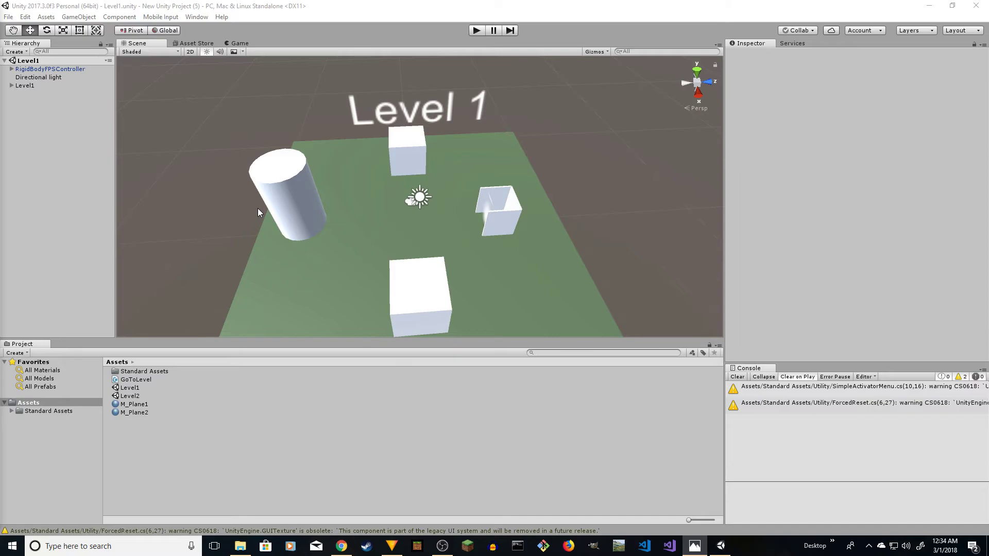
Step: Pan the scene view slightly and run the finished Level 1 demo in Play mode
right_click_drag(403, 194, 408, 184)
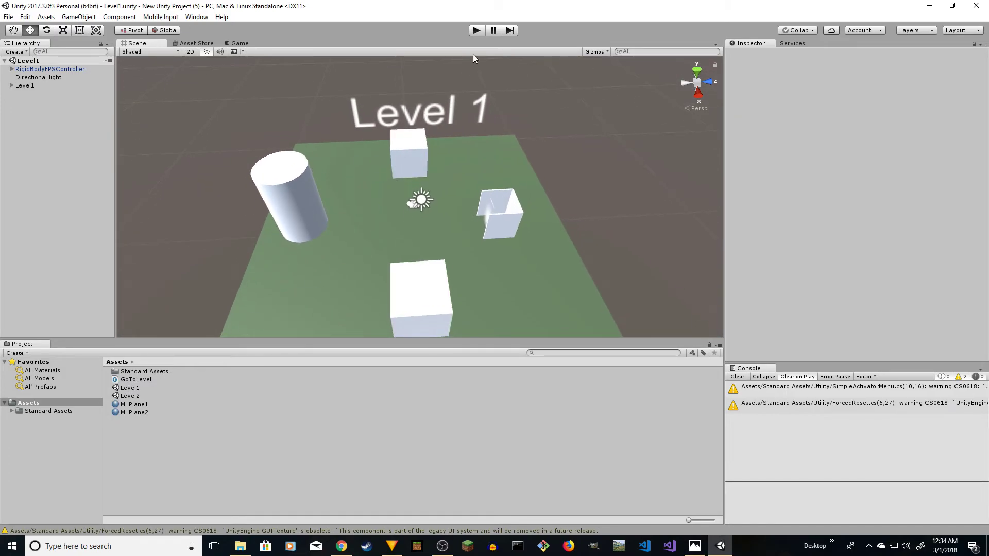
left_click(477, 30)
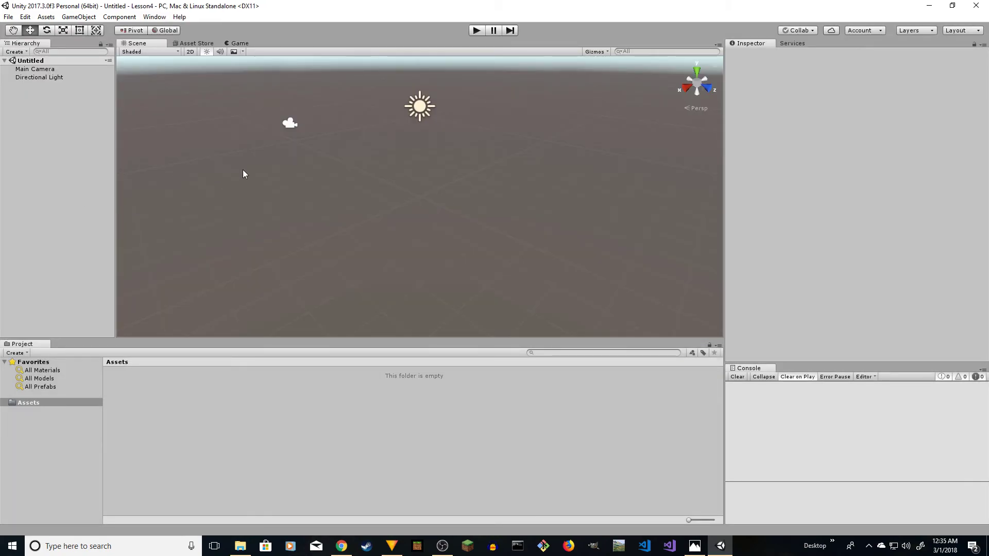
Step: Import the Characters package with all its files from the Assets menu, then expand the new folder
right_click(32, 404)
mouse_move(128, 279)
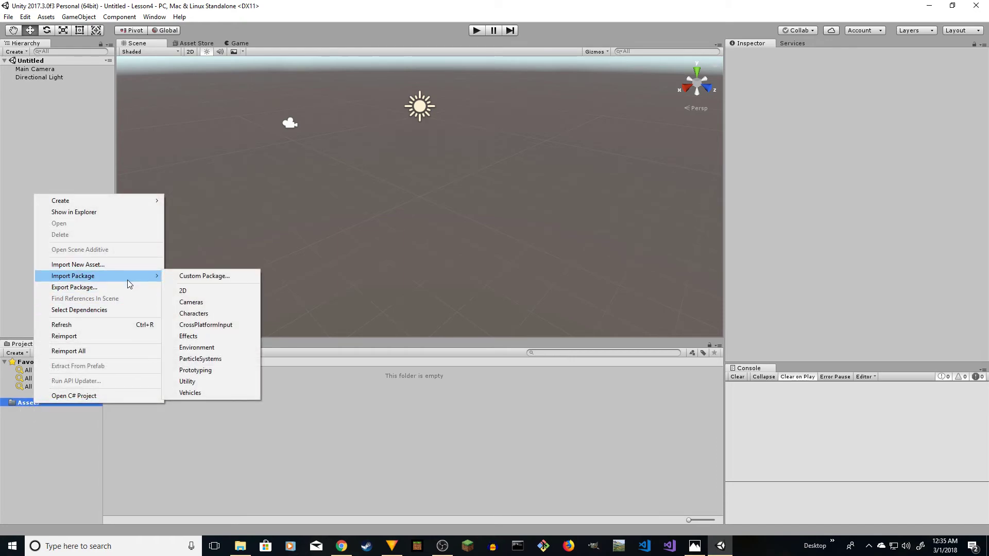
left_click(201, 313)
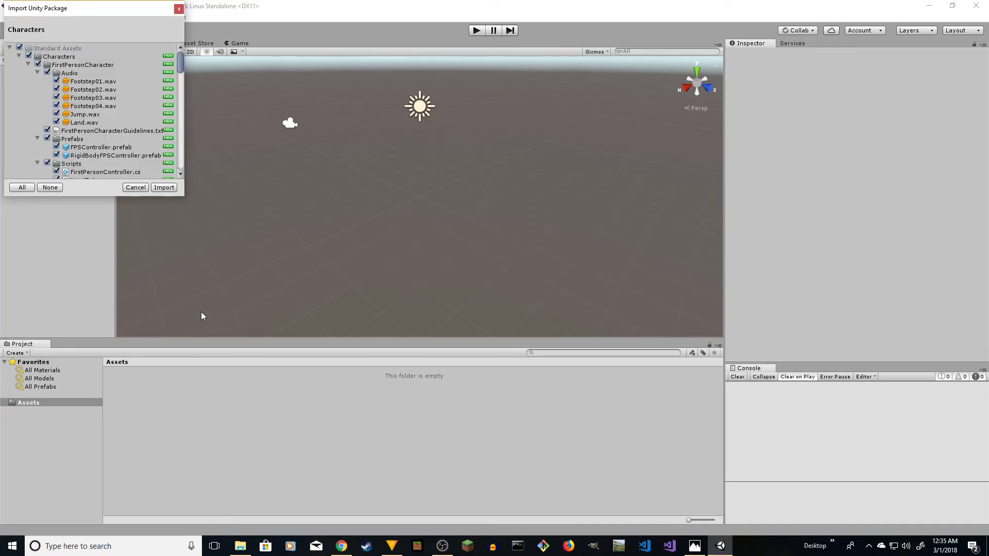
left_click(166, 189)
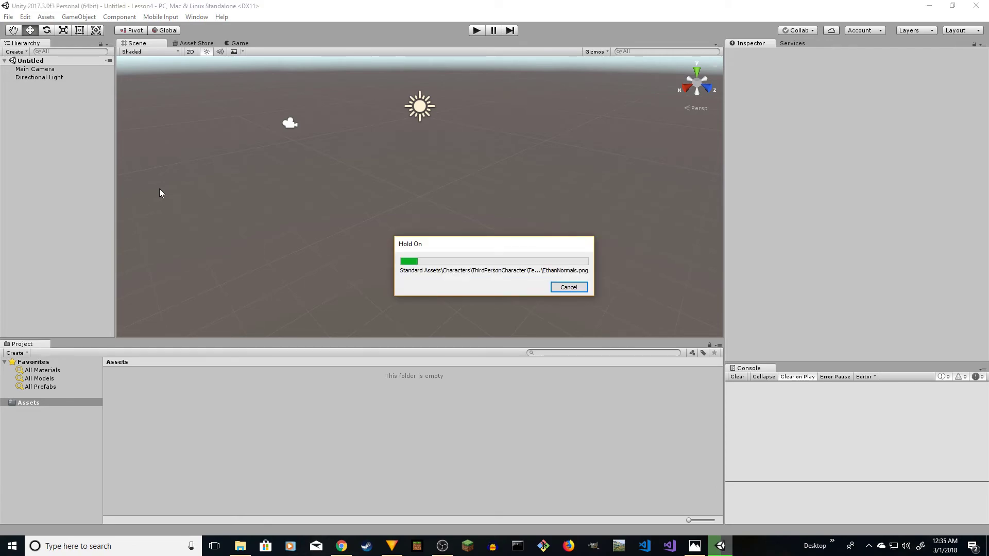
left_click(19, 418)
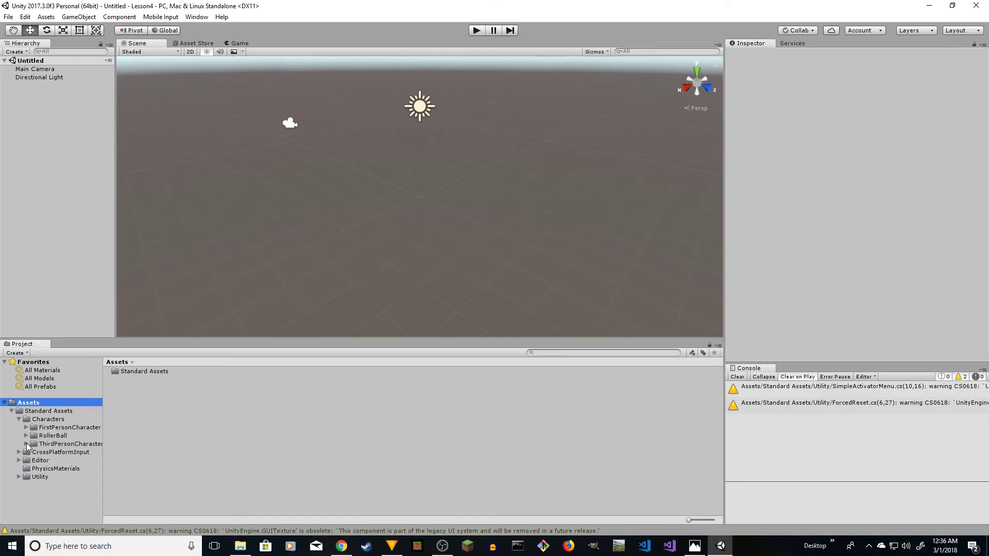
Step: Drag the ThirdPersonController prefab from ThirdPersonCharacter > Prefabs into the Hierarchy
left_click(26, 444)
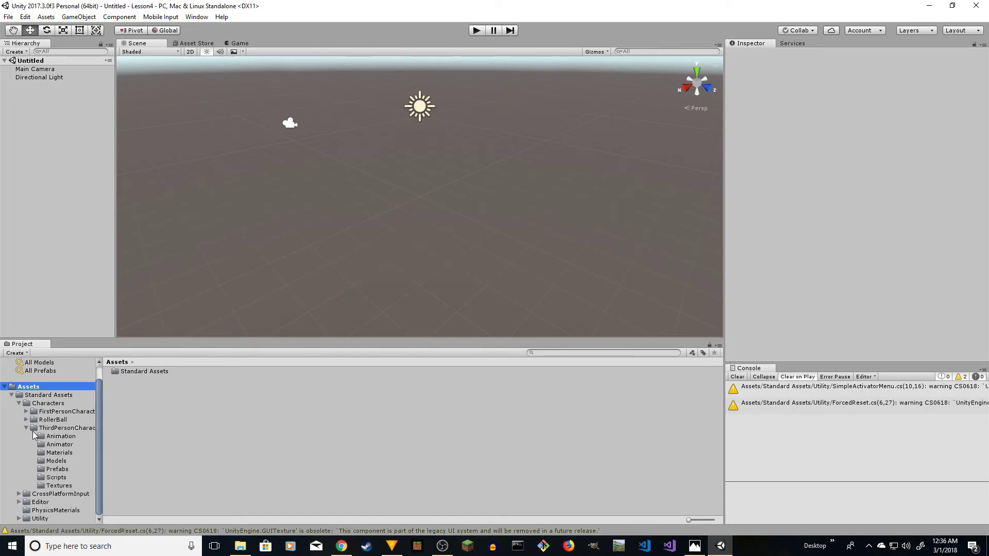
left_click(54, 428)
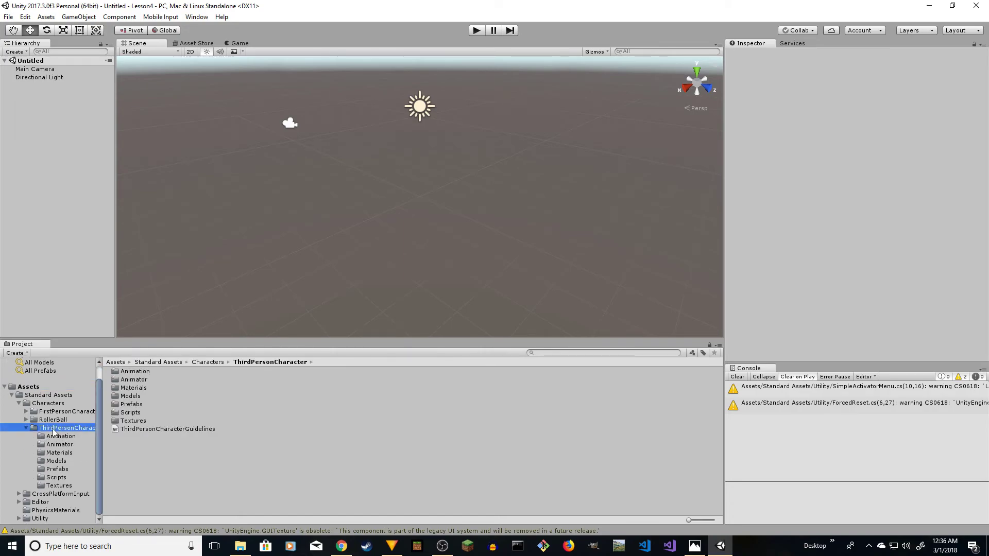
left_click(55, 469)
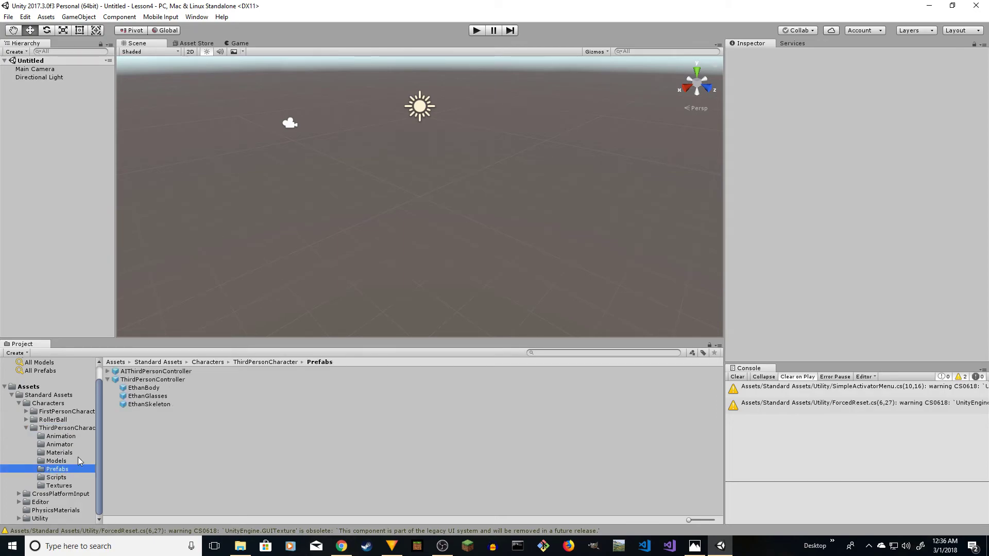
left_click(108, 381)
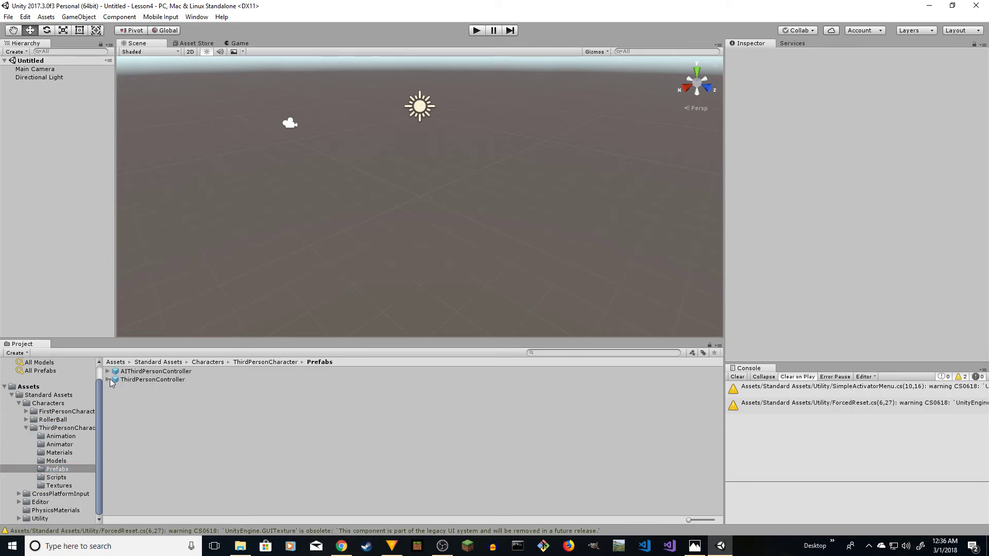
left_click_drag(162, 382, 44, 116)
left_click(26, 149)
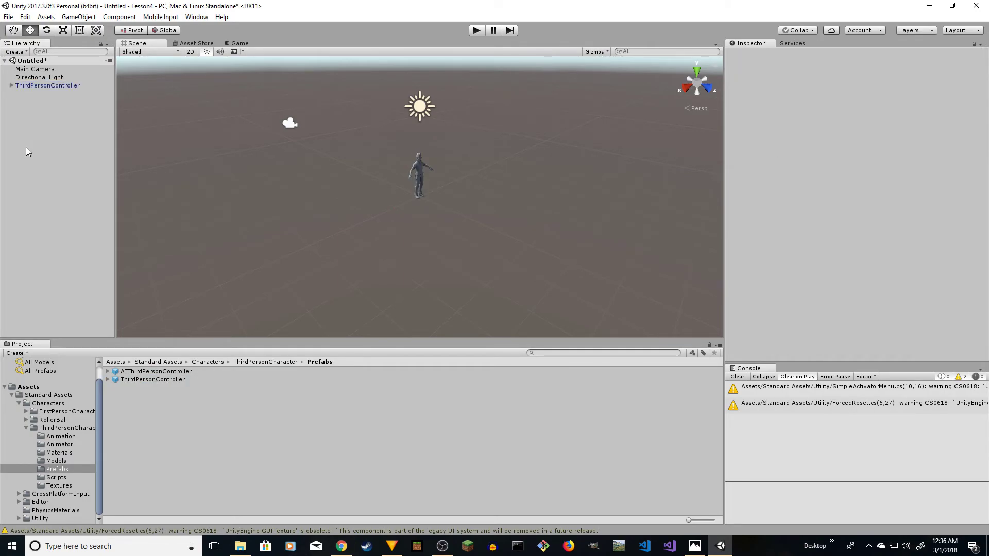
Step: Create an empty GameObject in the Hierarchy named Level1
right_click(54, 139)
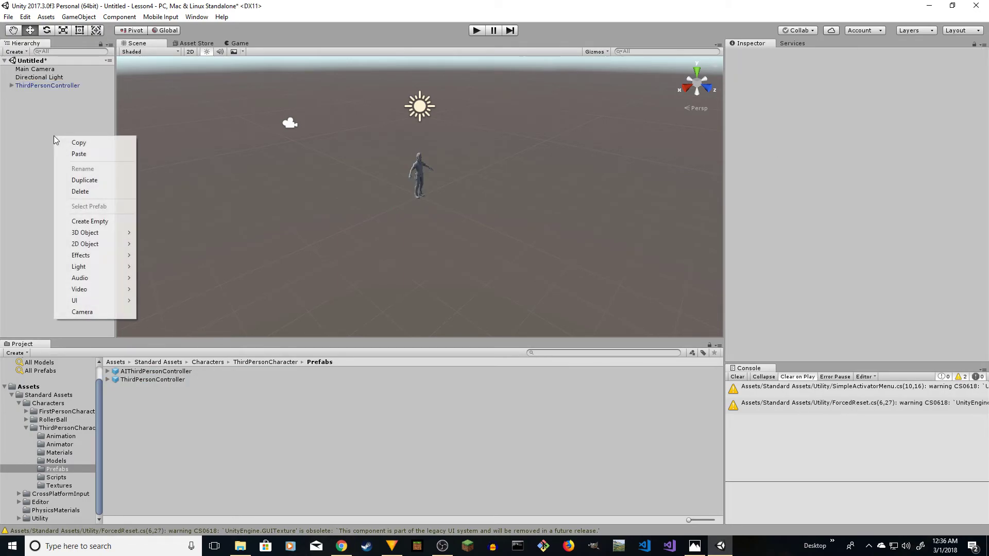
left_click(89, 222)
left_click(43, 95)
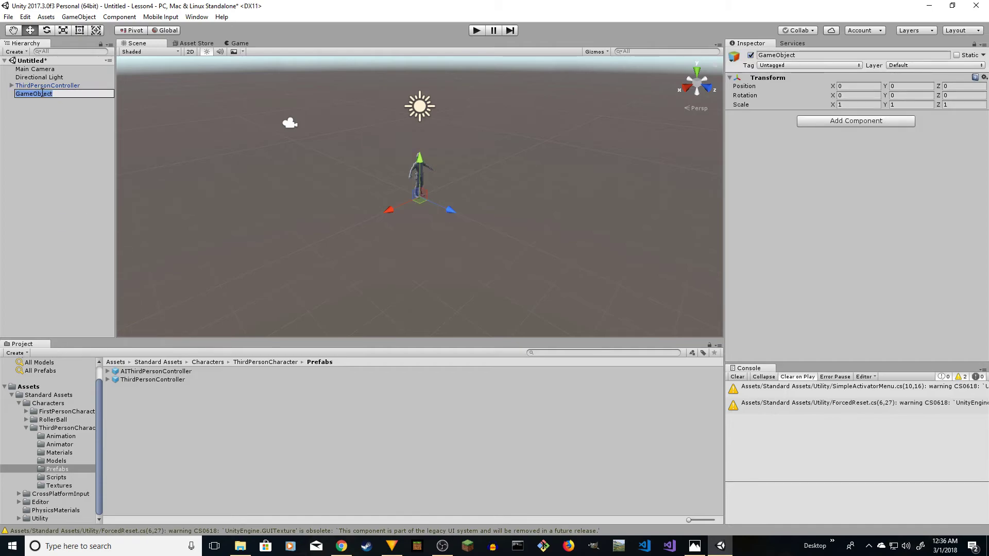
type("Level1")
key("Return")
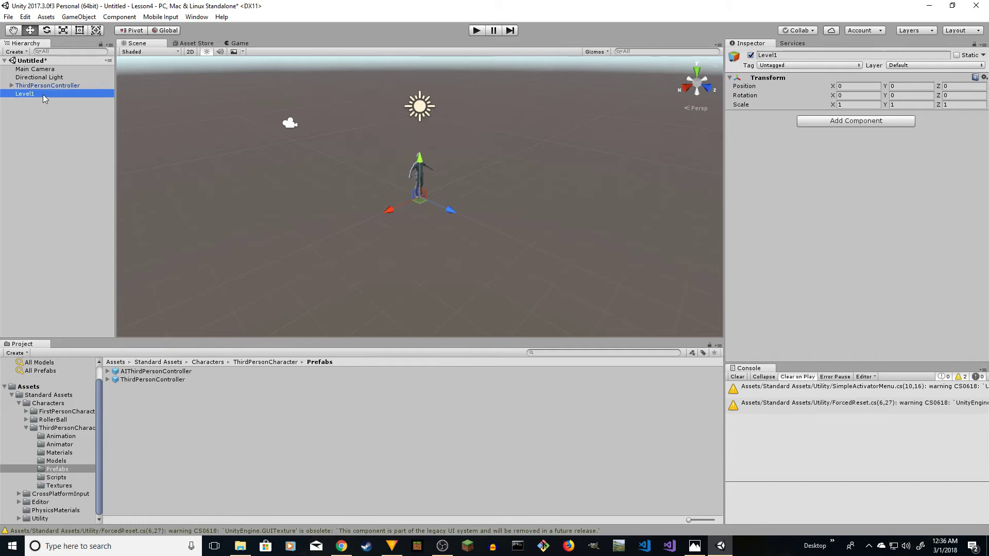
Step: Add a child Cube to Level1 and scale it to 10, 0.5, 10
right_click(32, 97)
mouse_move(70, 190)
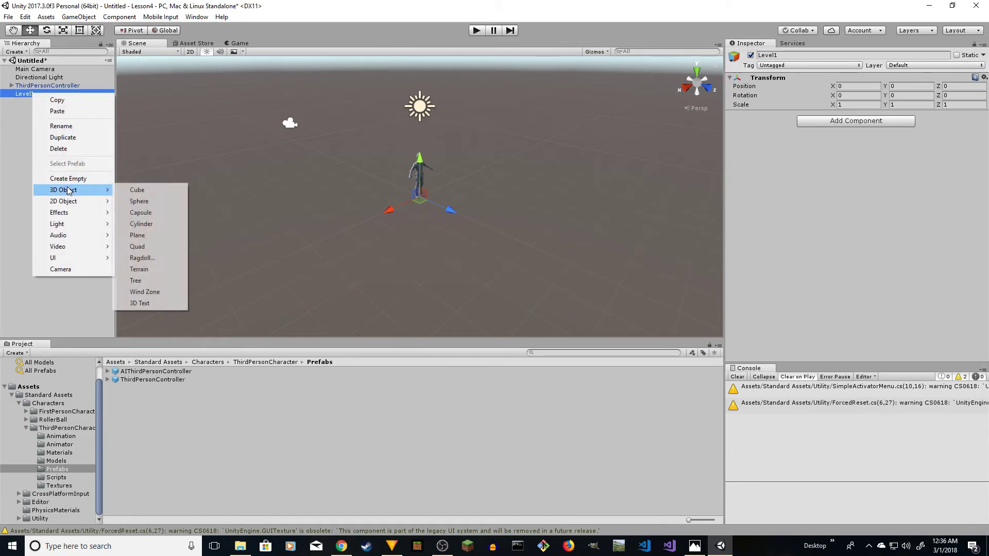
left_click(133, 190)
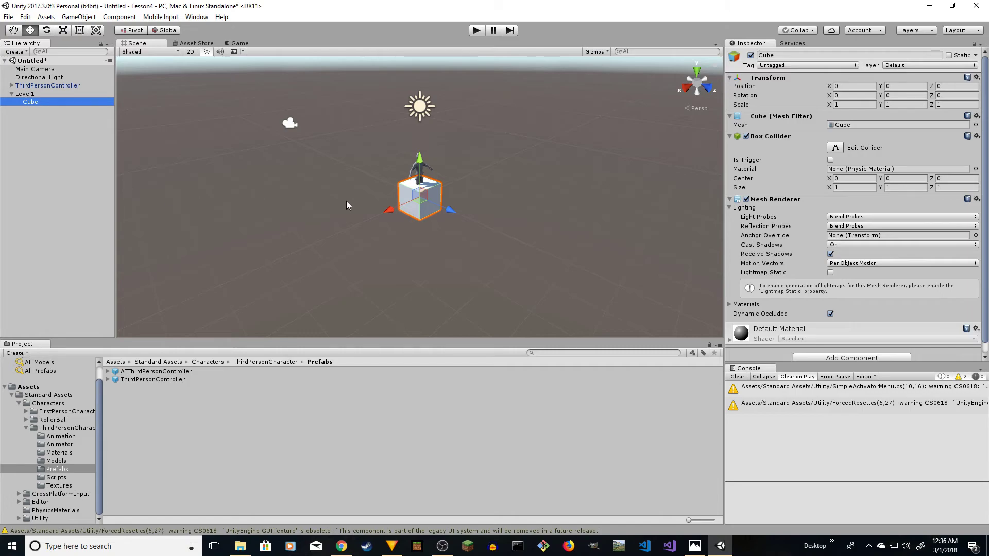
left_click(856, 105)
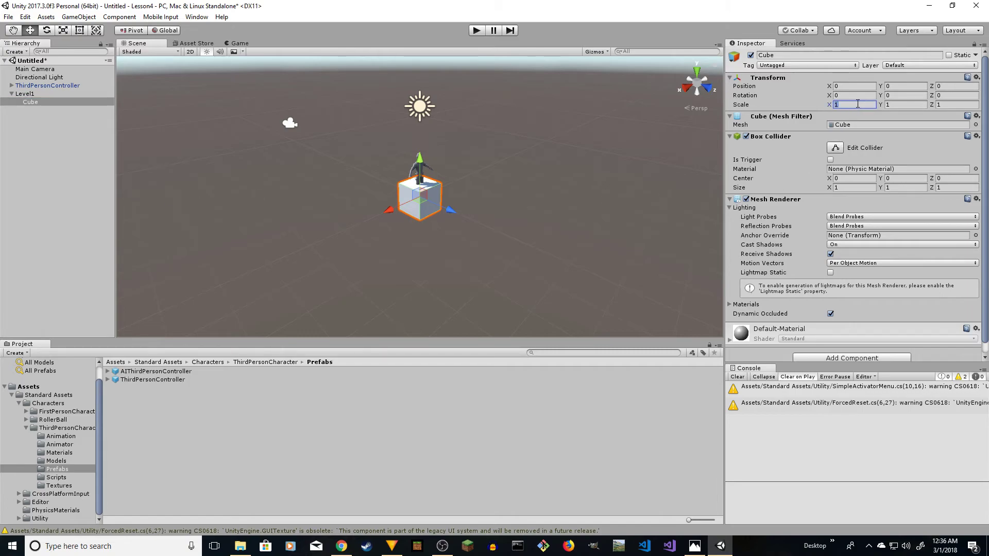
type("10")
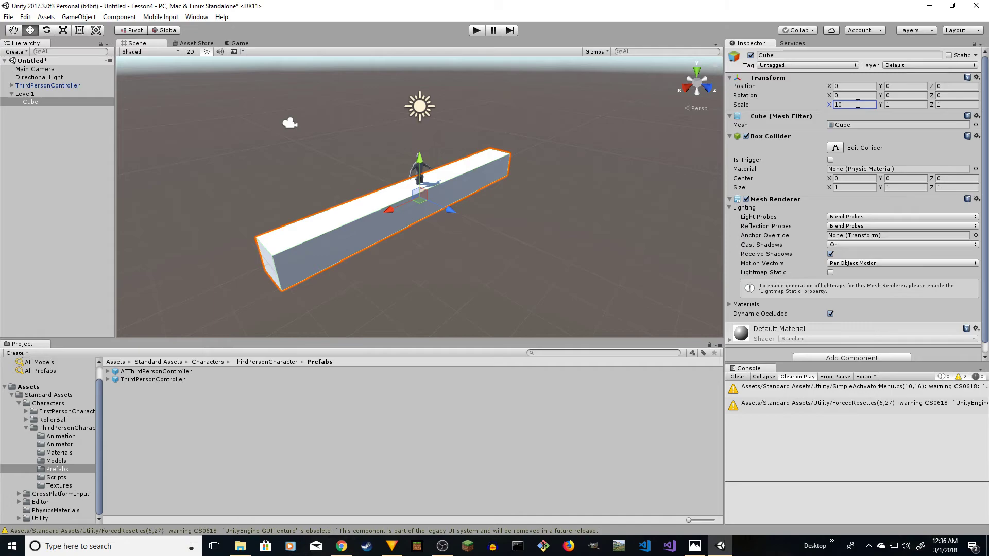
key("Tab")
key("Tab")
type("10")
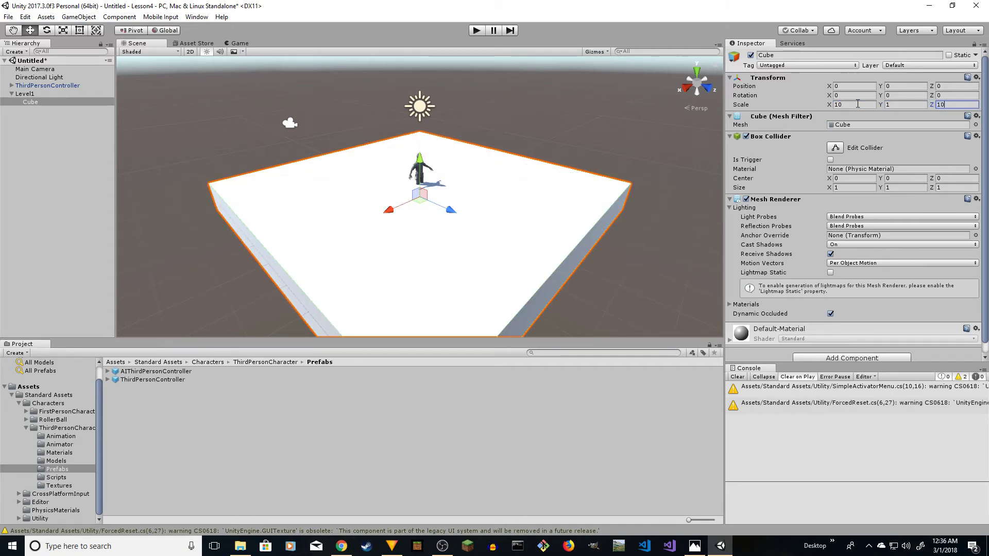
left_click(899, 105)
type(".5")
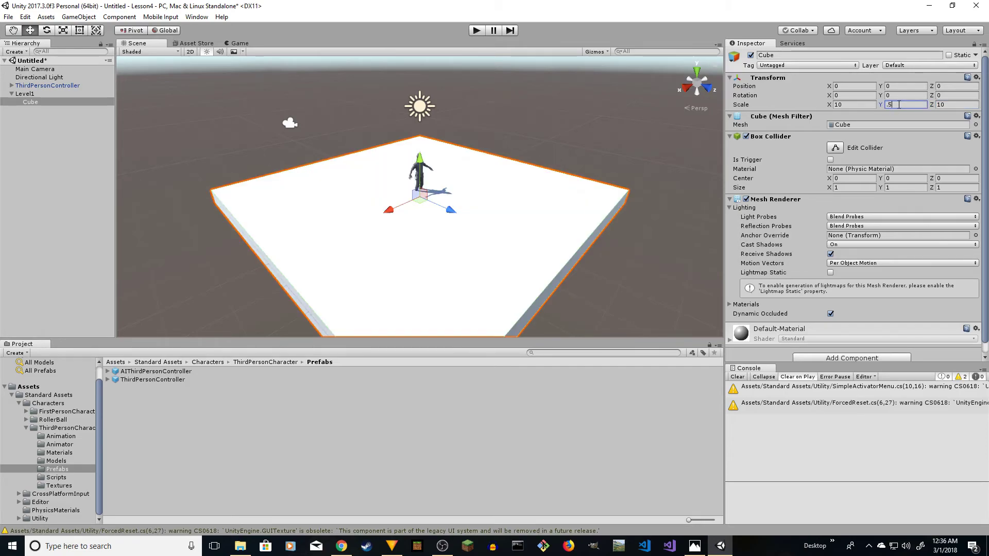
Step: Raise the ThirdPersonController character so it stands above the platform
left_click(58, 86)
left_click_drag(419, 164, 421, 155)
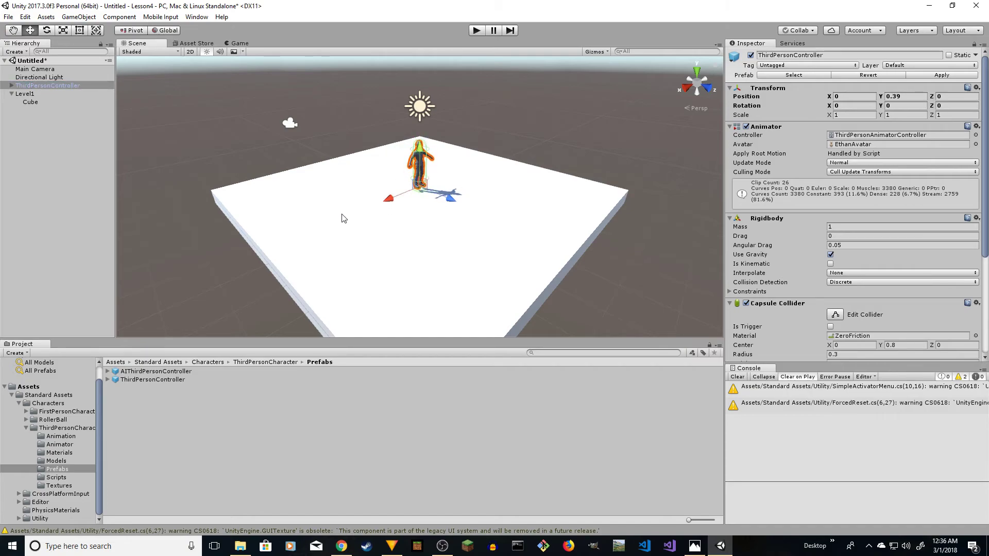
left_click_drag(344, 219, 293, 214, "alt")
Step: Add a Sphere under Level1 and move it back, away from the character
scroll(293, 214, "up", 5)
right_click(30, 95)
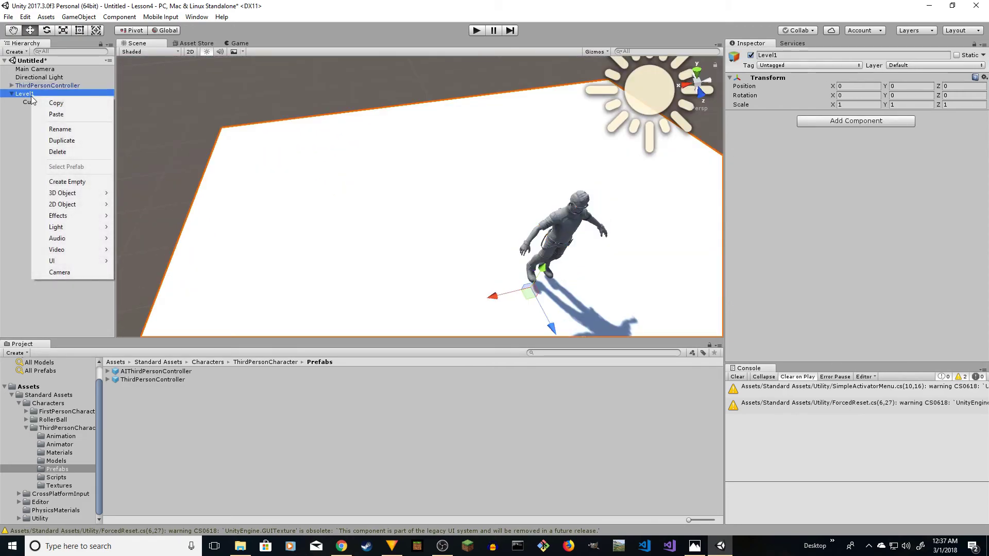
mouse_move(66, 193)
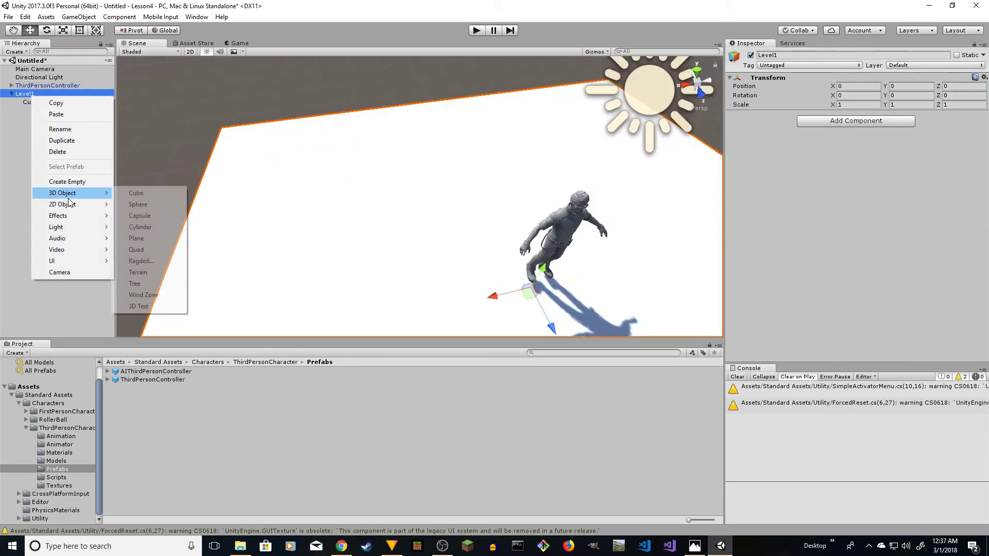
left_click(145, 205)
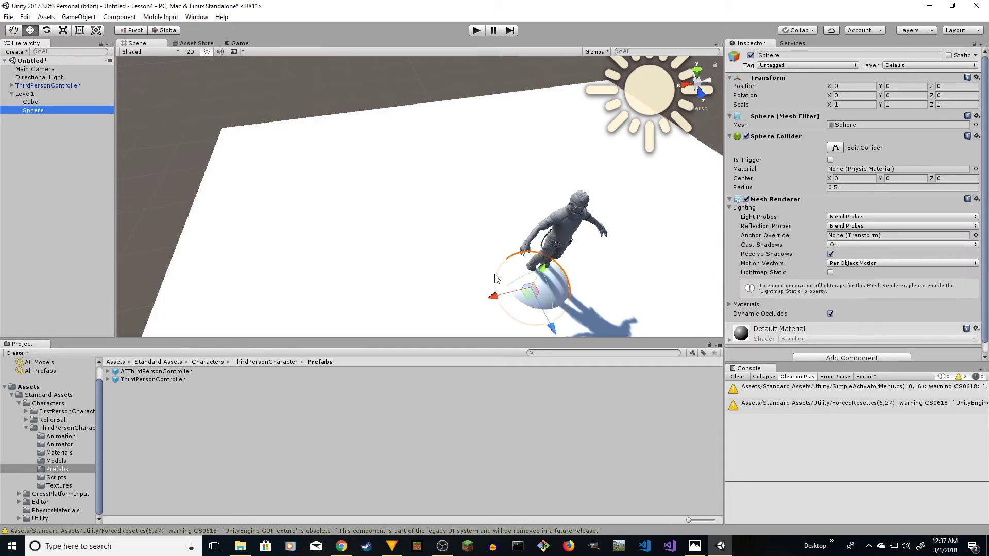
left_click_drag(549, 326, 464, 89)
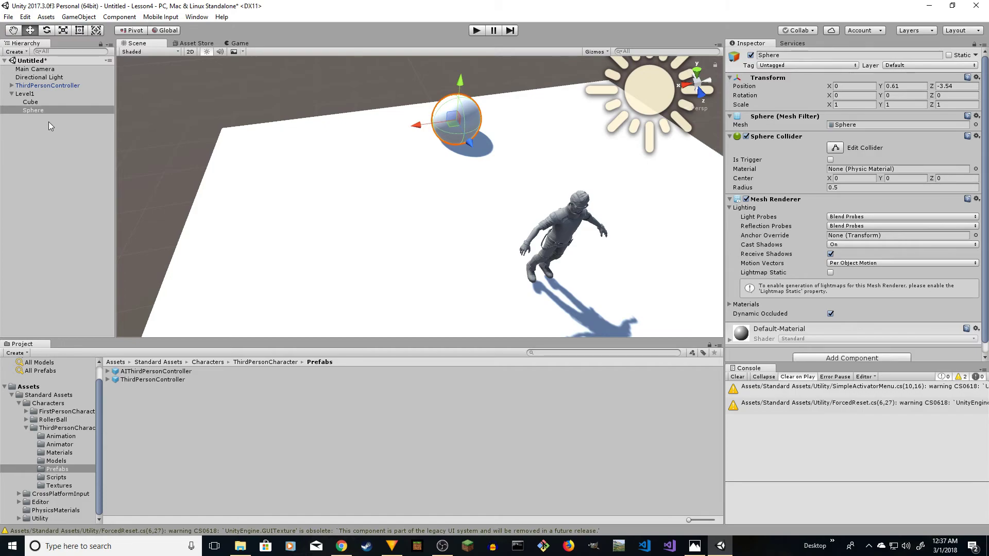
Step: Add a Cylinder under Level1 beside the sphere, then duplicate it as Cylinder (1)
right_click(31, 94)
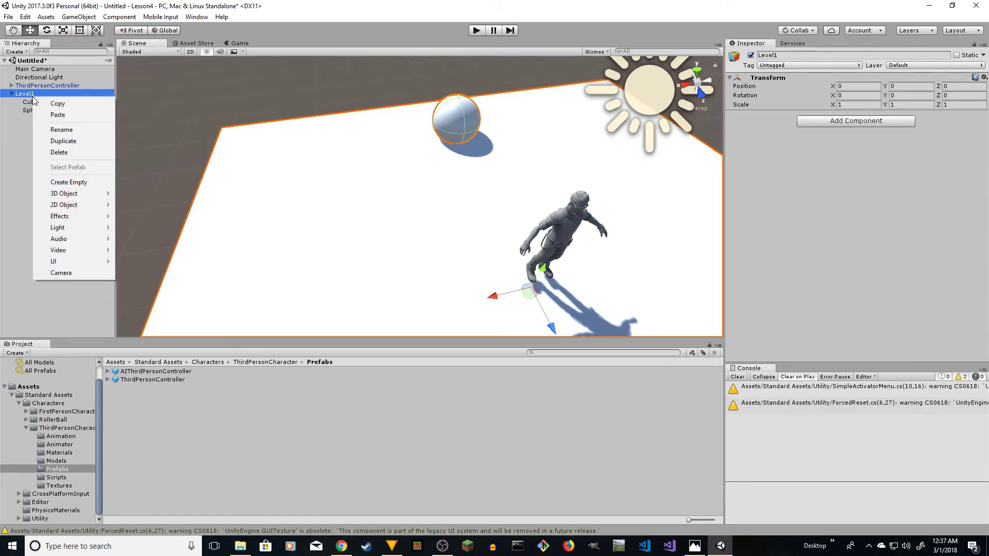
mouse_move(80, 193)
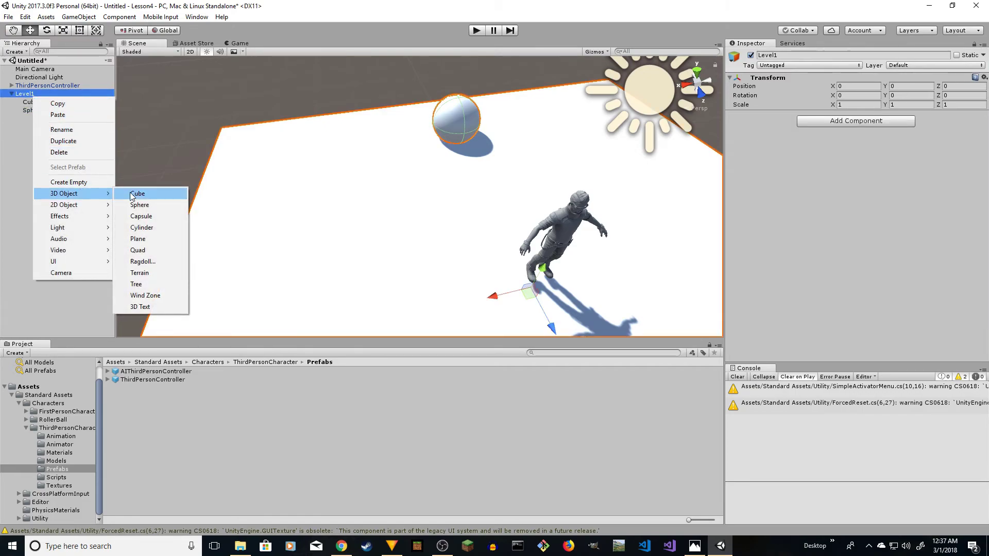
left_click(137, 229)
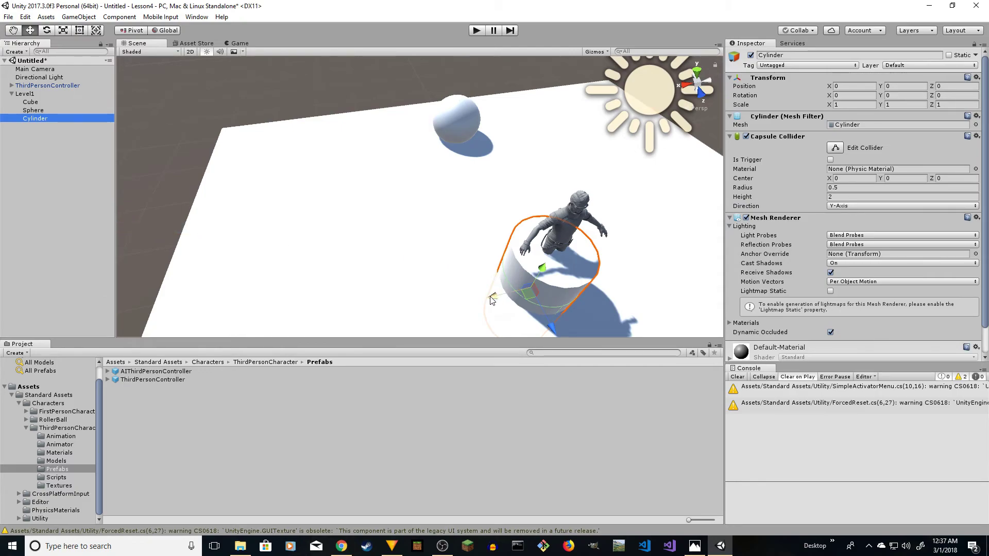
left_click_drag(502, 294, 416, 297)
left_click_drag(459, 329, 392, 128)
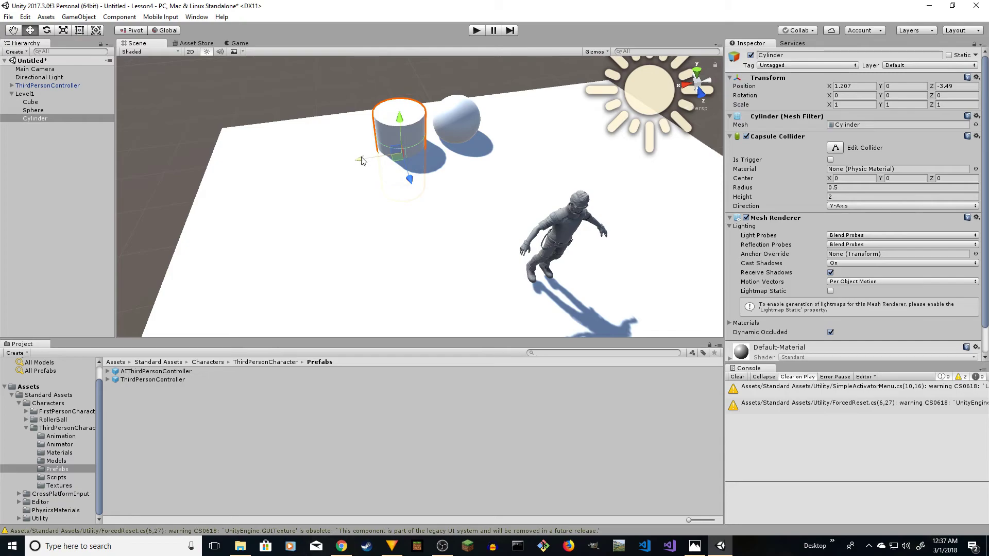
left_click_drag(360, 158, 231, 177)
key("ctrl+d")
left_click_drag(270, 204, 635, 75)
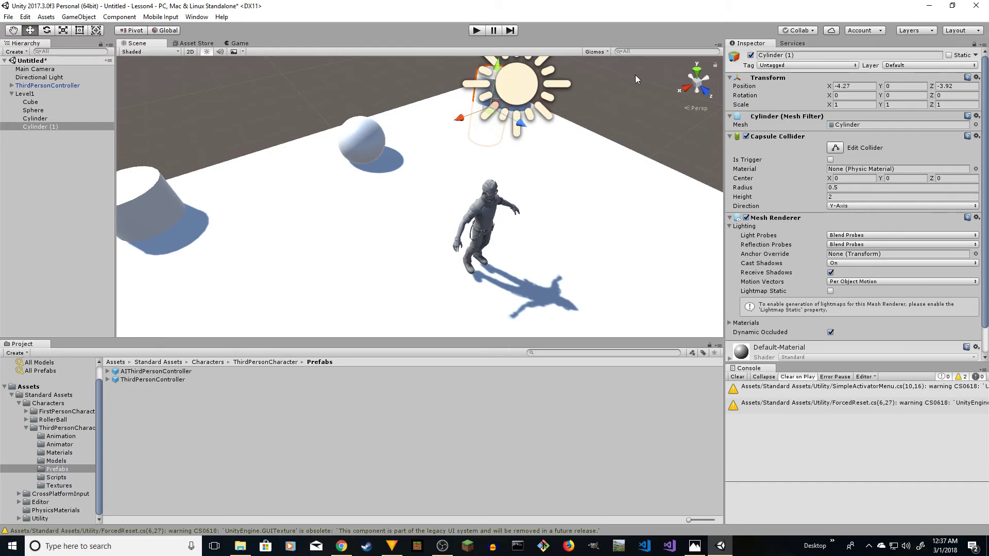
Step: Add a 3D Text under Level1, lift it above the floor behind the objects, and make it read 'Level 1'
double_click(31, 93)
right_click(34, 93)
mouse_move(77, 192)
left_click(143, 306)
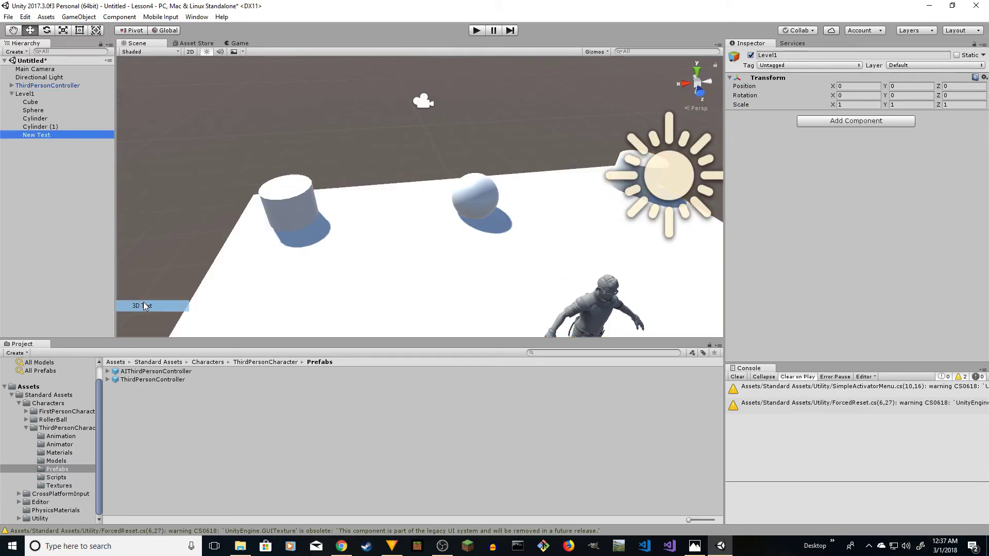
left_click_drag(437, 256, 643, 285, "alt")
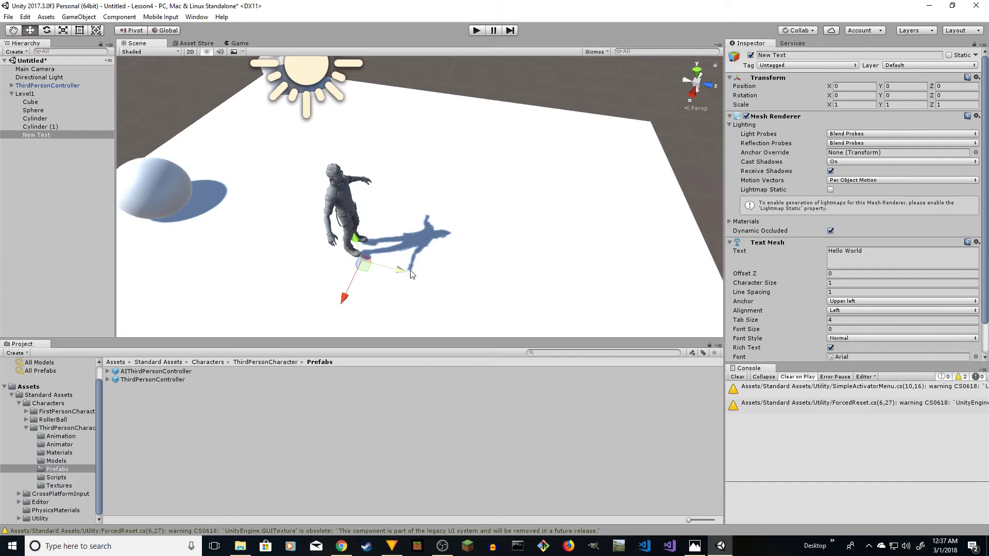
left_click_drag(413, 271, 173, 226)
left_click_drag(173, 226, 284, 163, "alt")
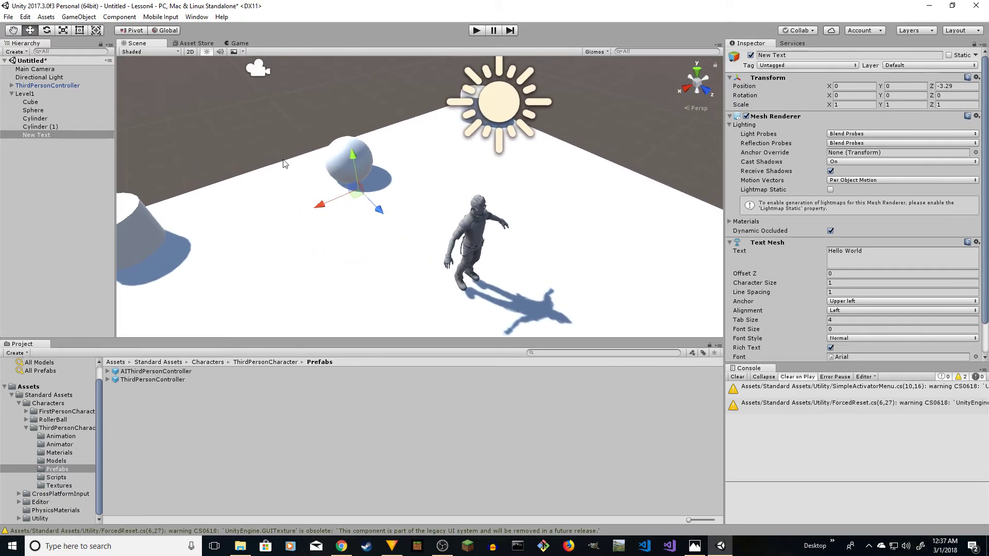
left_click_drag(351, 151, 359, 190)
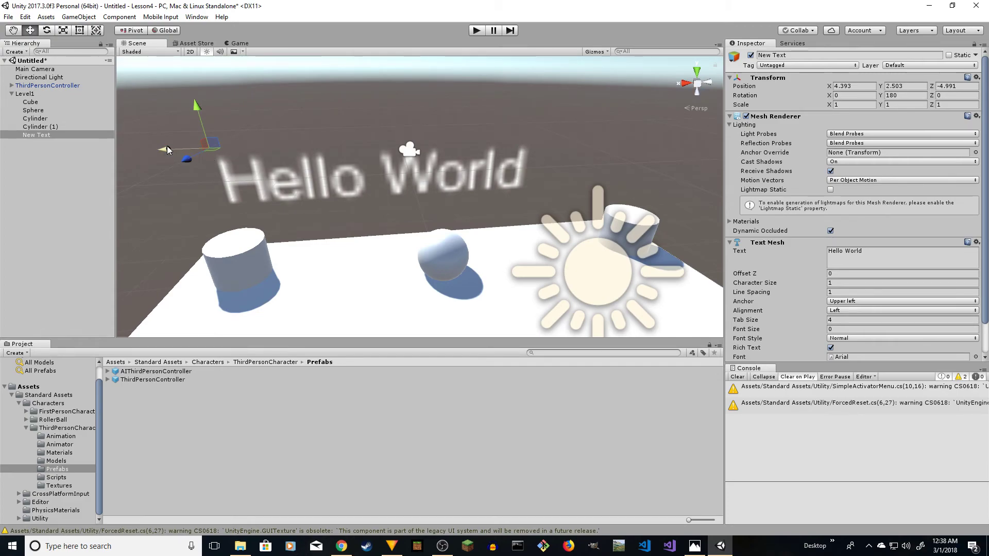
left_click_drag(177, 149, 289, 146)
left_click(882, 251)
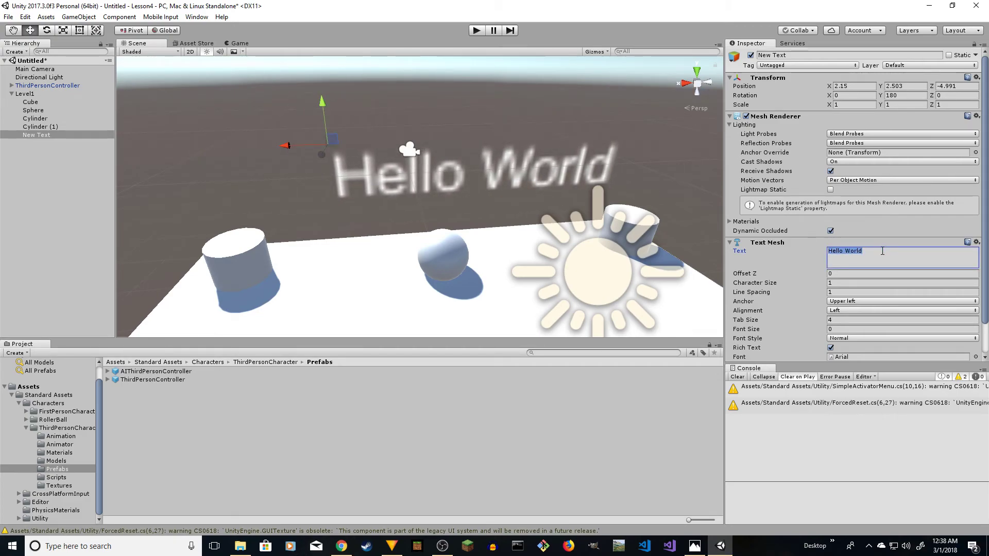
type("Level 1")
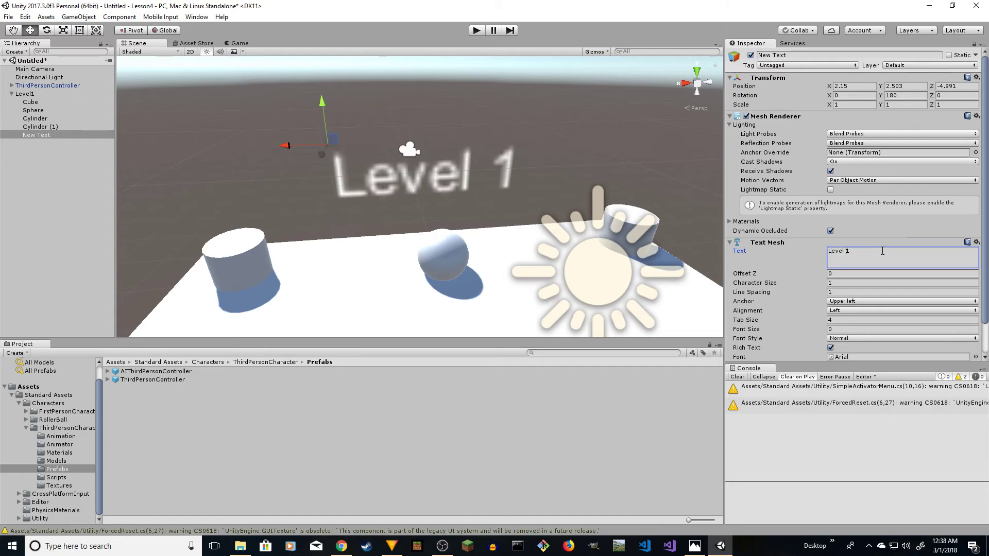
Step: Create a new material in Assets named M_Floor
left_click_drag(287, 146, 294, 146)
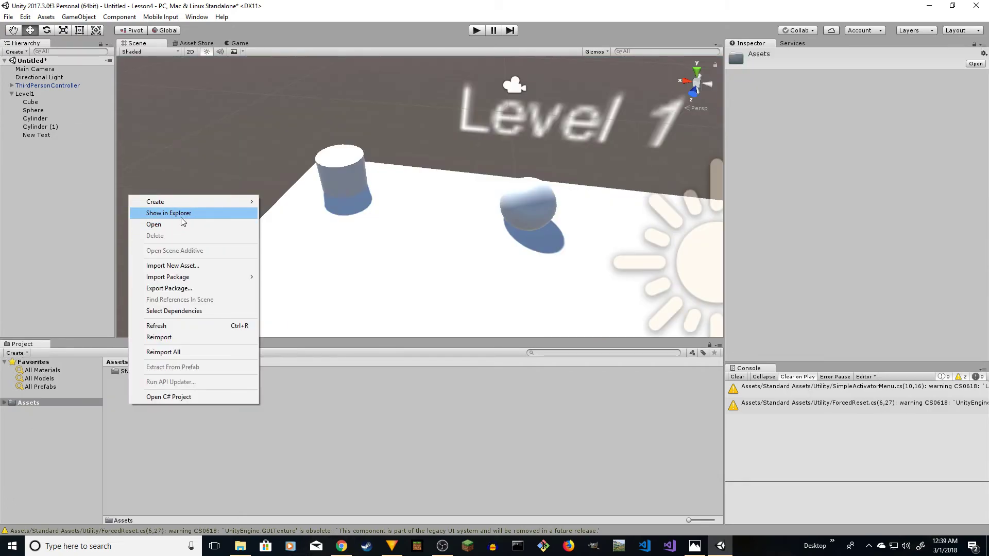
mouse_move(196, 204)
left_click(313, 320)
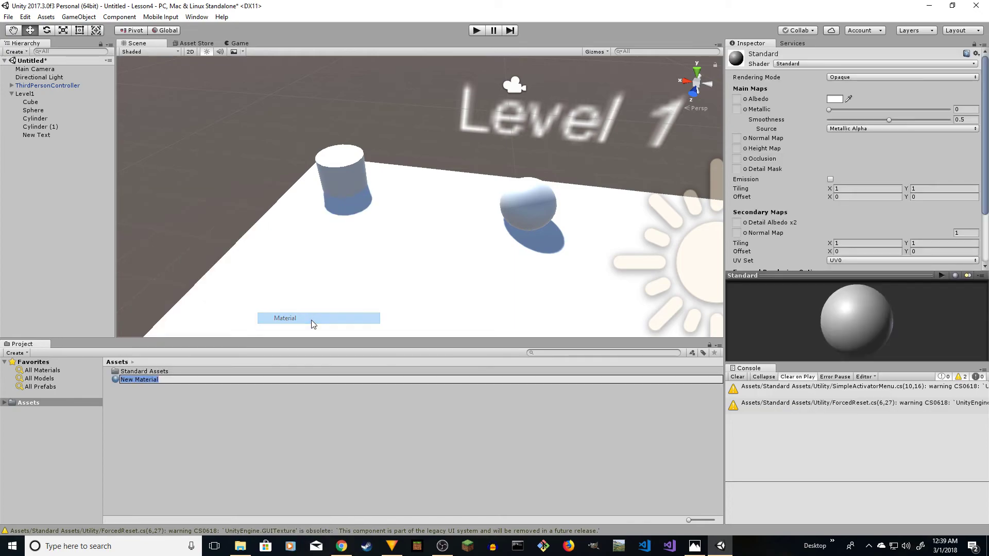
type("M_Floor")
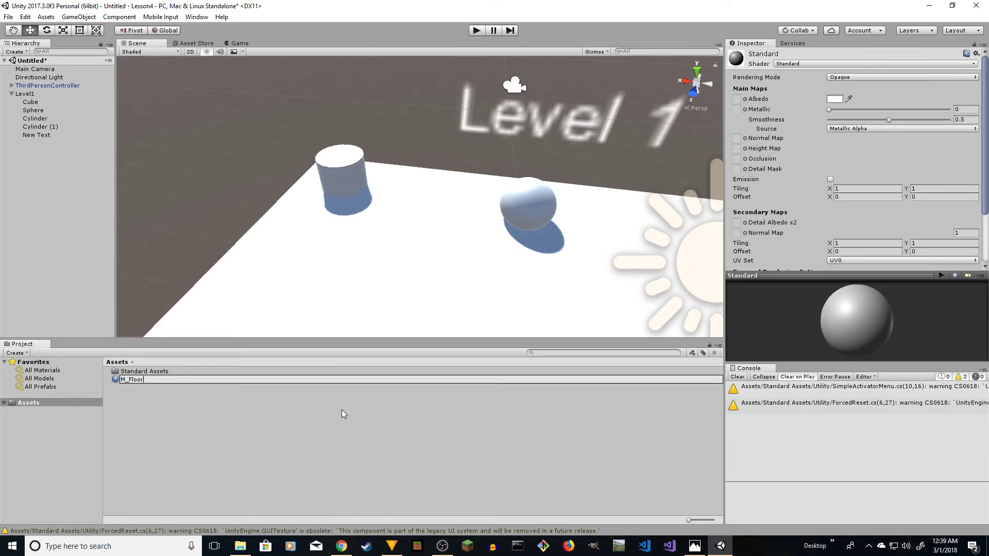
key("Return")
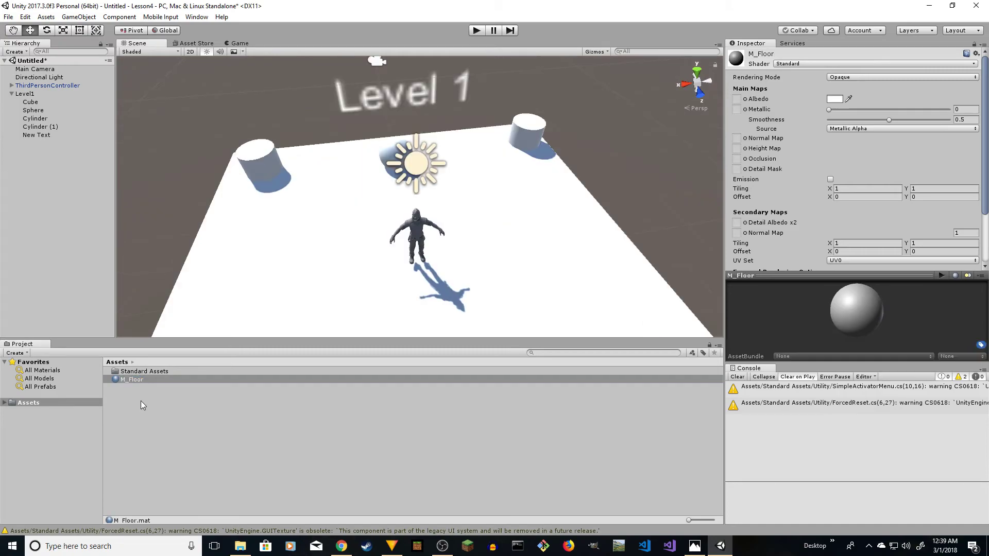
Step: Create a second material named M_Object and drag it onto the scene objects
right_click(138, 401)
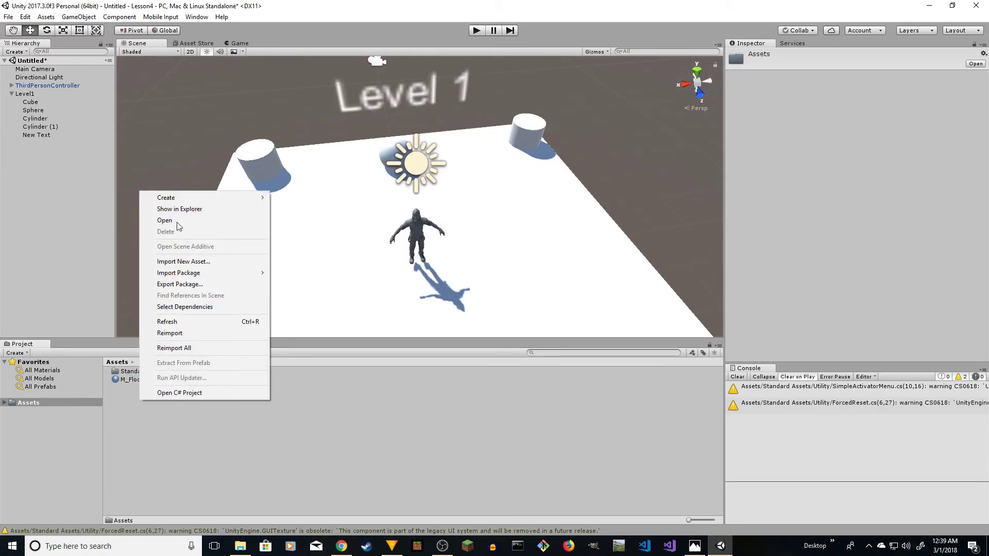
mouse_move(203, 197)
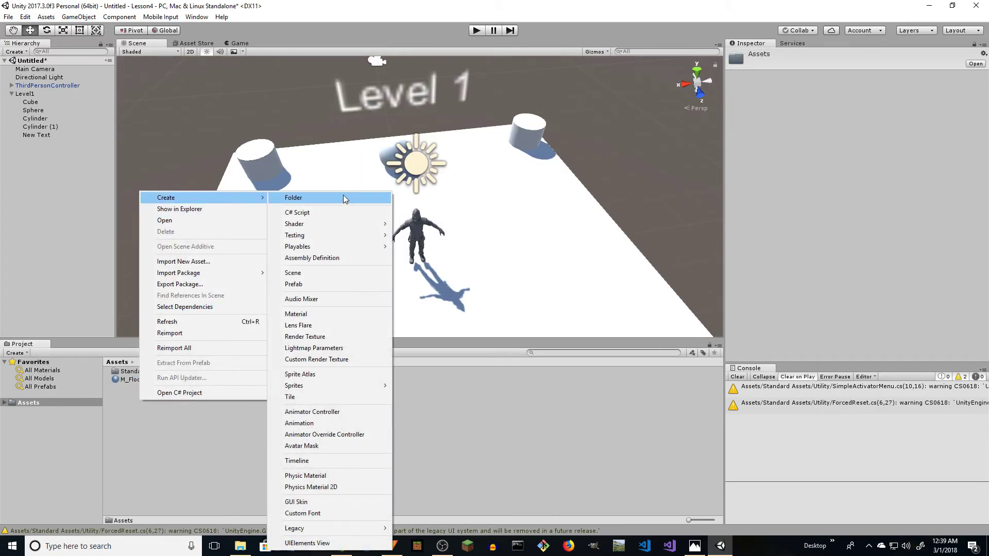
left_click(309, 314)
type("M")
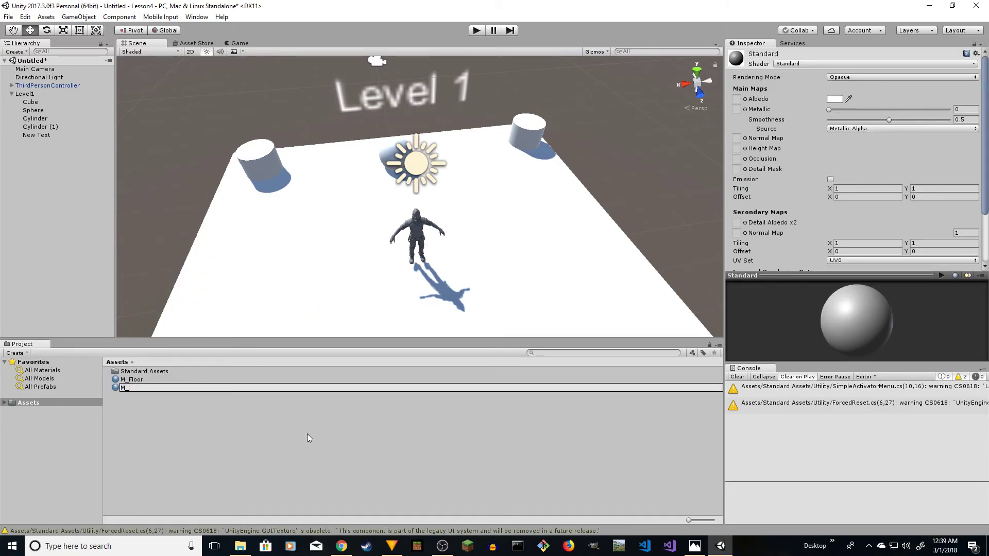
type("_Objects")
key("Return")
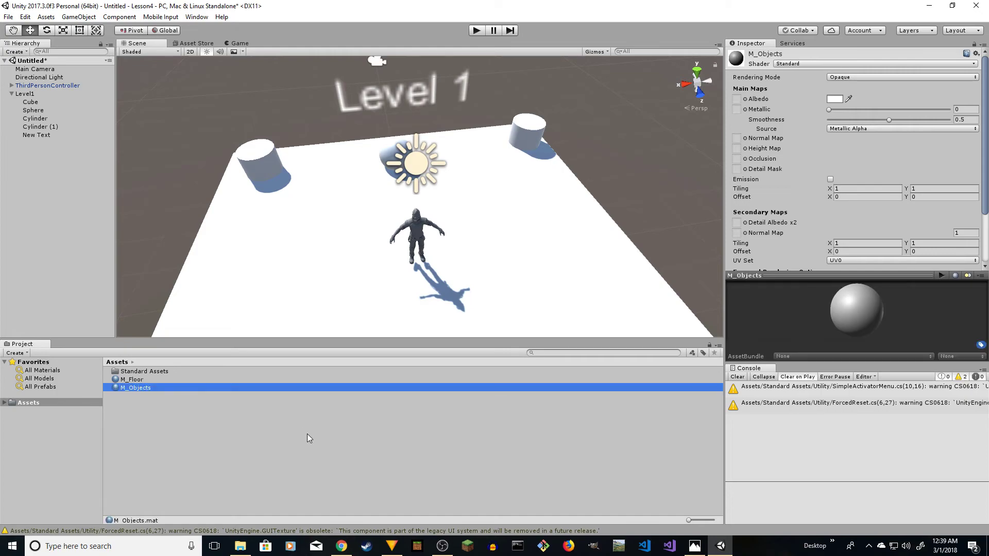
left_click(141, 388)
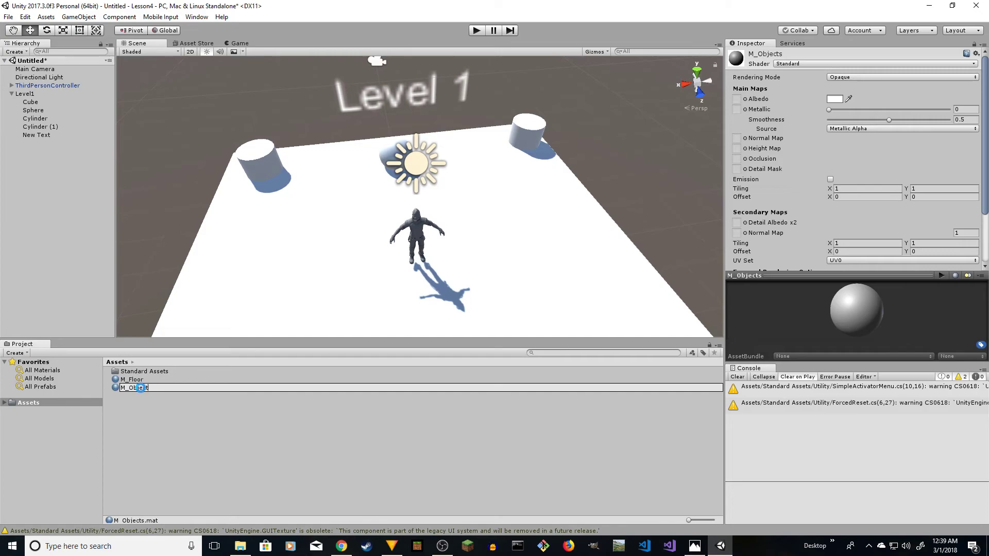
key("Return")
left_click_drag(113, 384, 294, 284)
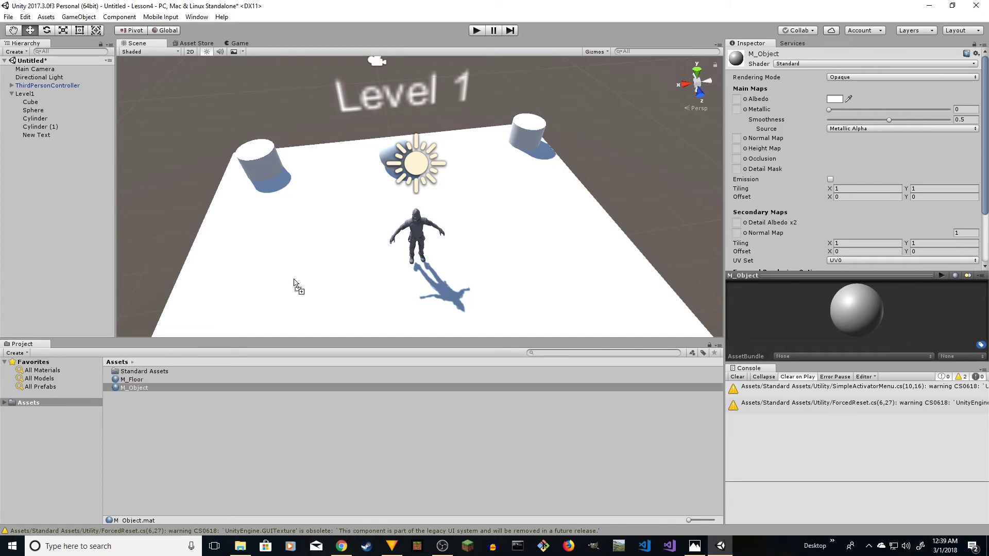
left_click(131, 380)
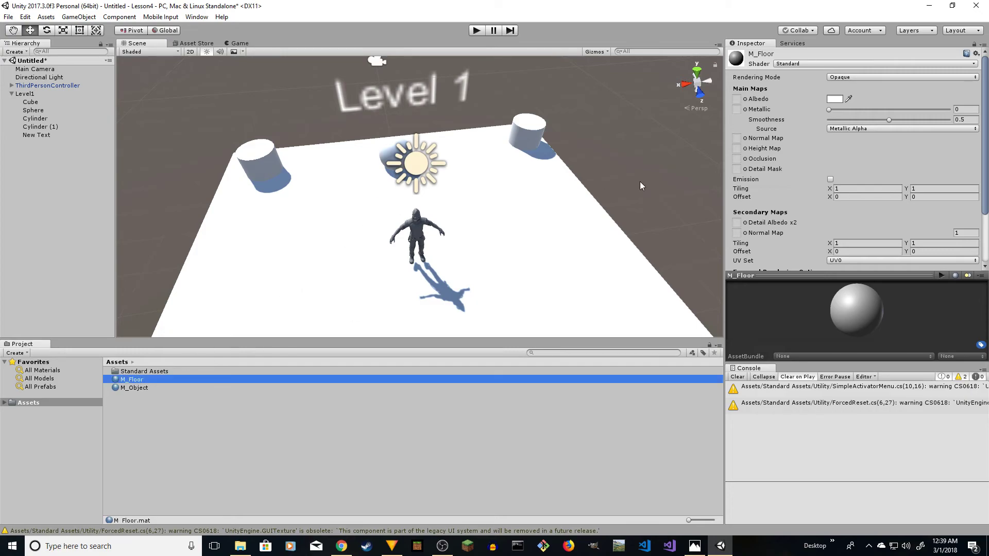
Step: Set M_Floor's Albedo colour to dark blue and M_Object's Albedo to red
left_click(835, 100)
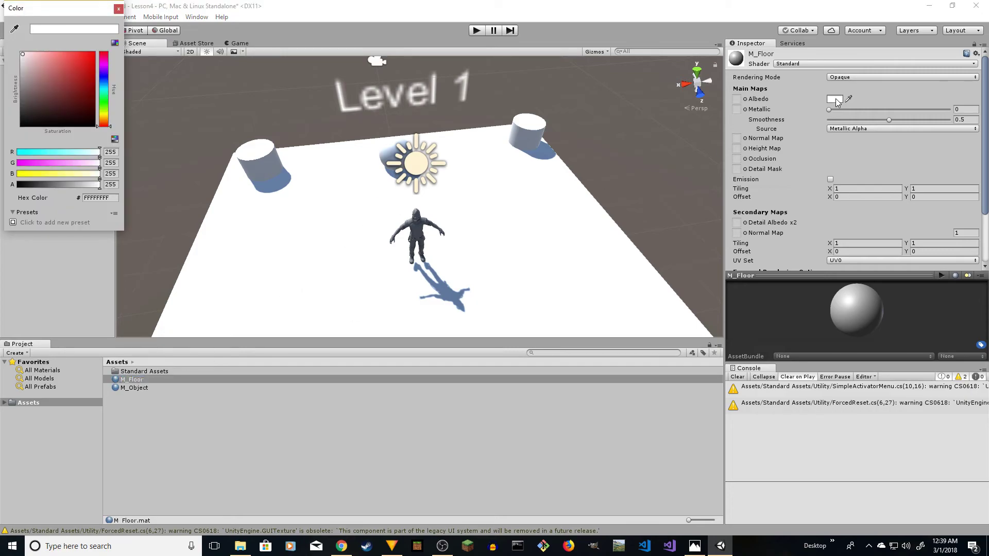
left_click(77, 90)
left_click_drag(104, 77, 105, 90)
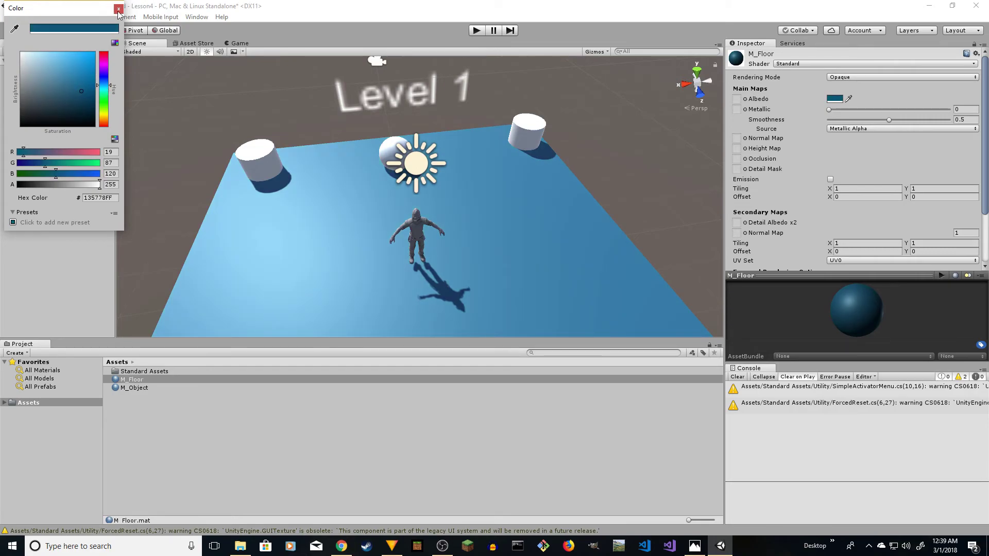
left_click(118, 9)
left_click(135, 387)
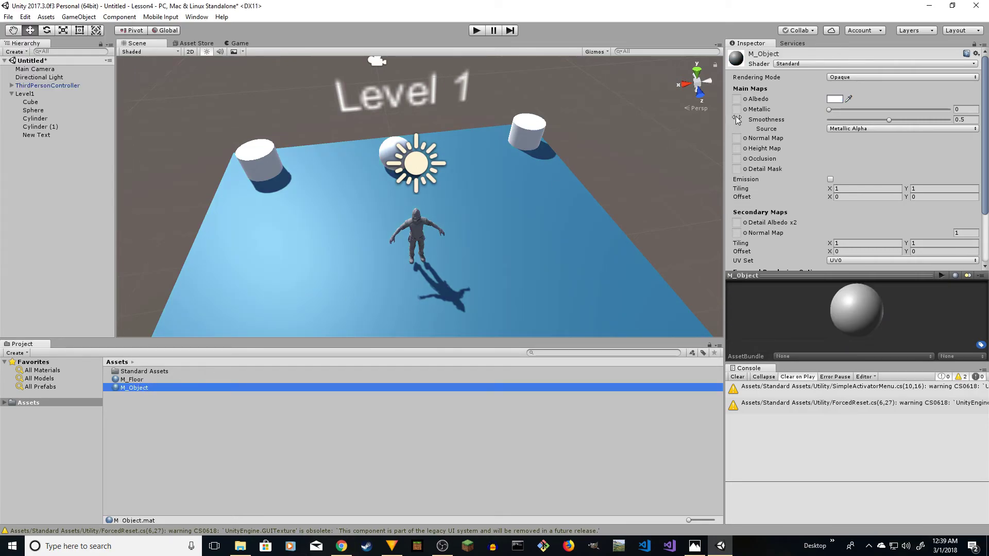
left_click(833, 99)
mouse_move(61, 87)
left_mouse_down()
mouse_move(101, 81)
mouse_move(102, 50)
left_mouse_up()
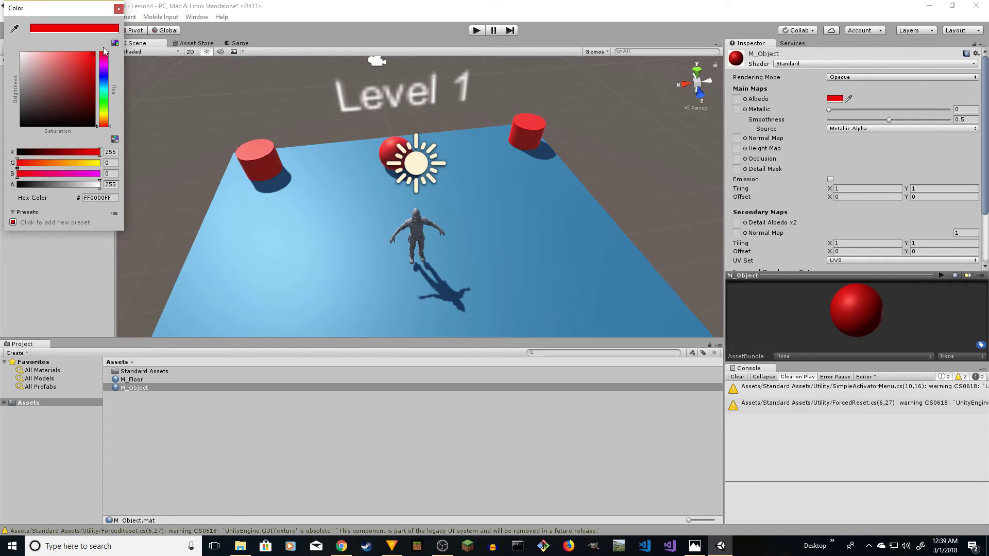
left_click(119, 9)
Step: Duplicate the sphere in the scene to create Sphere (1)
left_click_drag(172, 92, 763, 144, "alt")
left_click(227, 258)
key("ctrl+d")
Step: Move Sphere (1) along Z to the far side of the floor and scale it to about 1.84
left_click_drag(670, 154, 786, 150, "alt")
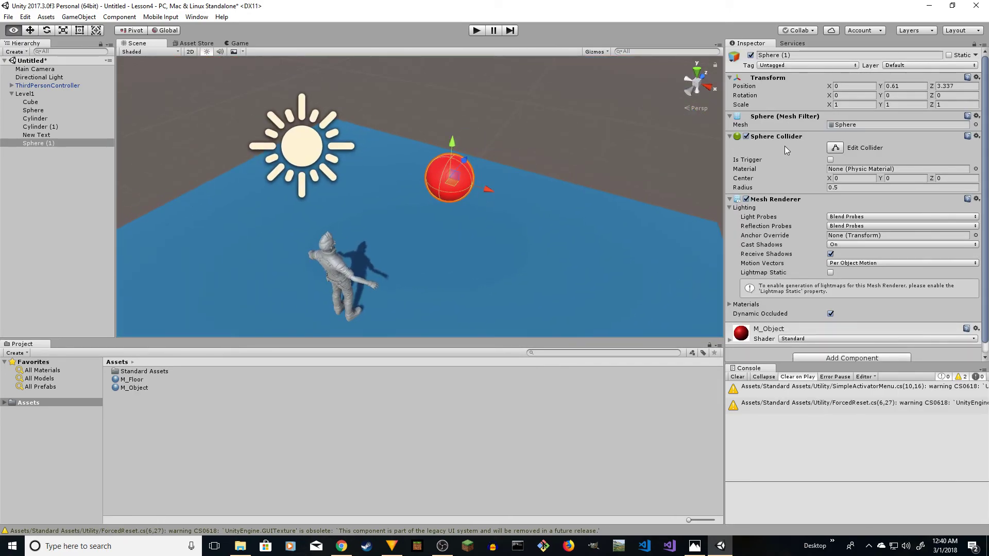
left_click_drag(464, 161, 470, 158)
key("e")
key("r")
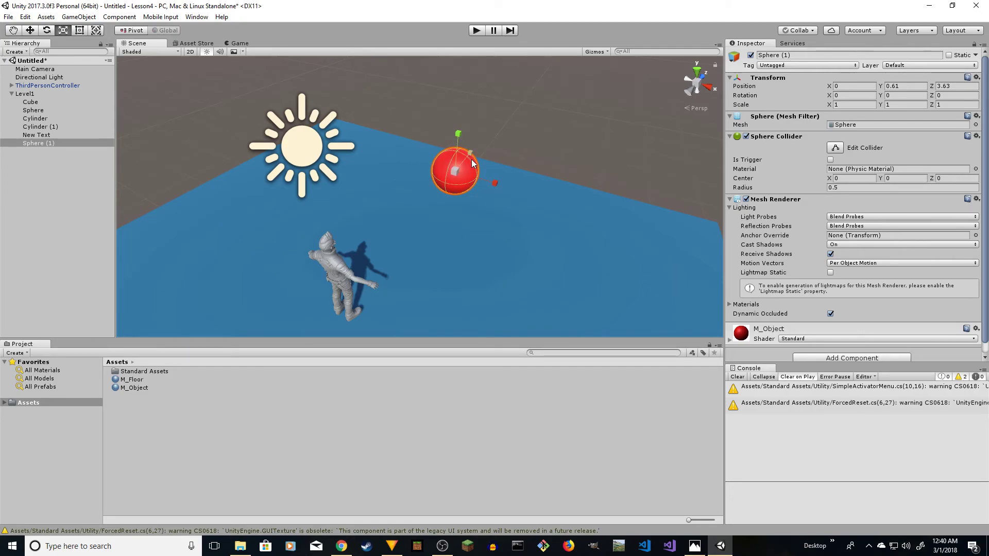
left_click_drag(474, 180, 504, 189)
Step: Tick Is Trigger, assign the black FrameDebuggerRenderTargetDisplay material, and scale Sphere (1) to about 2.7
left_click(830, 160)
scroll(750, 269, "down", 2)
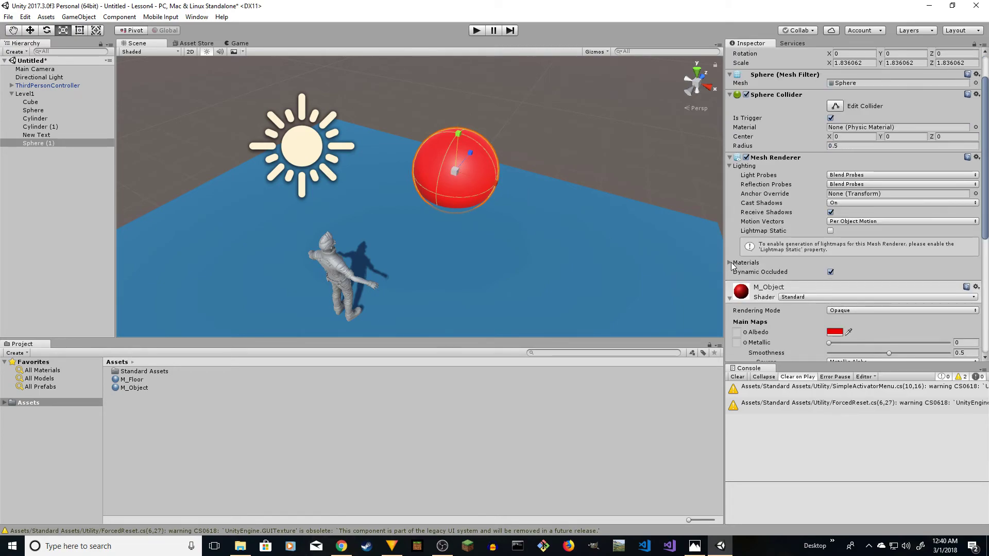
left_click(730, 263)
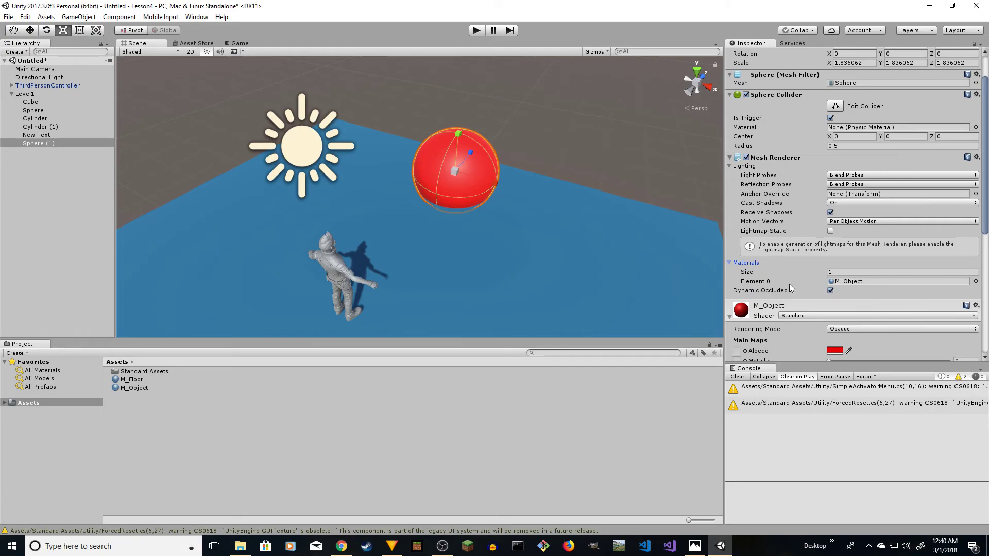
left_click(975, 281)
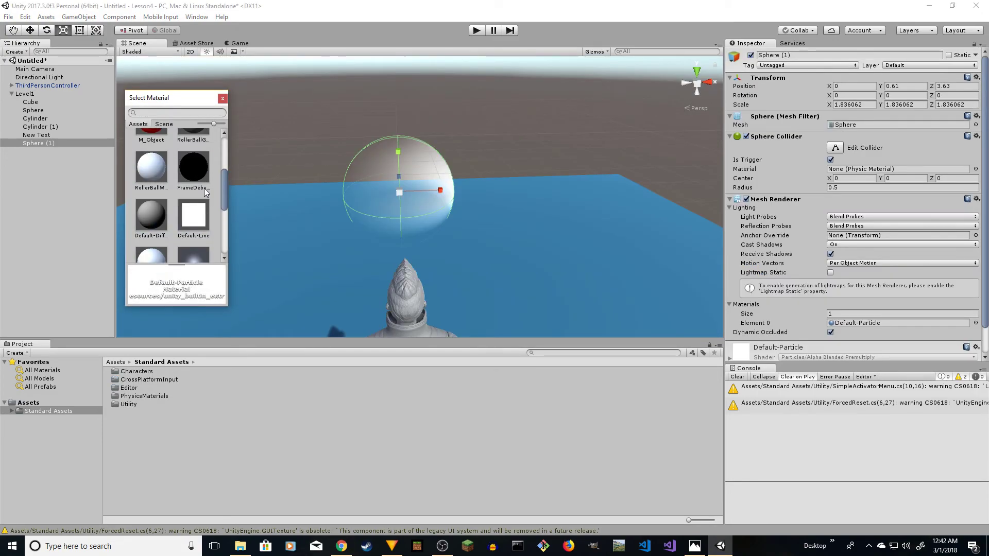
left_click(204, 188)
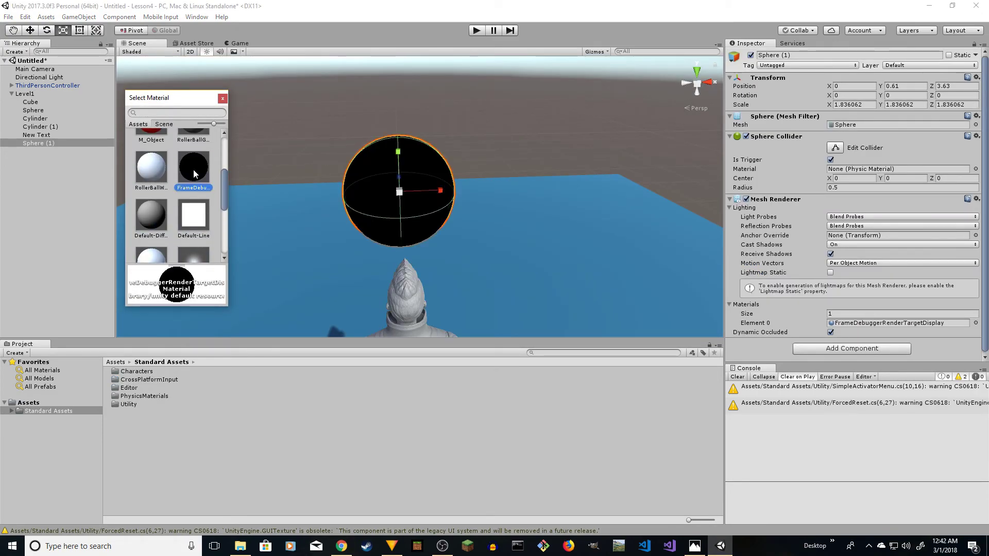
left_click(222, 98)
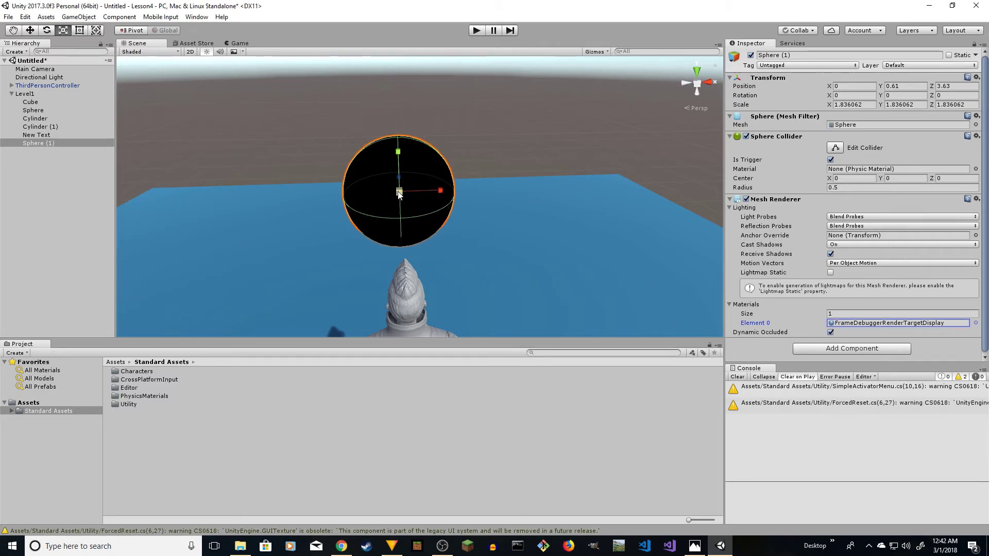
left_click_drag(399, 193, 397, 227)
double_click(48, 85)
left_click(11, 85)
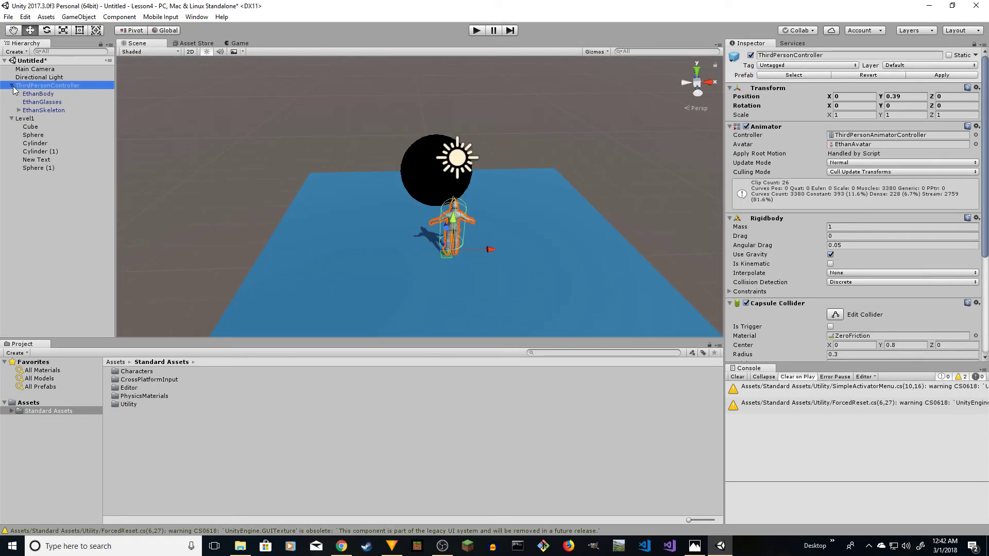
Step: Make Main Camera a child of ThirdPersonController in the Hierarchy
left_click(39, 69)
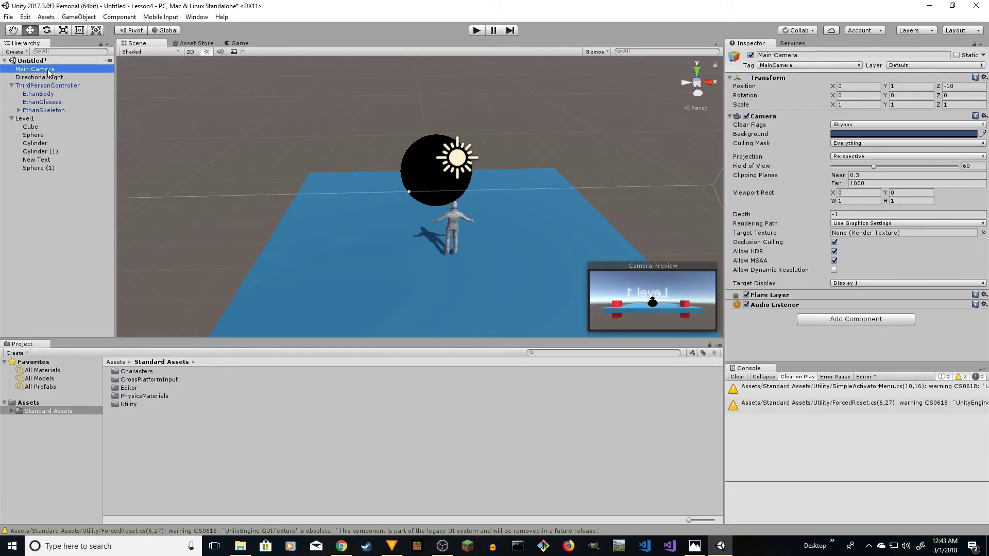
left_click_drag(48, 72, 46, 89)
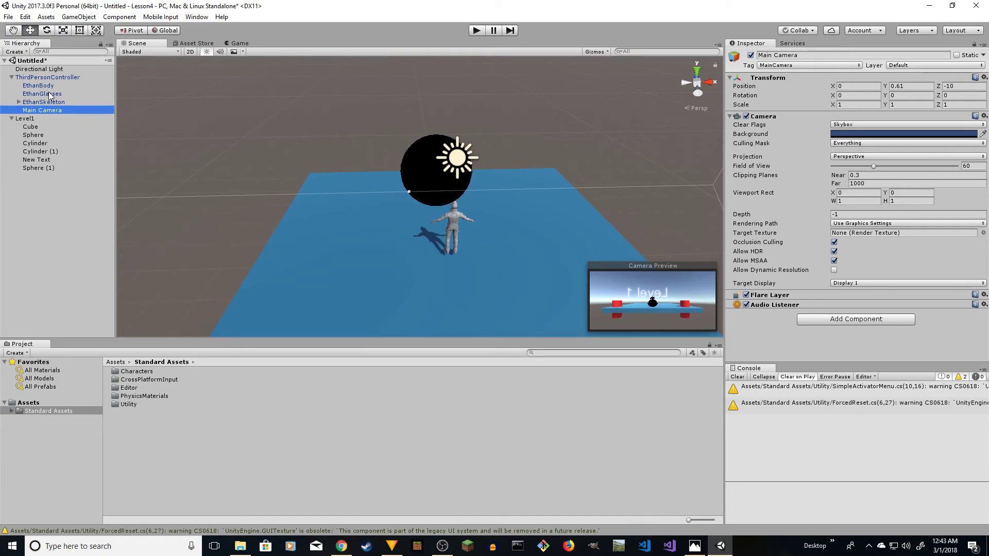
left_click(51, 69)
left_click(50, 110)
Step: Reset the camera's Transform, then place it just behind and above the character
left_click_drag(309, 169, 532, 163, "alt")
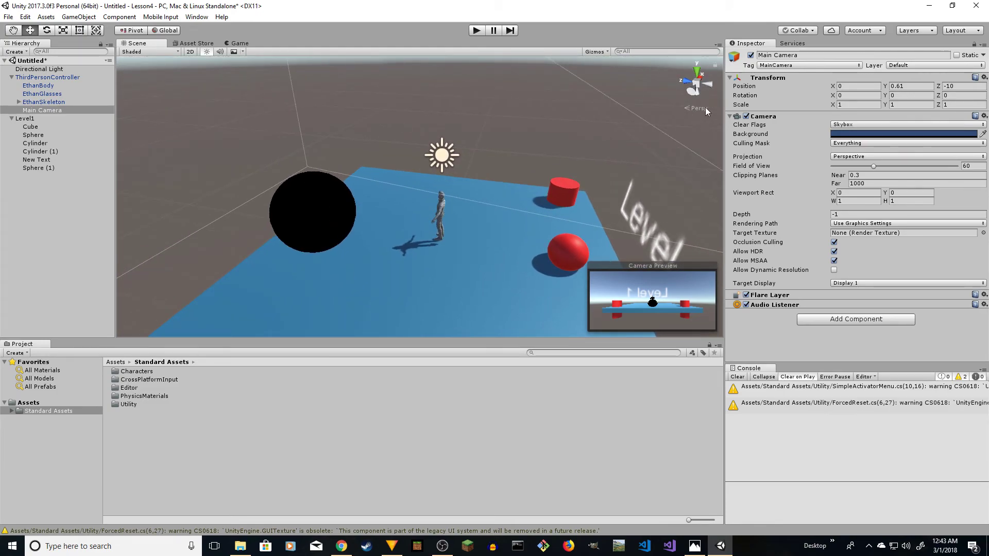
right_click(769, 78)
left_click(788, 85)
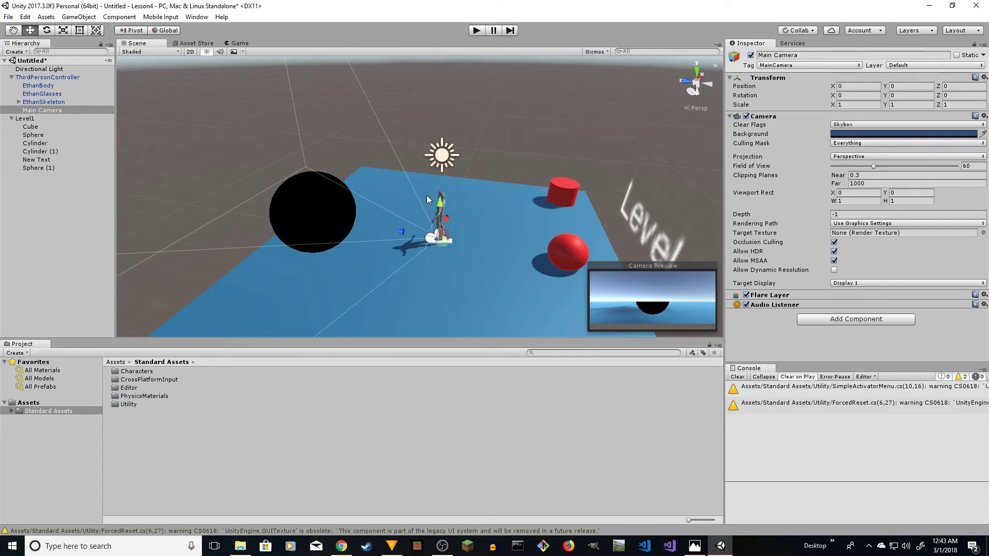
left_click_drag(405, 228, 321, 220)
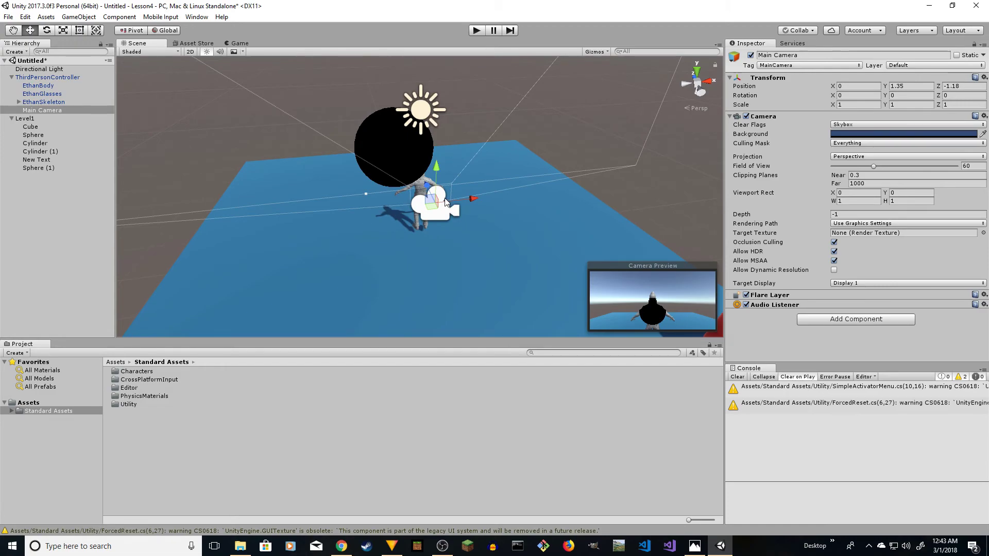
left_click_drag(469, 196, 467, 163)
Step: Assign the Default-Particle material to Sphere (1) so the black sphere turns see-through
left_click(467, 162)
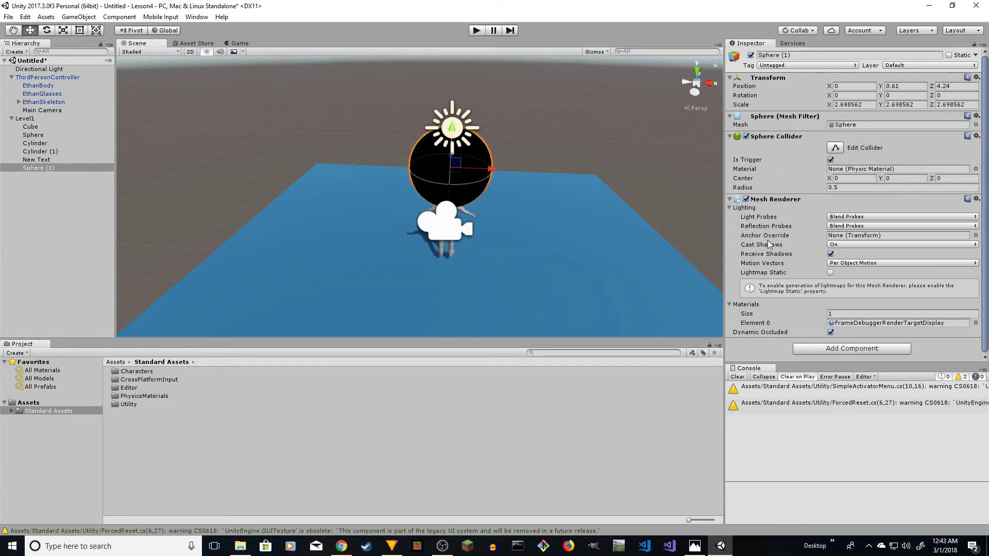
left_click(975, 323)
scroll(185, 227, "down", 2)
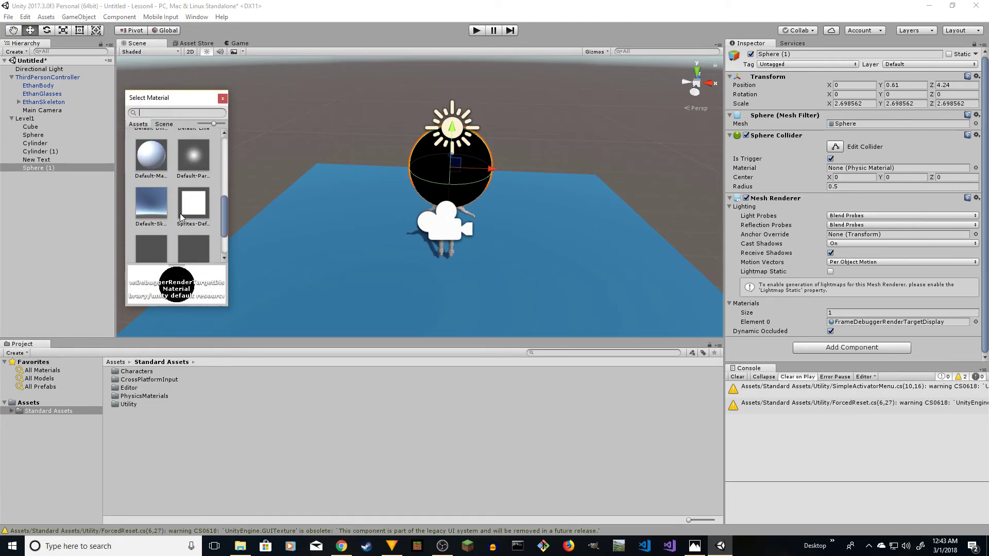
left_click(196, 165)
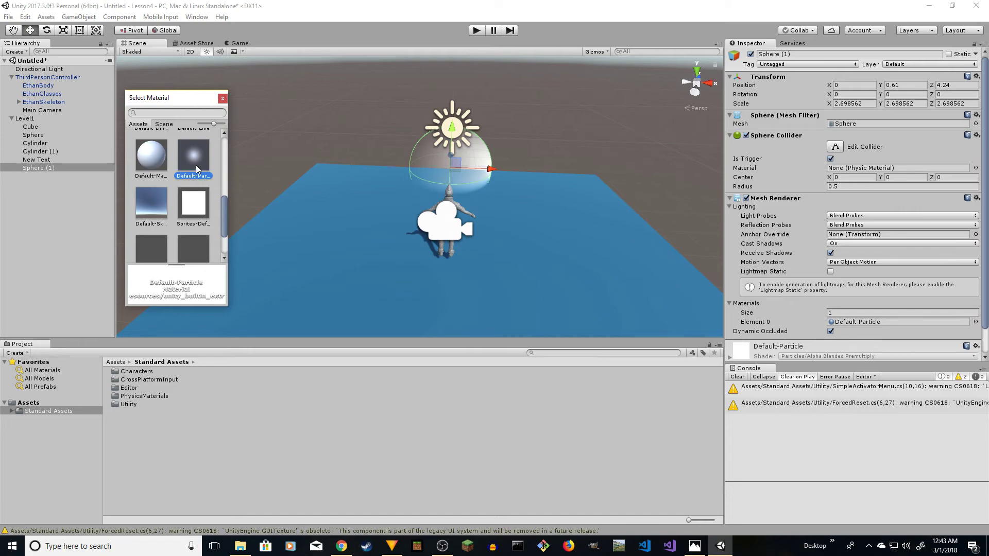
left_click(223, 99)
left_click_drag(353, 234, 390, 236, "alt")
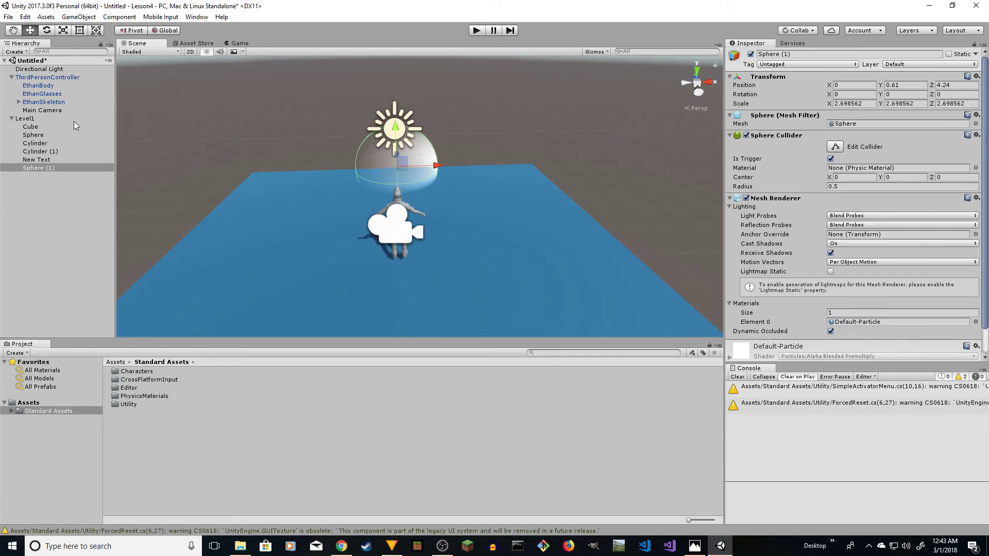
Step: Move the Main Camera to Y 1.875 and tilt it down 24.219 degrees behind the character
left_click(56, 111)
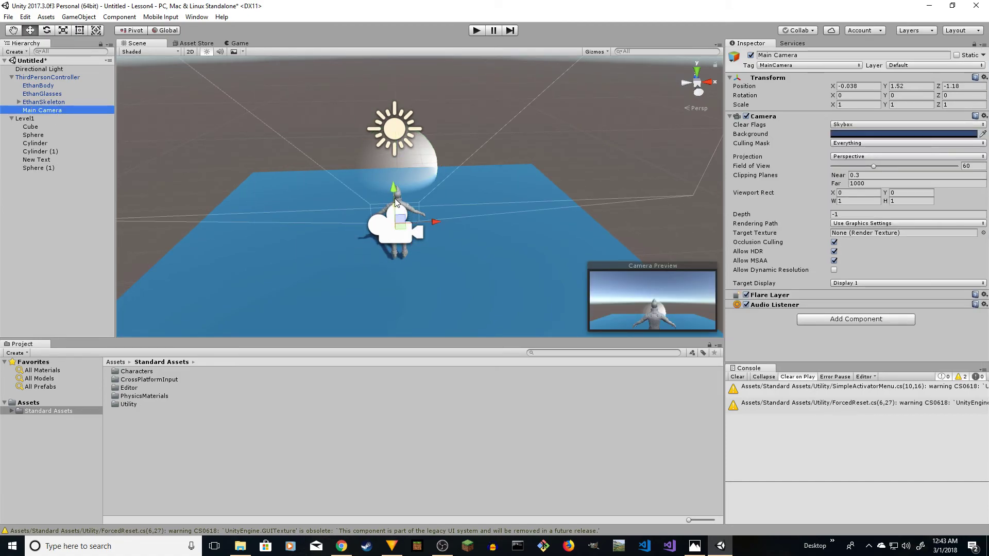
mouse_move(395, 184)
left_mouse_down()
mouse_move(395, 195)
mouse_move(391, 181)
mouse_move(309, 204)
mouse_move(388, 205)
mouse_move(400, 221)
mouse_move(388, 164)
mouse_move(399, 188)
left_mouse_up()
key("e")
key("r")
key("w")
key("r")
key("e")
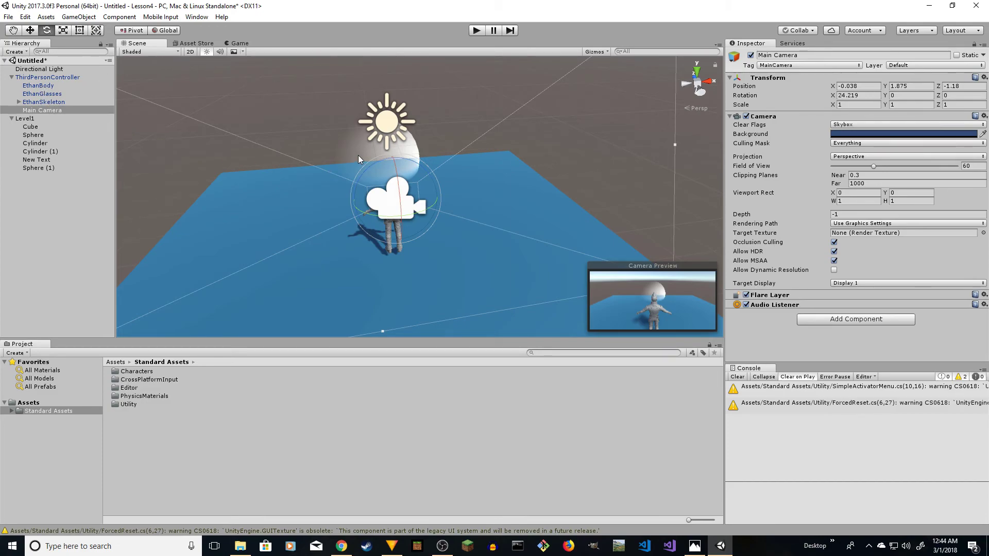
key("q")
left_click(480, 34)
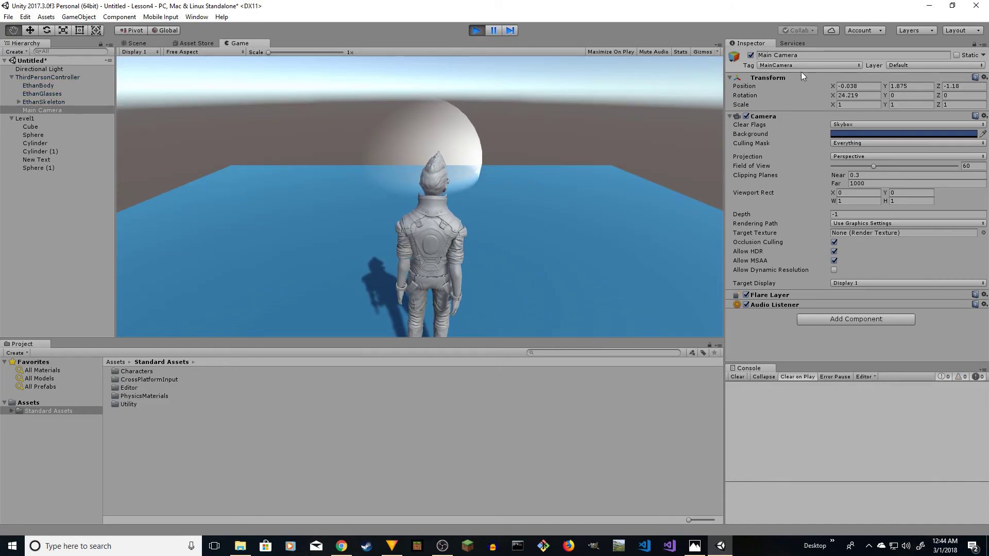
key("a")
key("d")
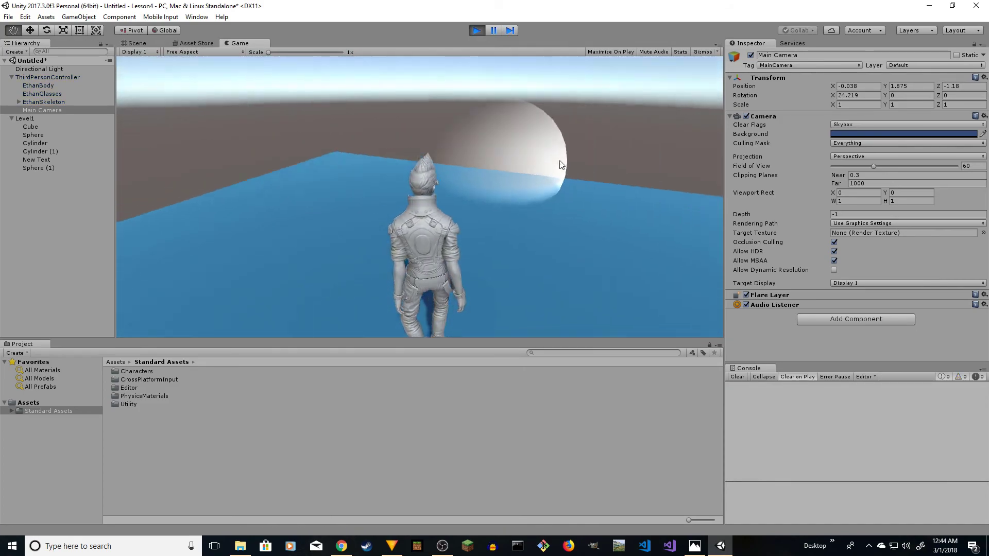
key("w")
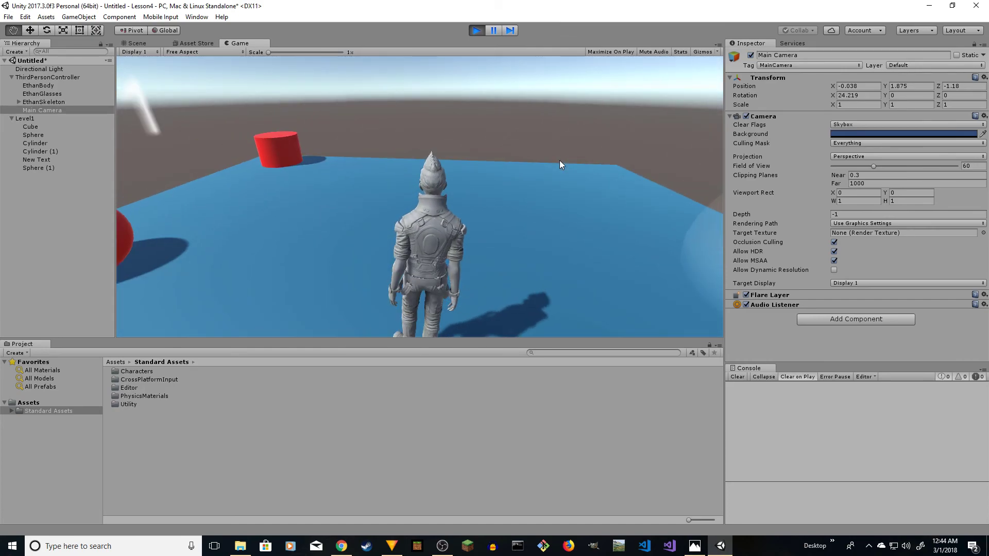
key("a")
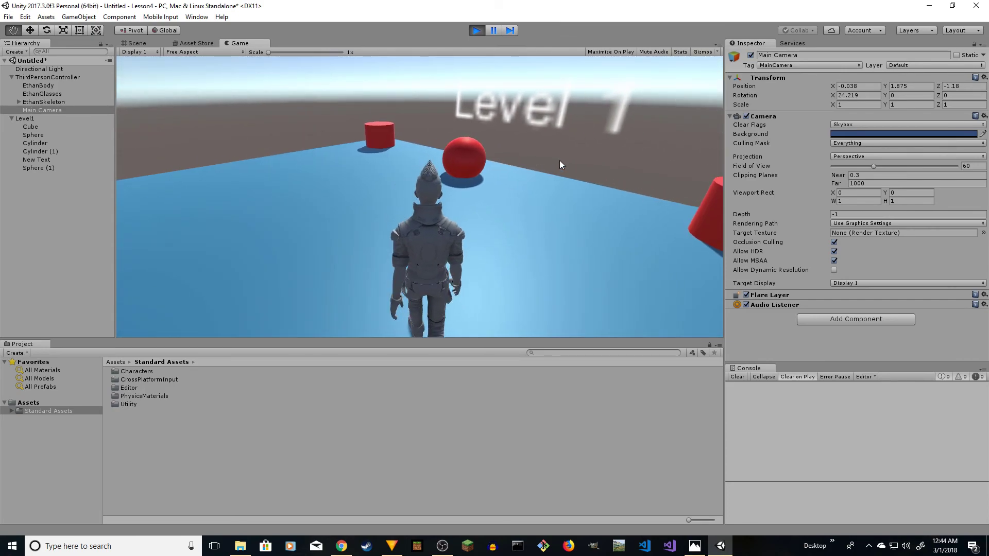
key("d")
key("a")
key("d")
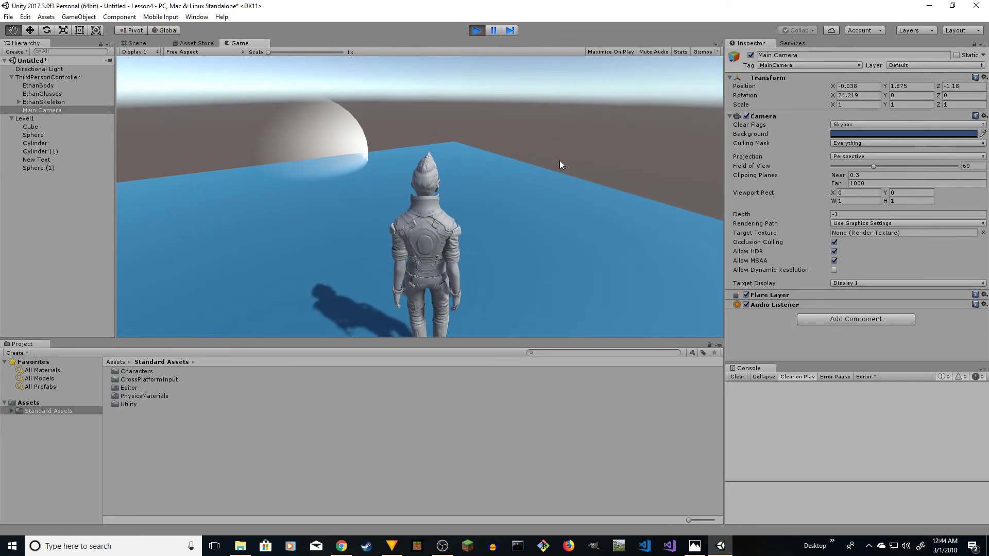
key("a")
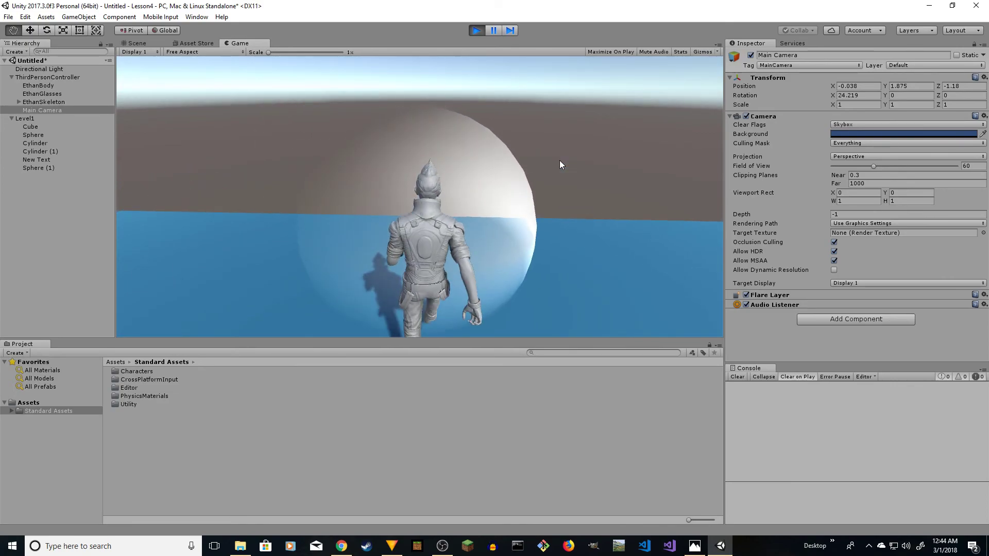
key("d")
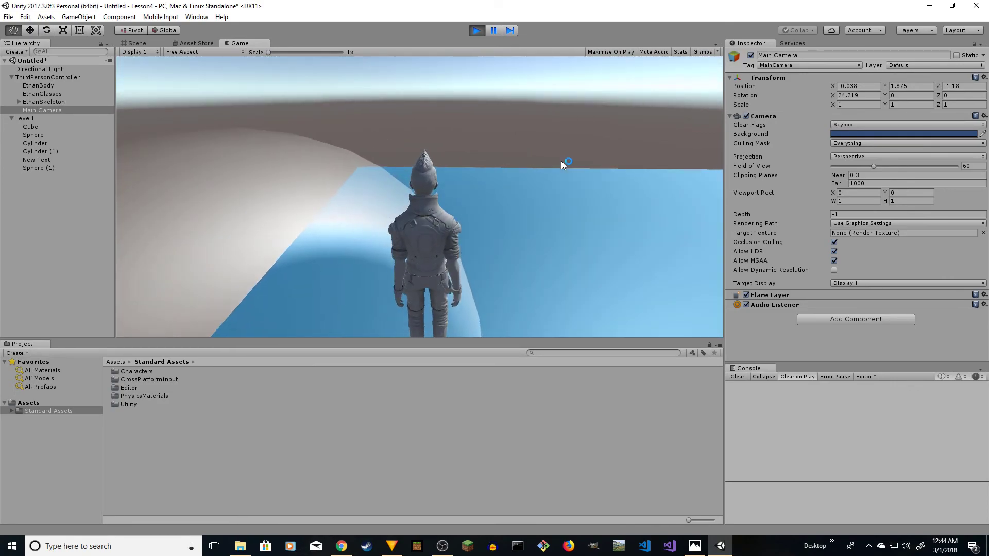
key("d")
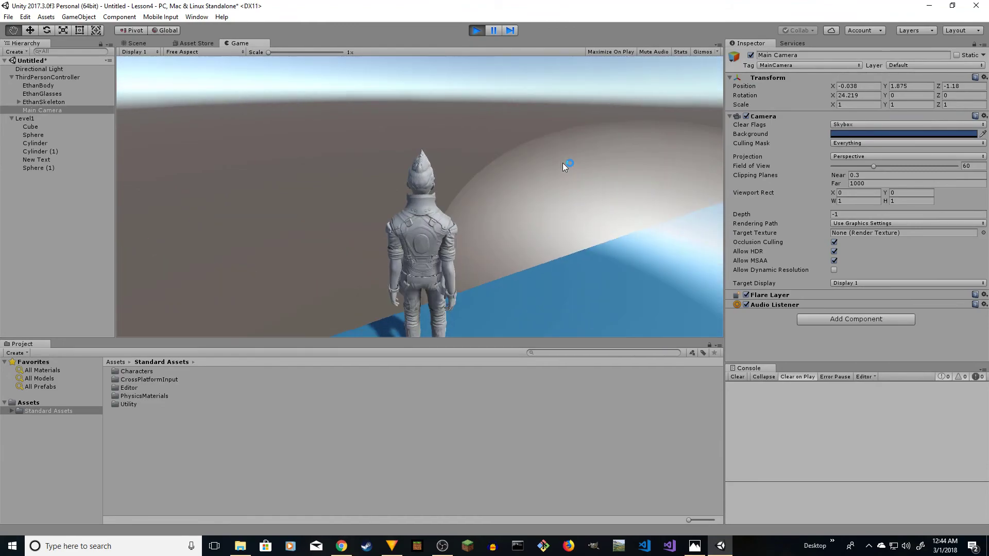
key("a")
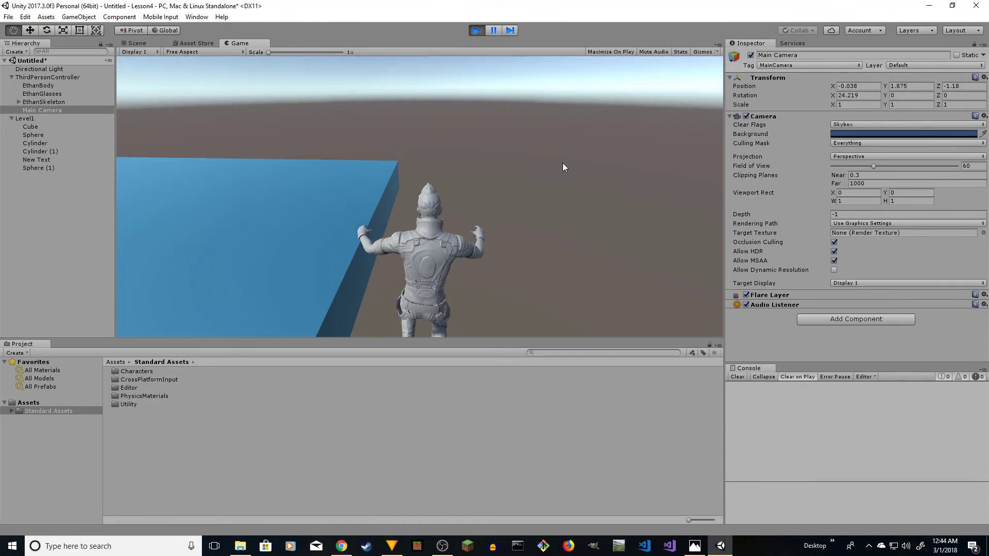
left_click(477, 31)
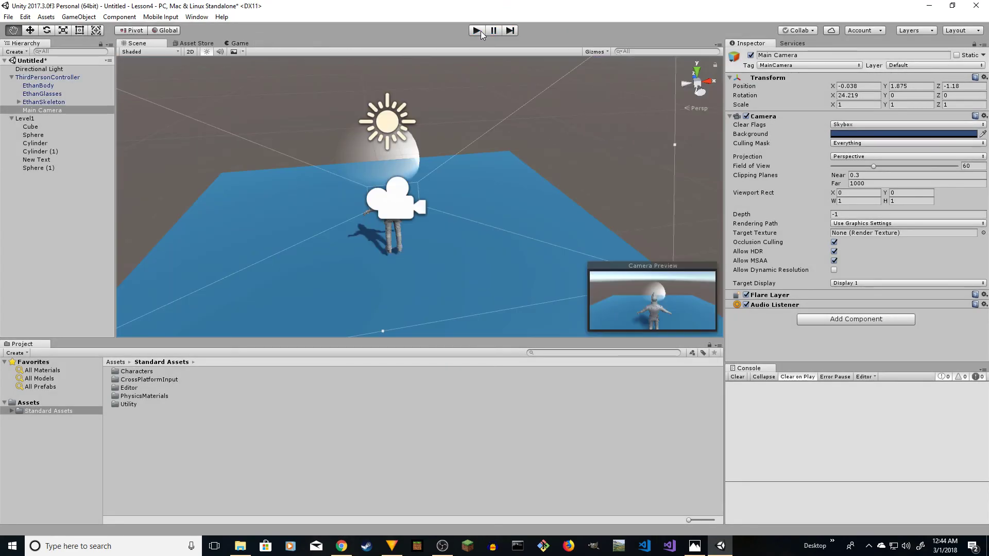
Step: Create a new C# script asset named GoToLevel
right_click(148, 404)
mouse_move(206, 202)
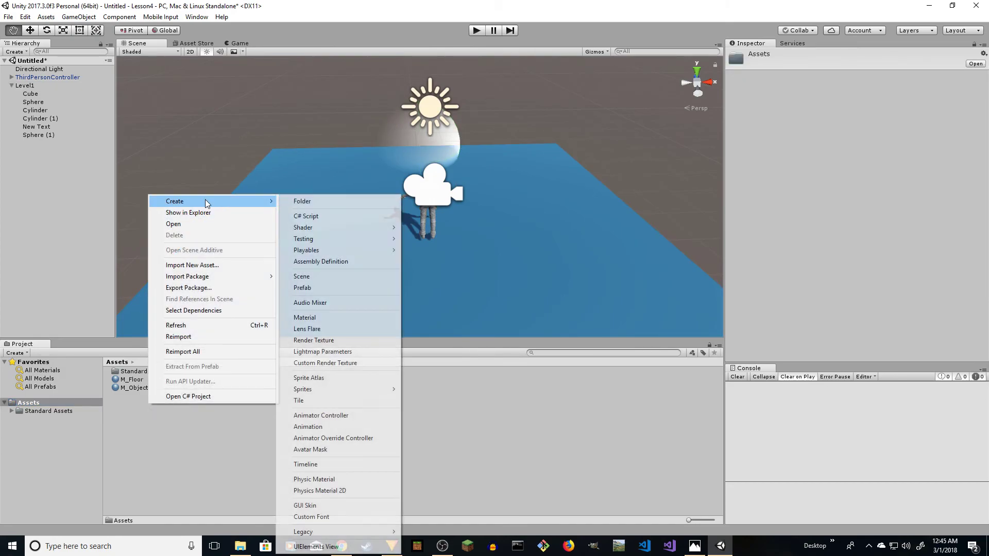
left_click(309, 215)
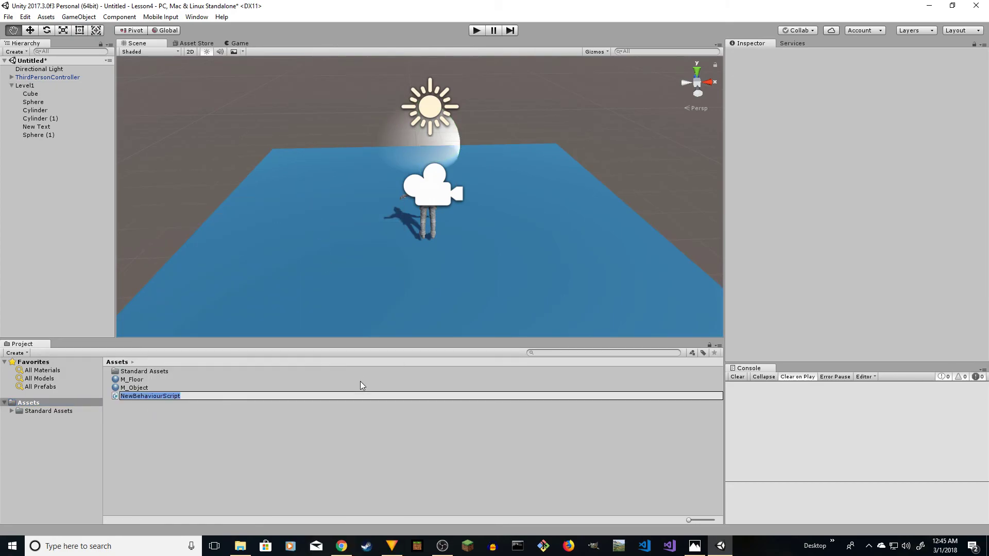
type("GoToLevel")
key("Return")
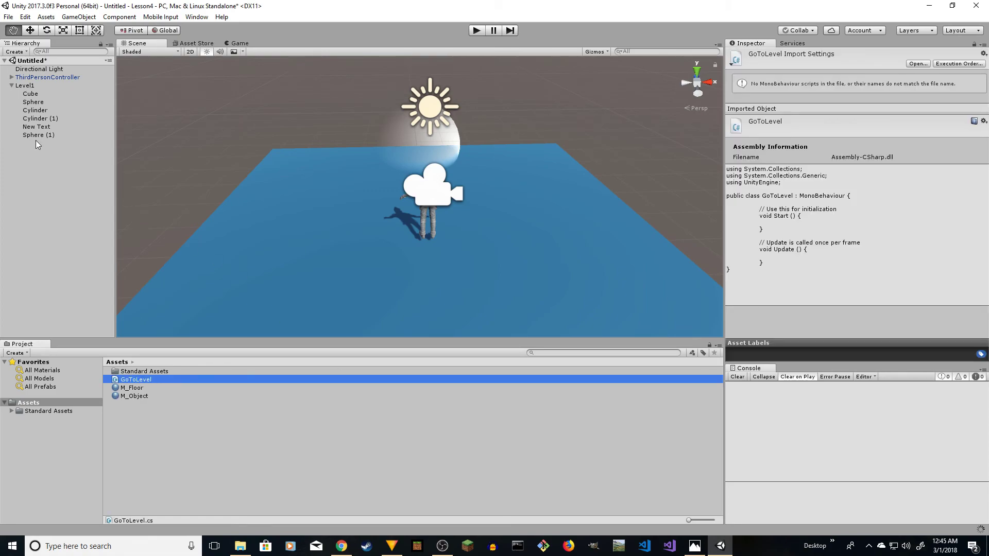
Step: Rename Sphere (1) to Trigger and attach the GoToLevel script to it
left_click(39, 135)
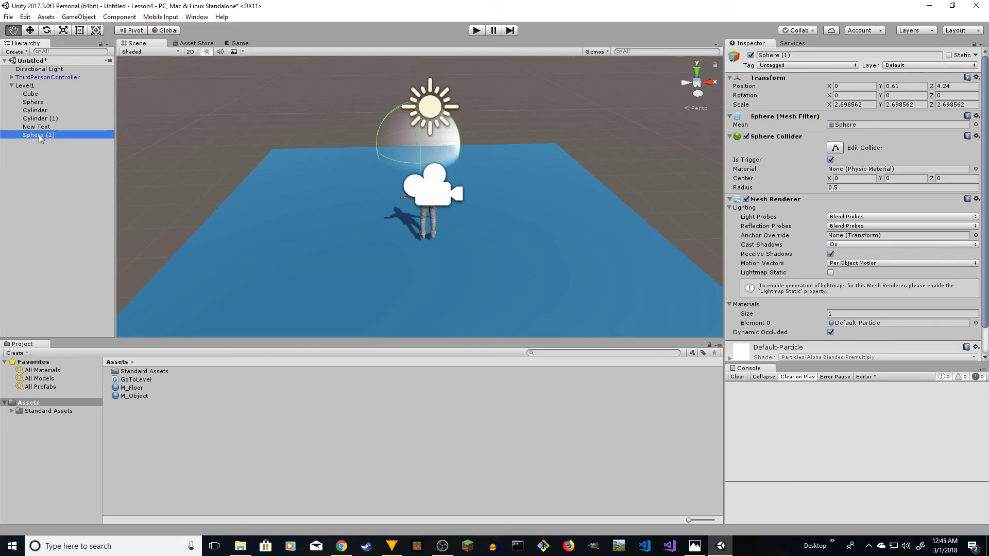
left_click(39, 135)
type("Trigger")
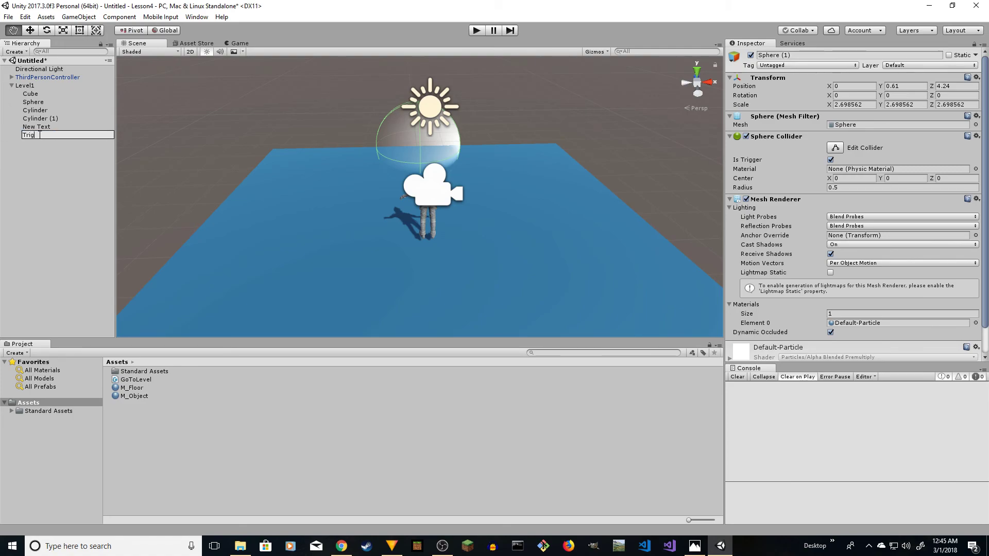
key("Return")
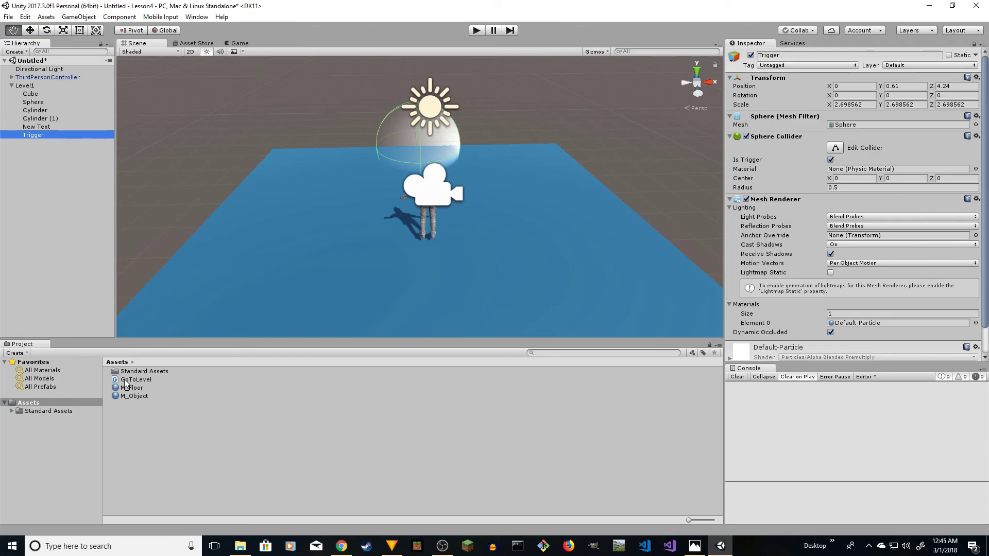
left_click_drag(126, 380, 812, 333)
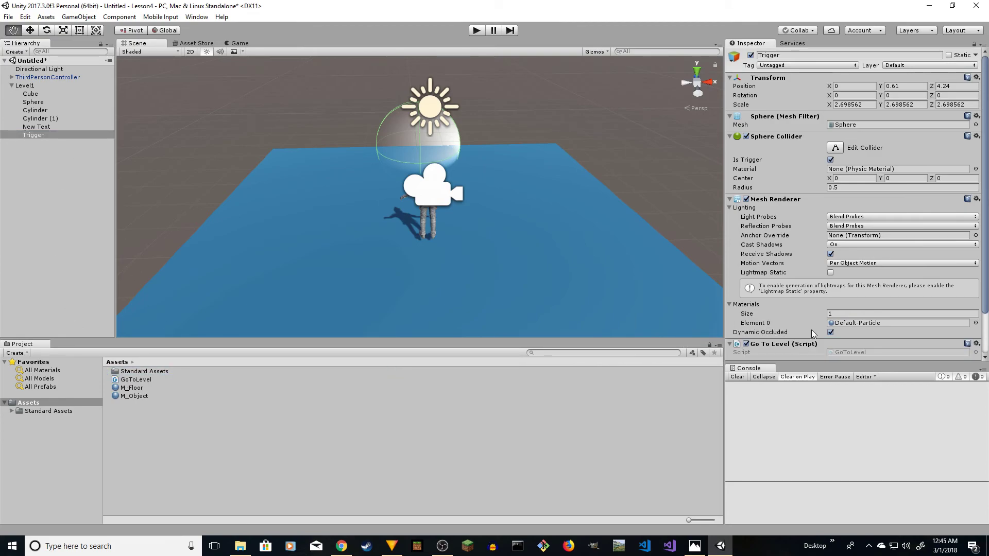
scroll(815, 309, "down", 2)
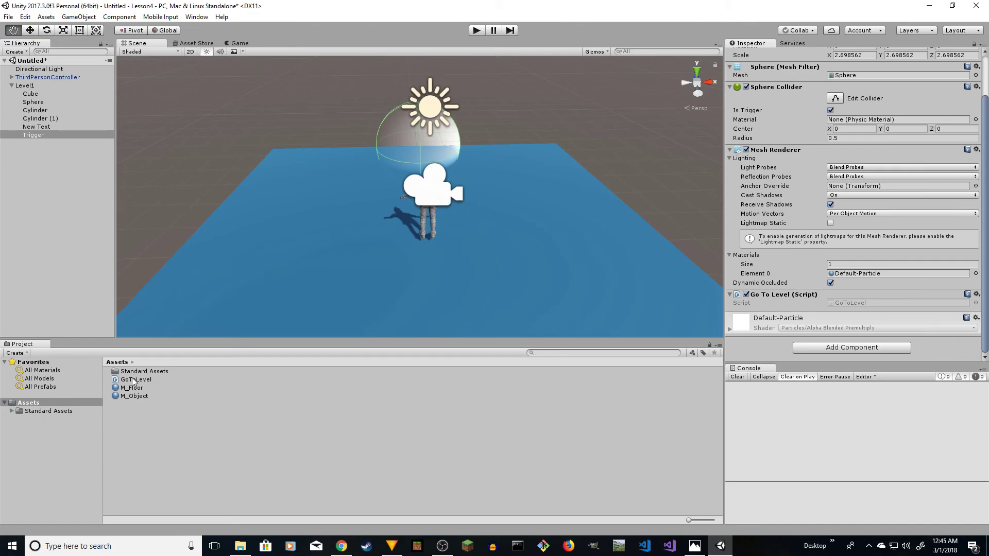
Step: Save the scene as Level1 and open GoToLevel in Visual Studio
key("ctrl+s")
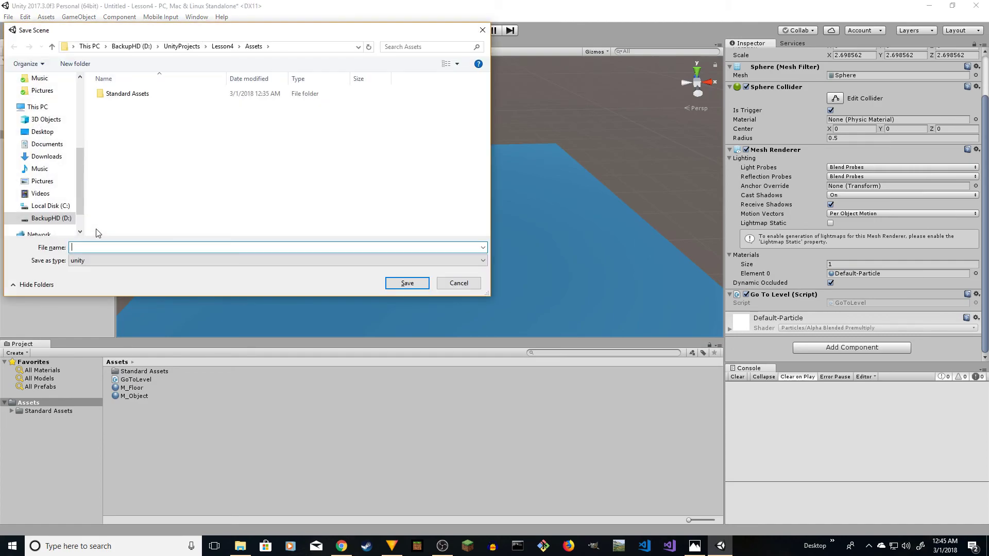
key("Return")
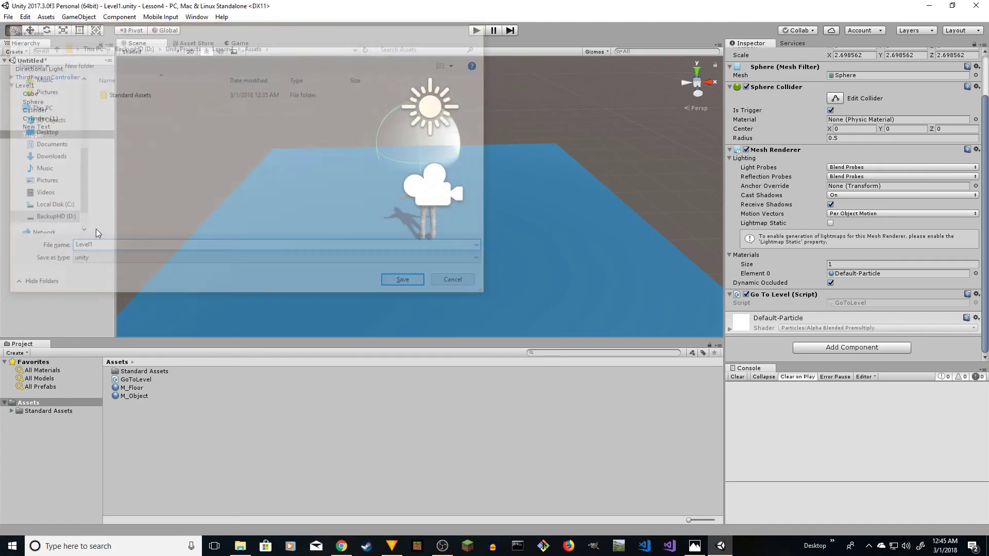
double_click(133, 380)
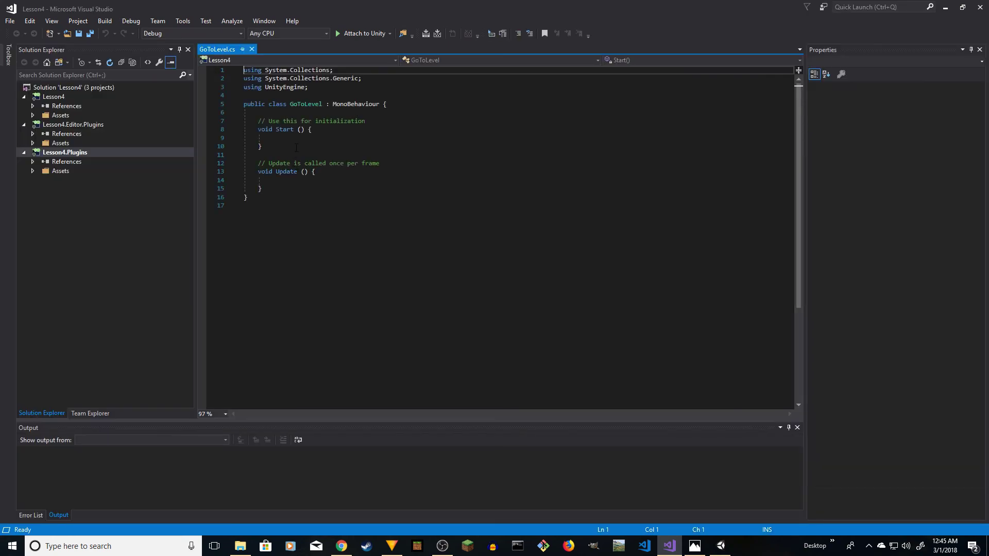
Step: Add 'using UnityEngine.SceneManagement;' to the script and save
key("Return")
key("Up")
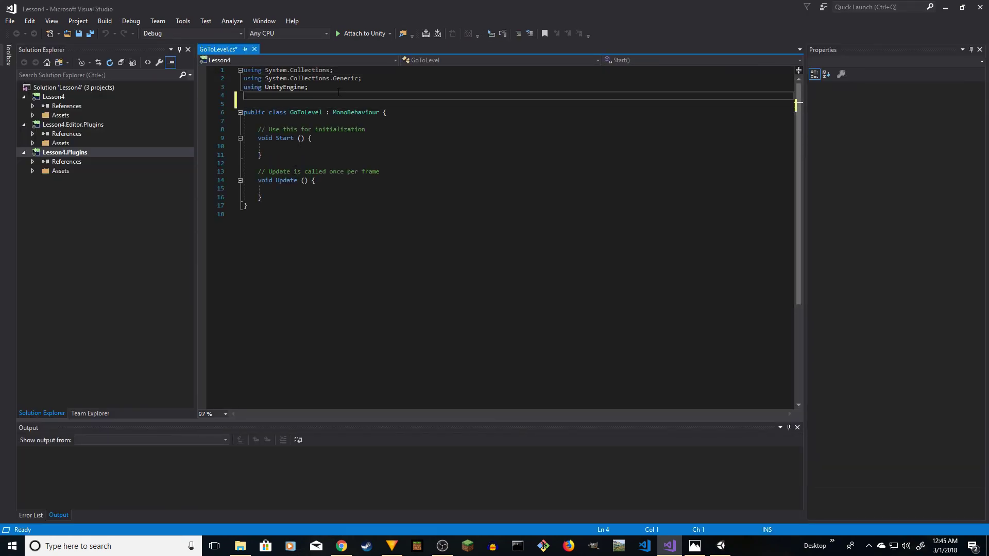
type("using Uni")
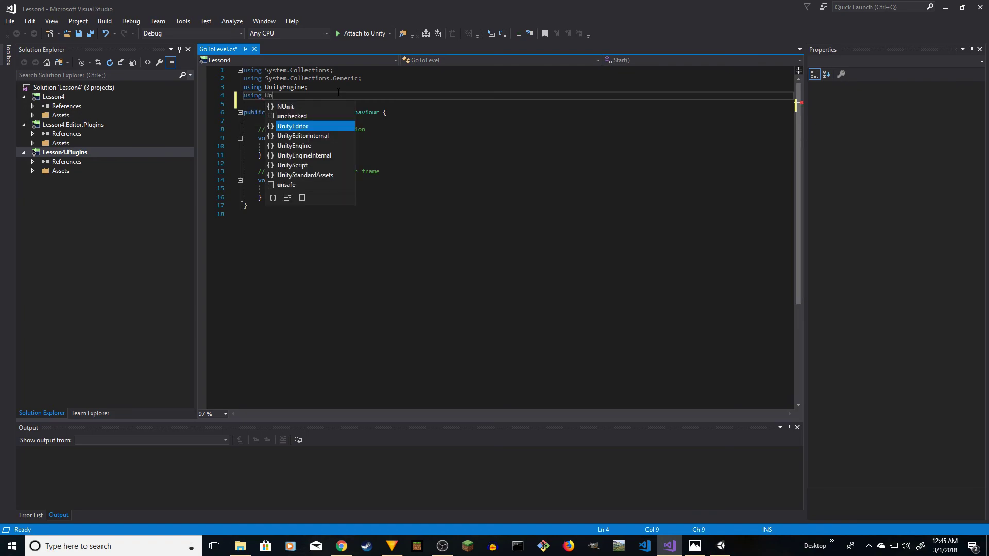
key("Down")
key("Down")
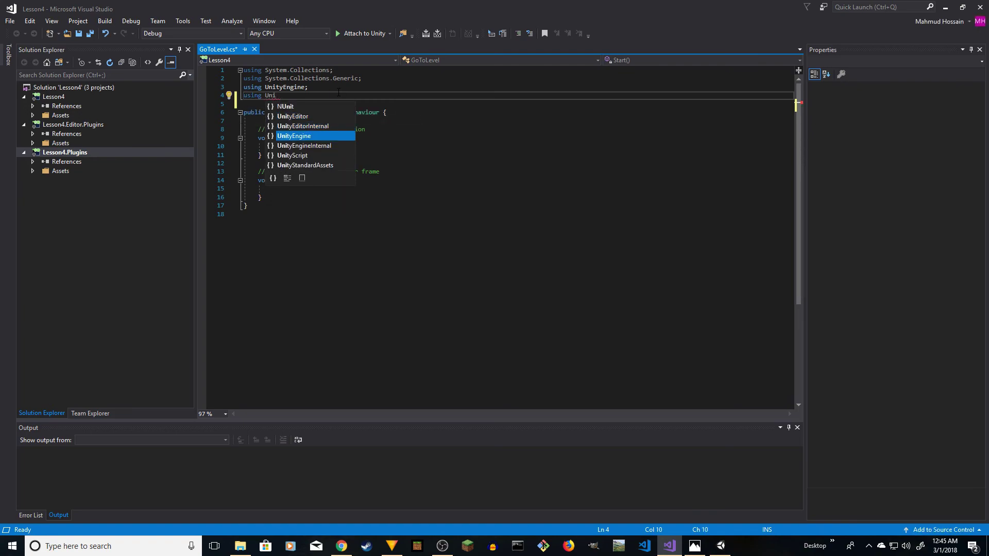
key("Return")
type(".SceneManagement;")
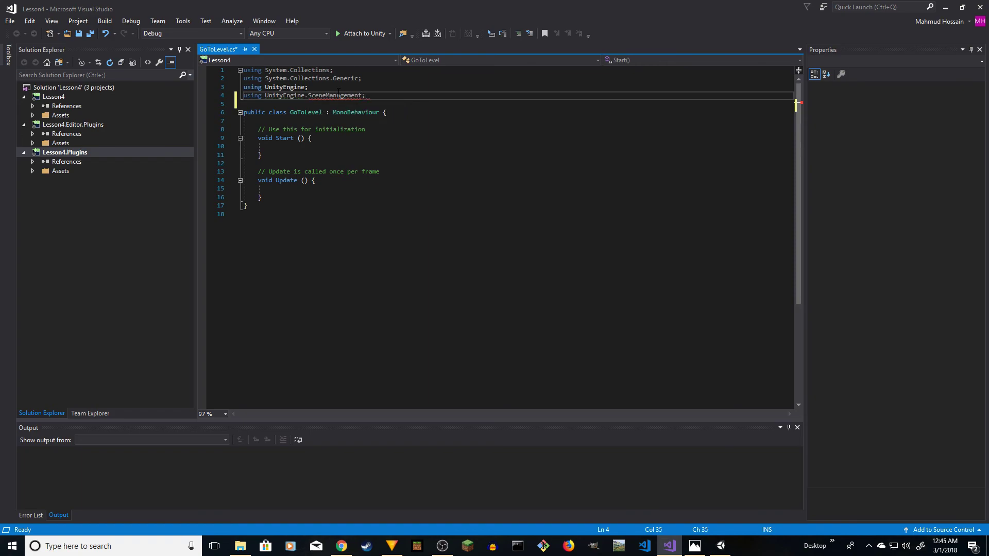
key("ctrl+s")
Step: Replace the empty Start method with a public string nextLevel field and save
left_click_drag(282, 154, 258, 133)
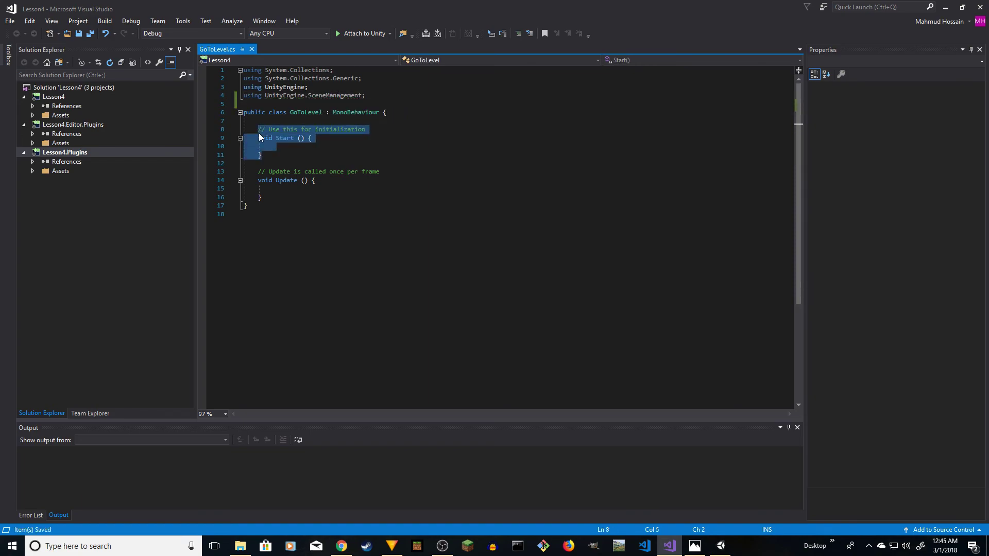
type("public sri")
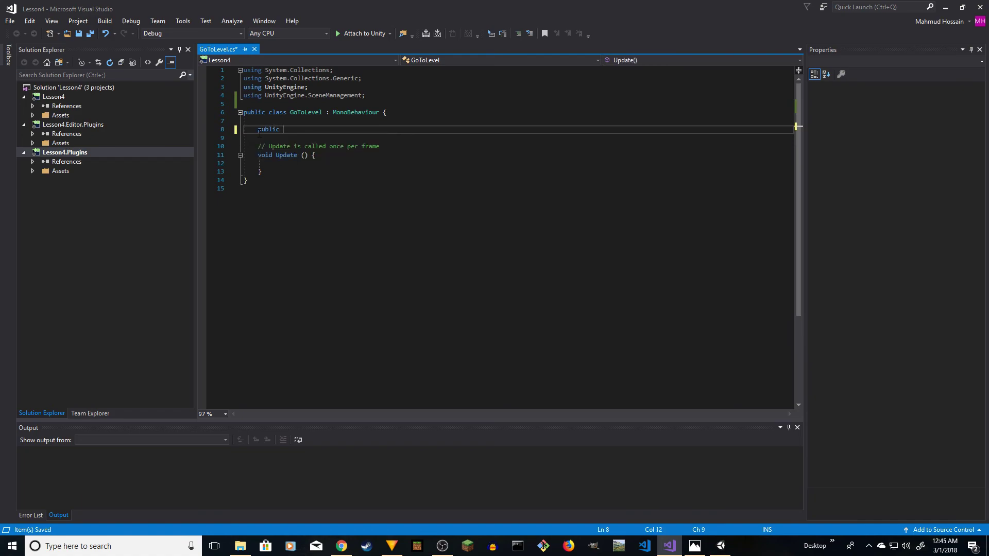
key("BackSpace")
key("BackSpace")
type("tring")
key("ctrl+s")
Step: Replace the Update method and its comment with the start of 'void On'
left_click(314, 130)
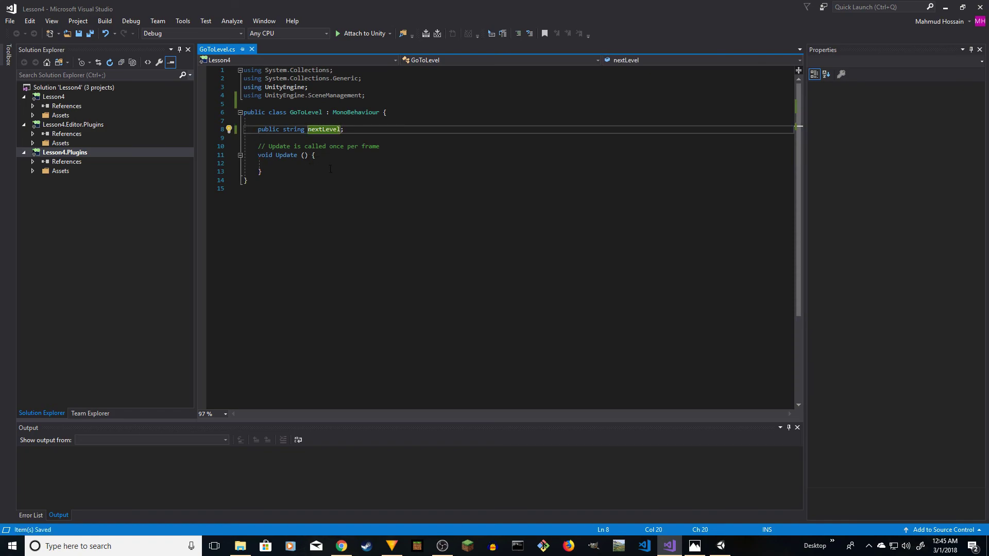
left_click(355, 155)
left_click_drag(272, 174, 259, 147)
type("void On")
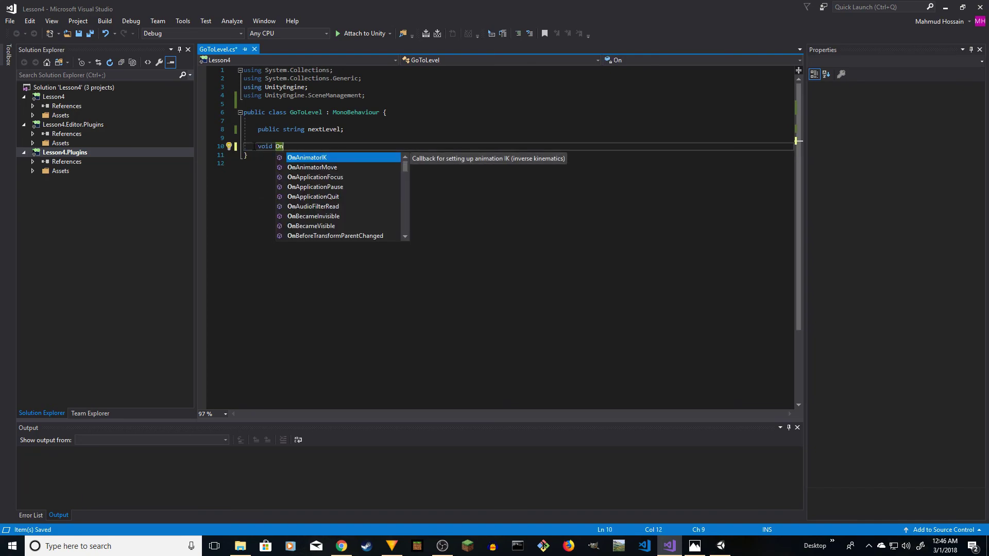
Step: Create OnTriggerEnter with parameter col and add an if (col.CompareTag("Player")) check
type("Tri")
key("Return")
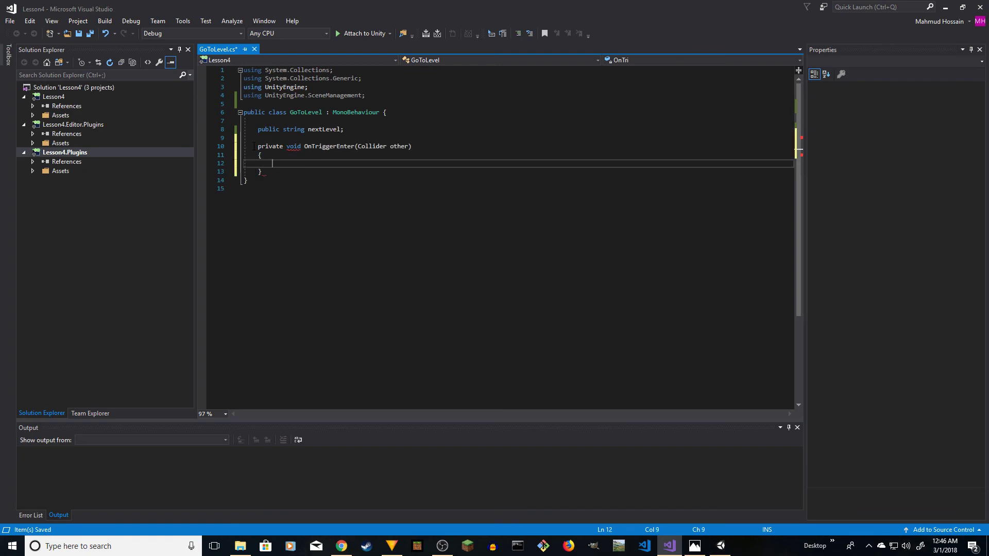
key("ctrl+s")
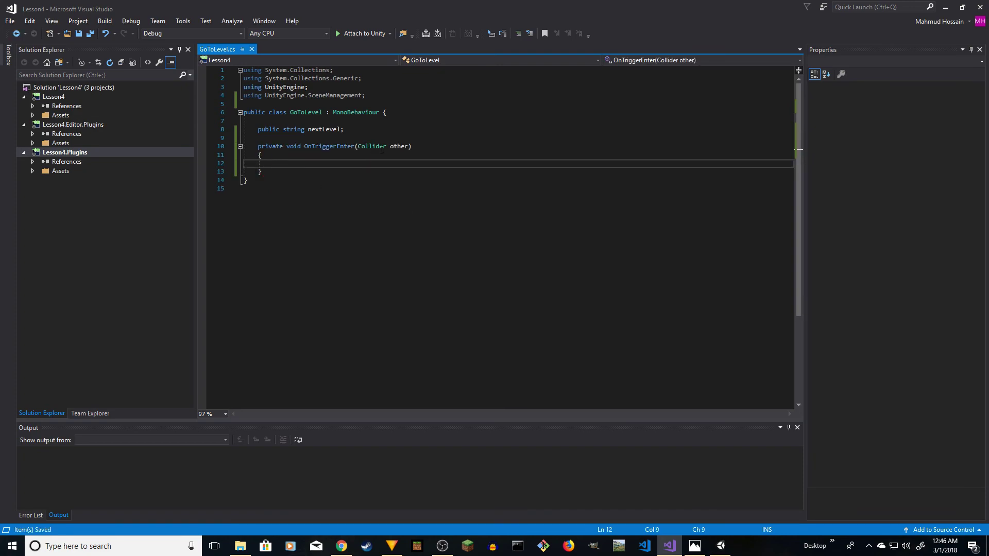
double_click(398, 146)
type("co")
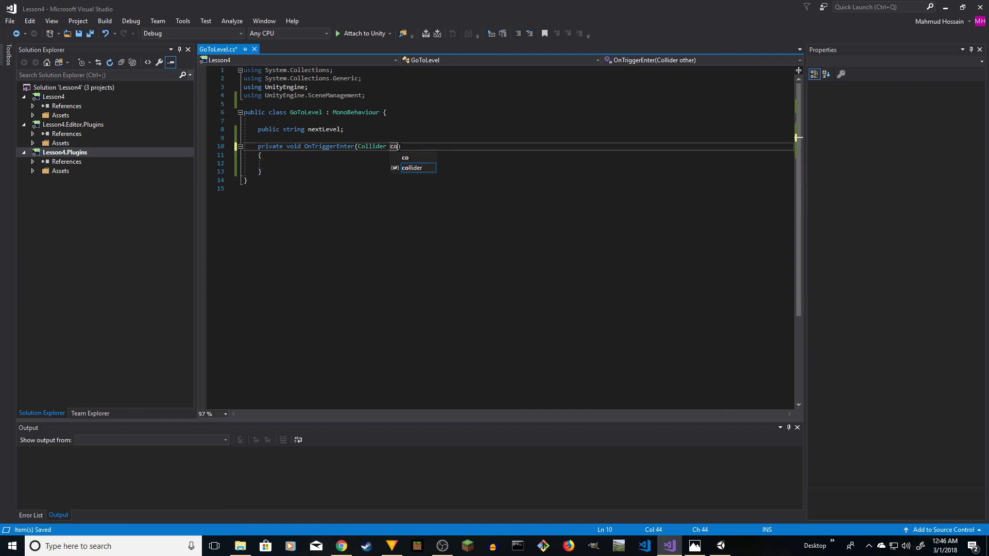
type("l")
left_click(355, 163)
type("if (col.")
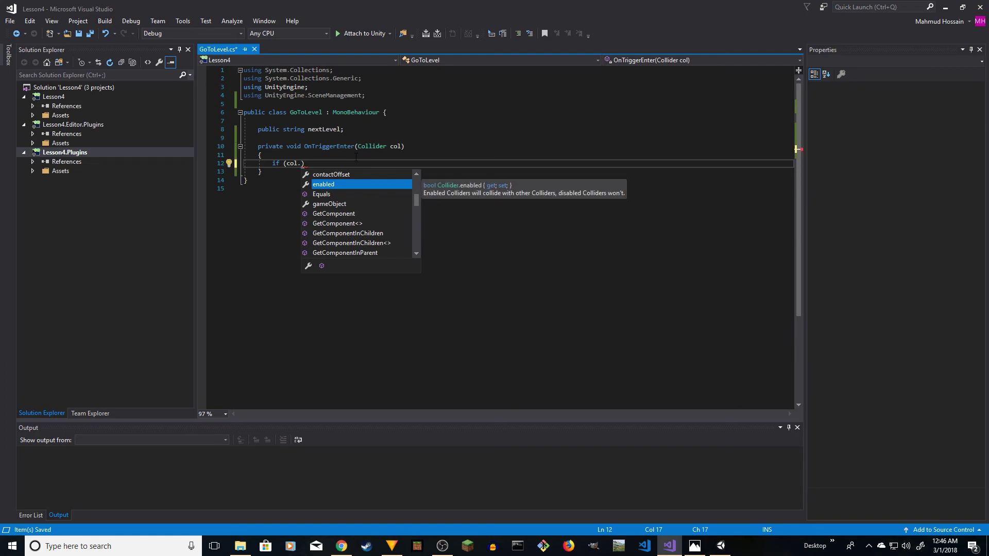
type("CompareTag")
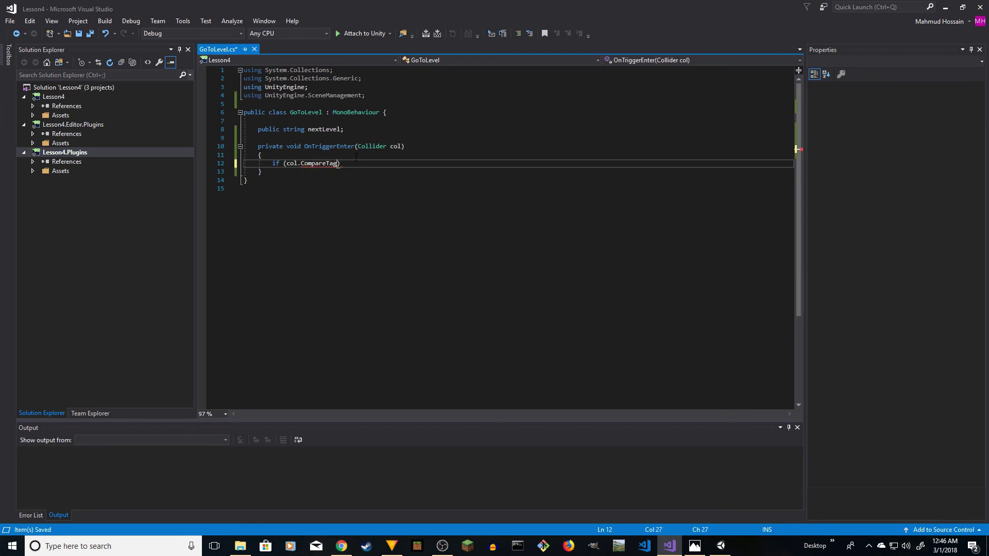
type("(\"")
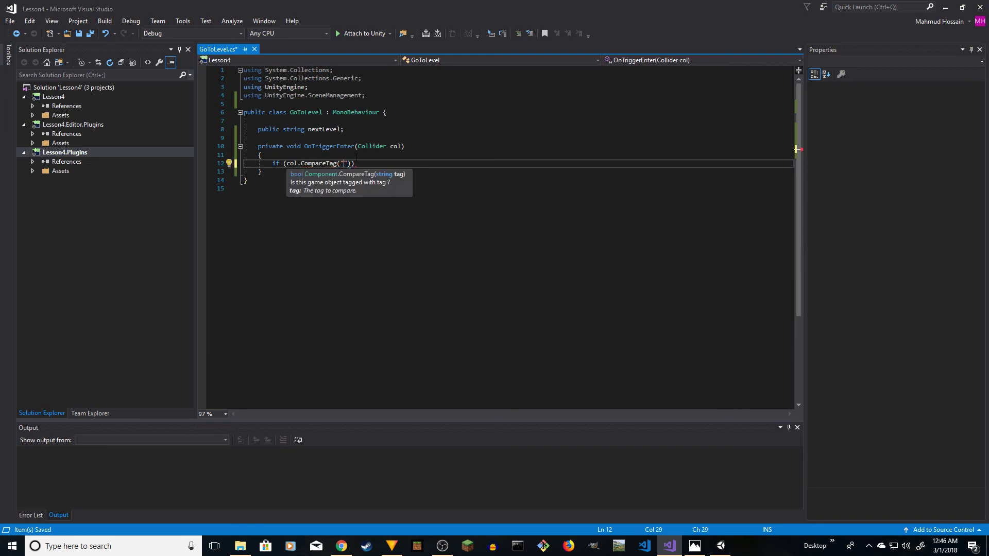
type("Player")
type("))")
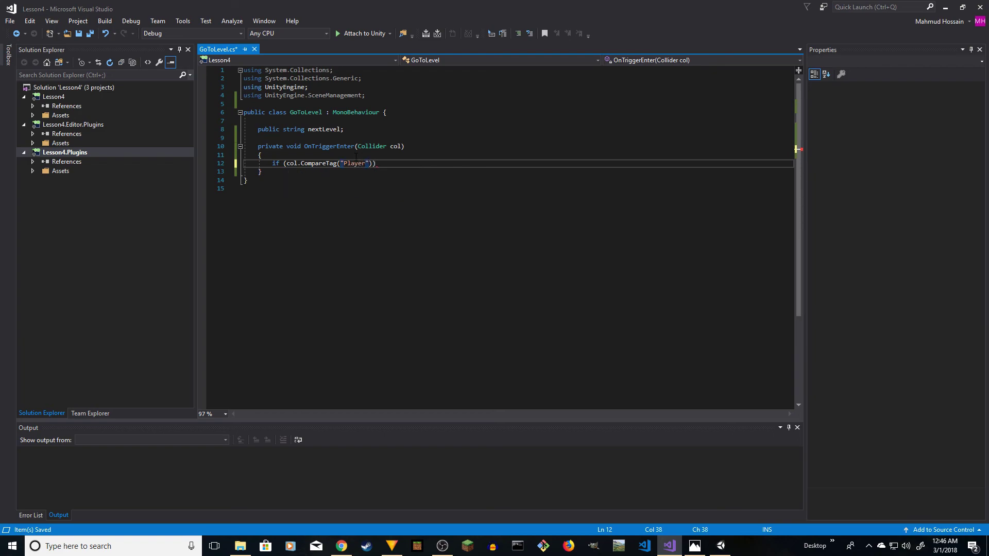
type(" {")
key("Return")
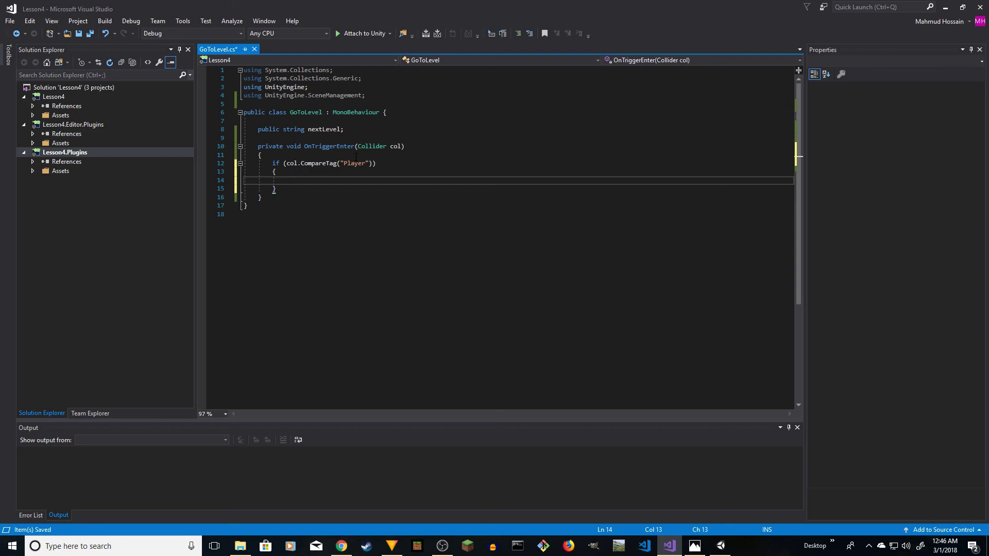
Step: Call SceneManager.LoadScene(nextLevel) inside the Player check and save the script
type("Scene")
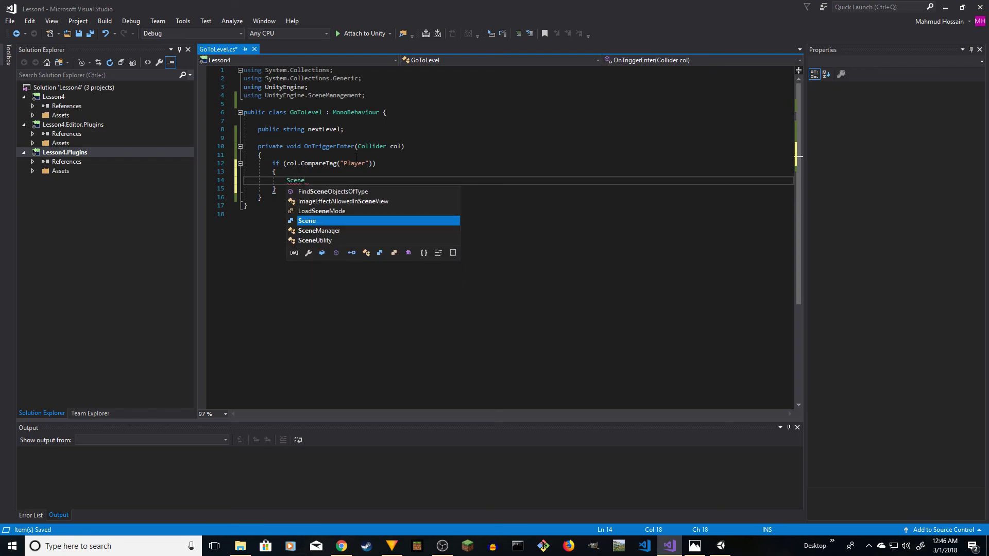
key("Down")
key("Tab")
type(".")
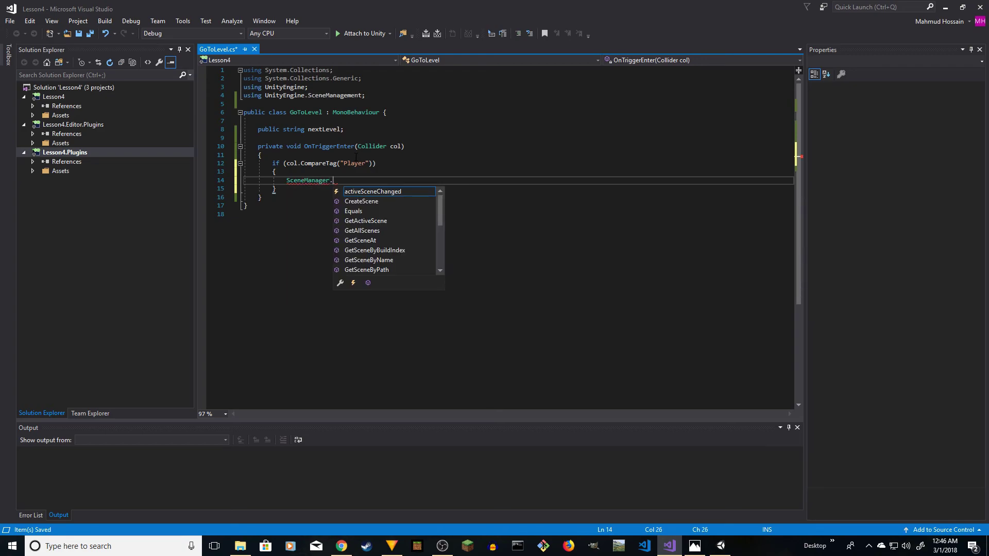
type("Loa")
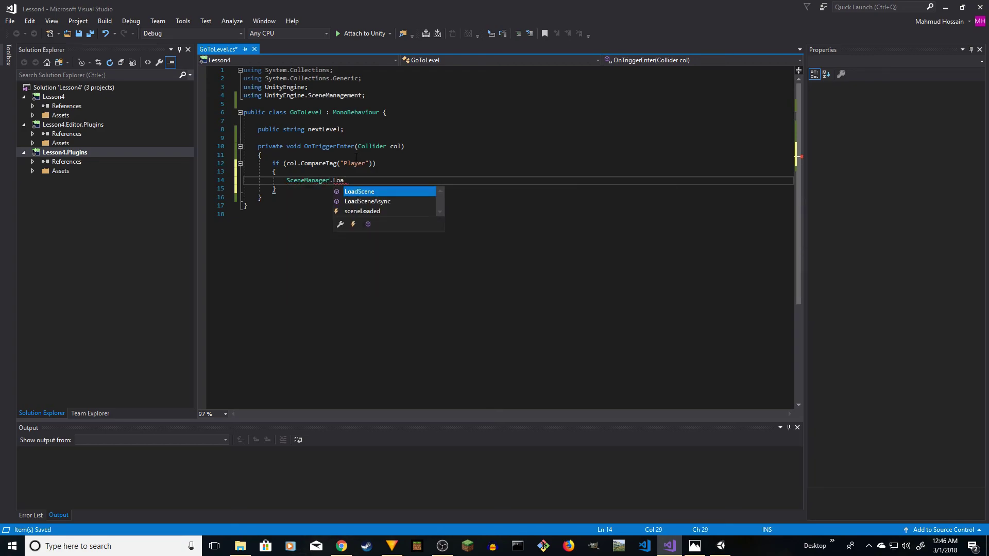
key("Down")
key("Down")
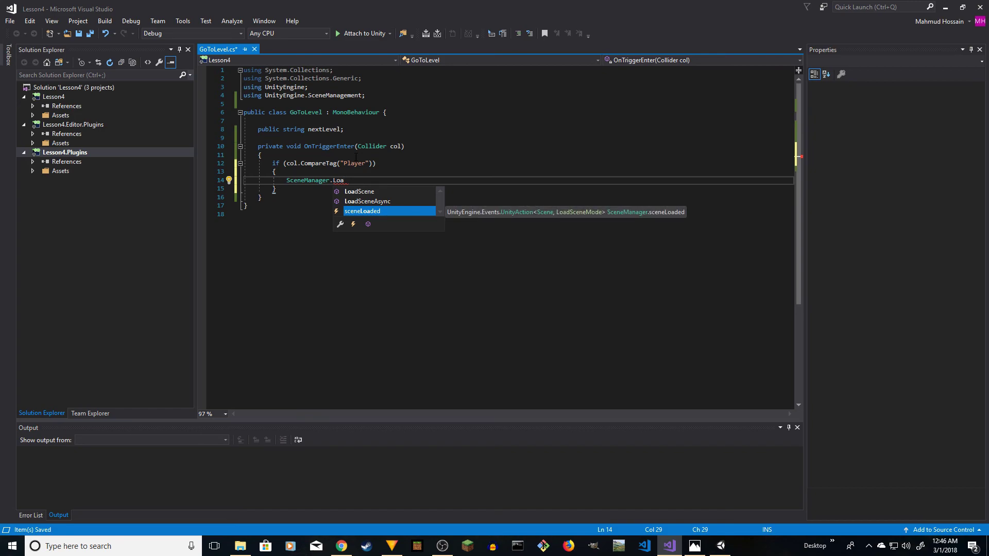
key("Up")
key("Up")
key("Tab")
type("(")
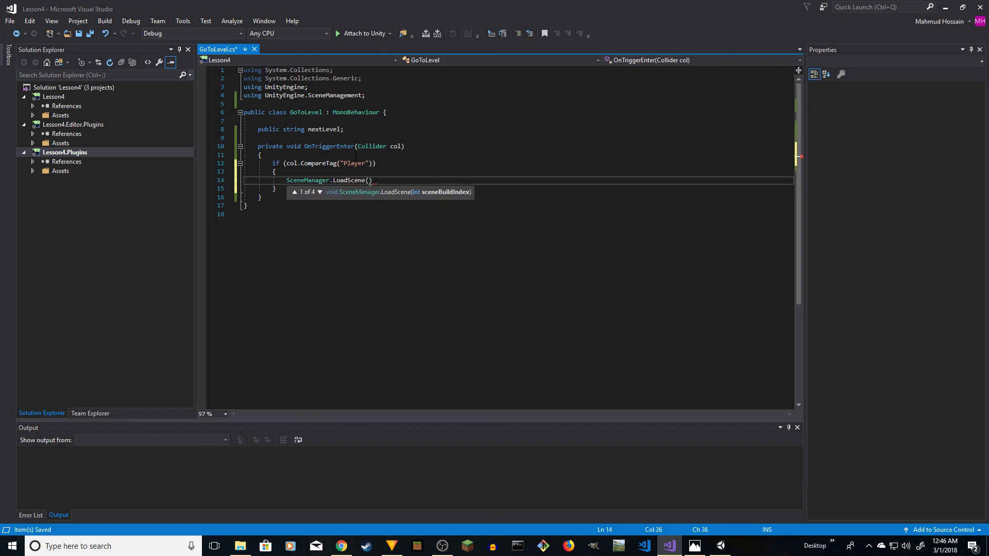
type("\"")
key("Delete")
key("Delete")
type("nex")
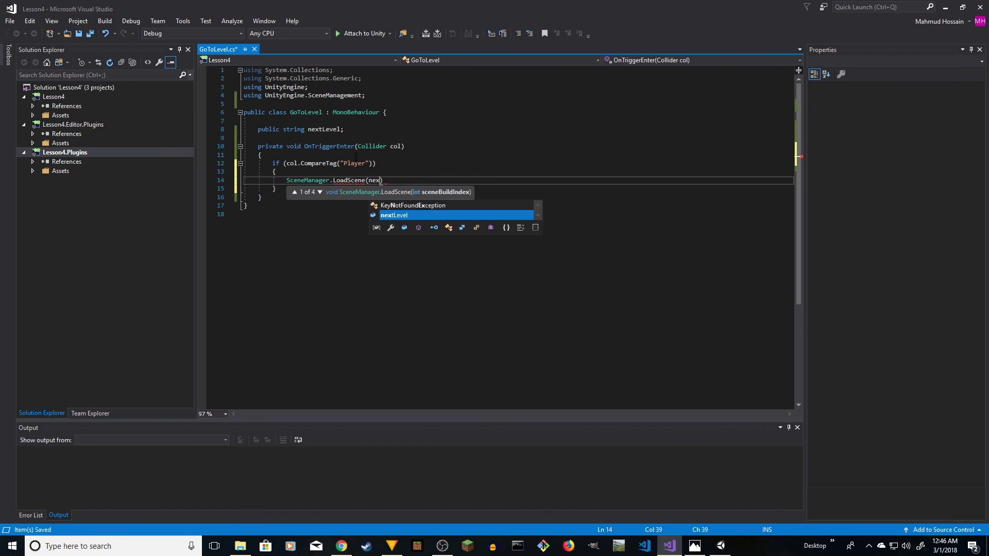
key("Tab")
type(")")
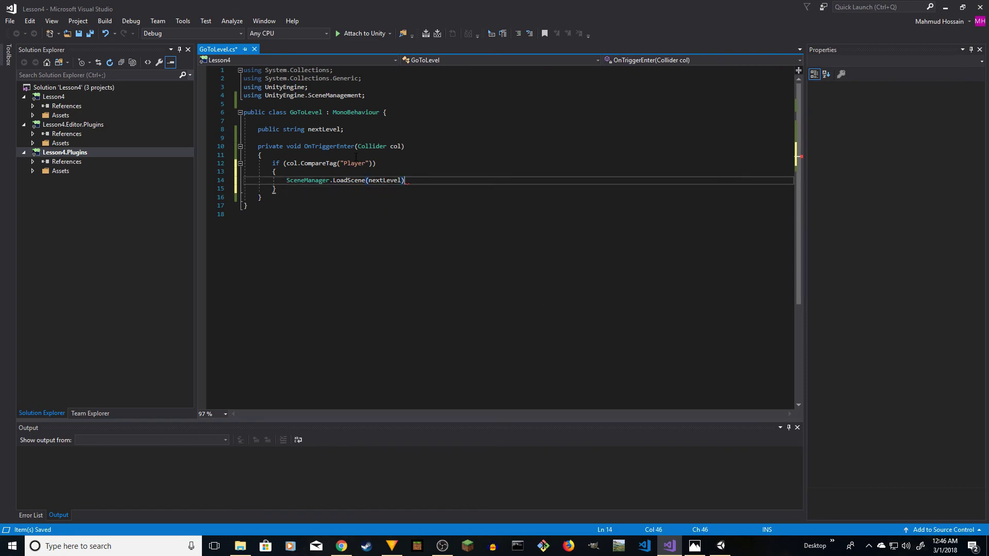
type(";")
key("ctrl+s")
double_click(349, 163)
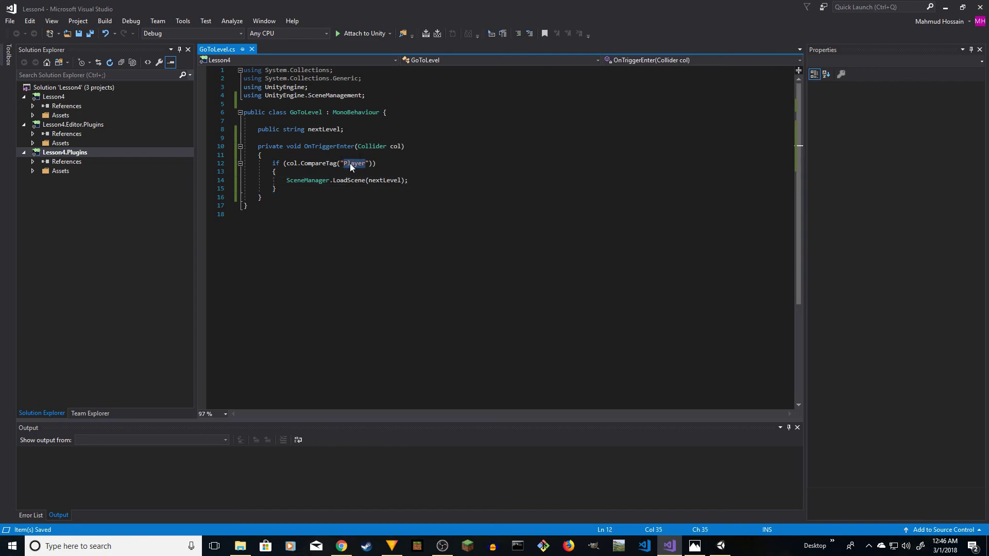
Step: Set the ThirdPersonController character's Tag to Player in the Inspector
left_click(946, 8)
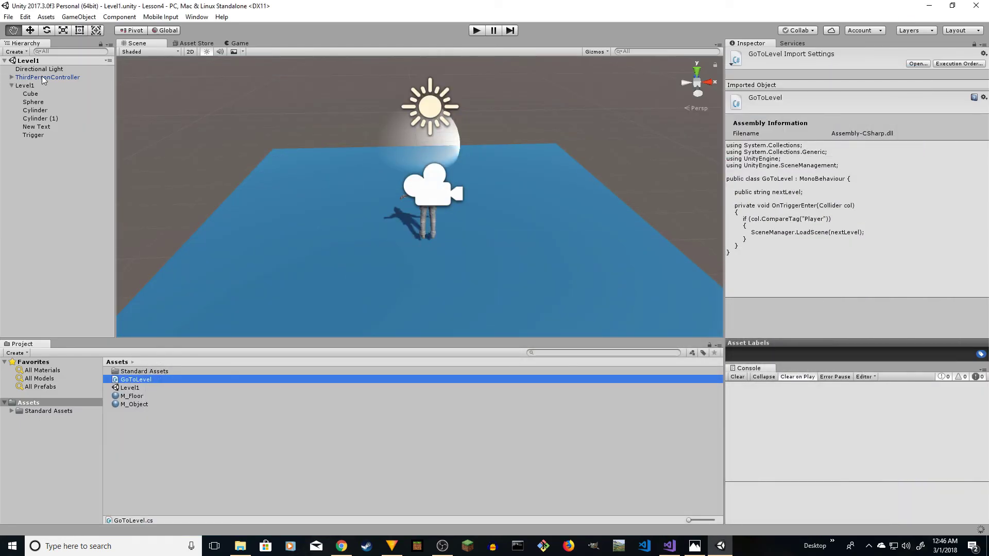
left_click(62, 79)
left_click(32, 102)
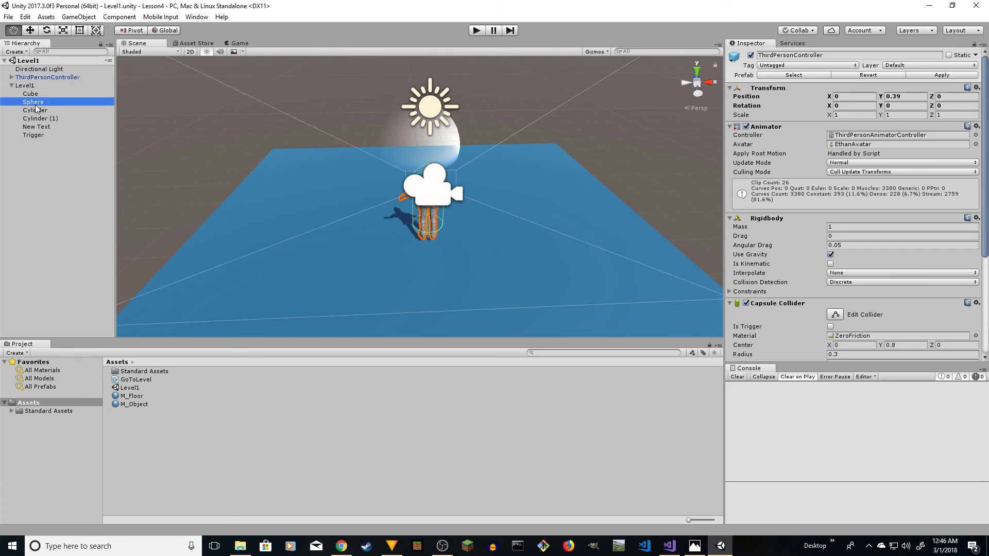
left_click(50, 77)
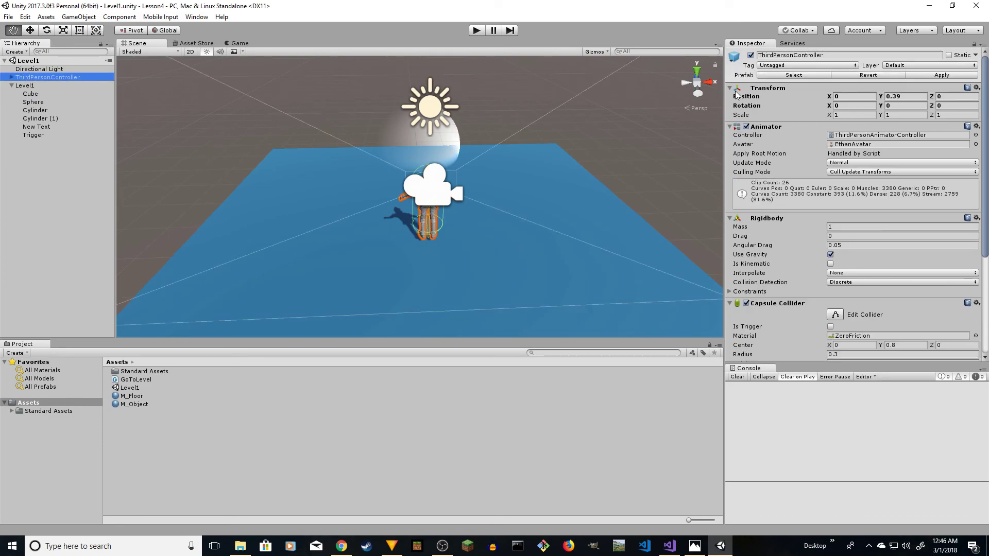
left_click(780, 66)
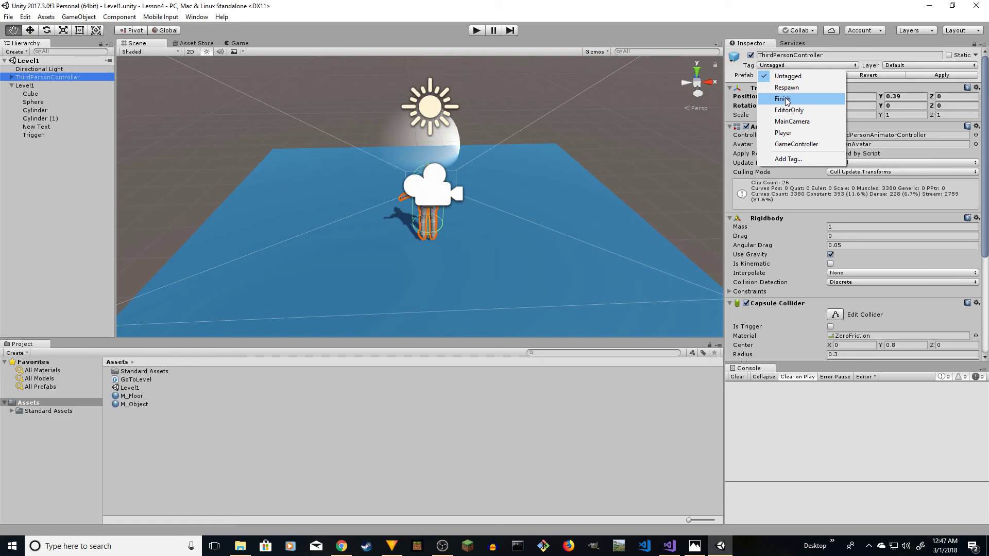
left_click(783, 133)
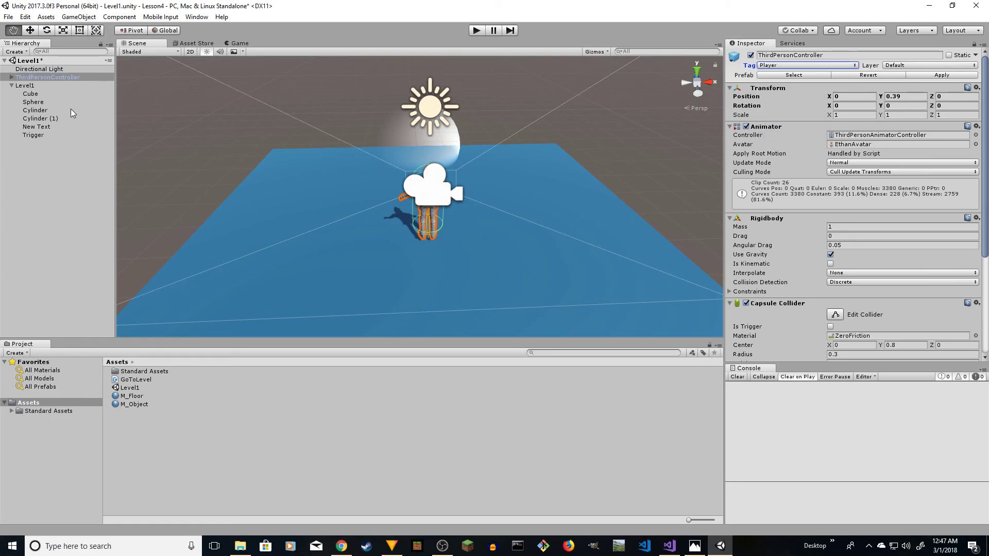
left_click(51, 151)
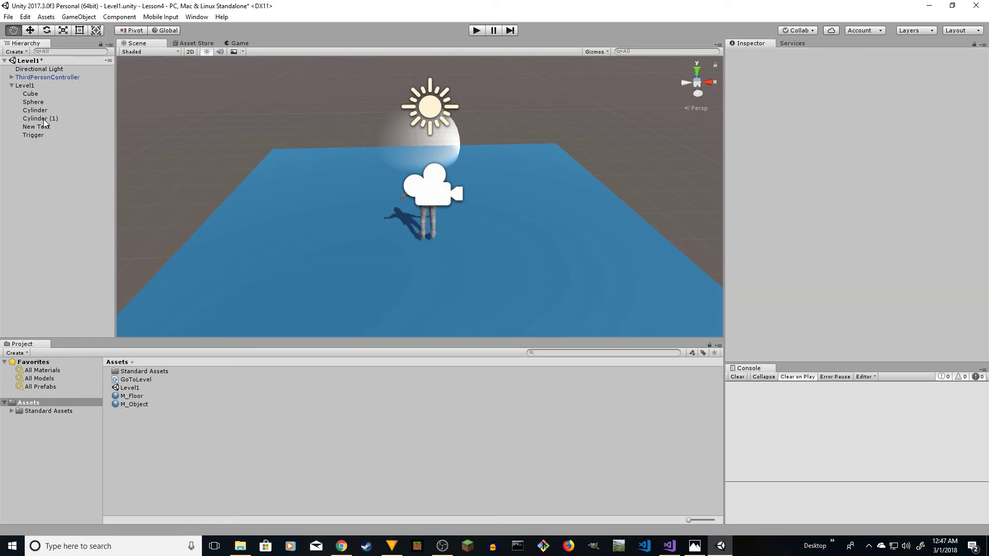
left_click(34, 86)
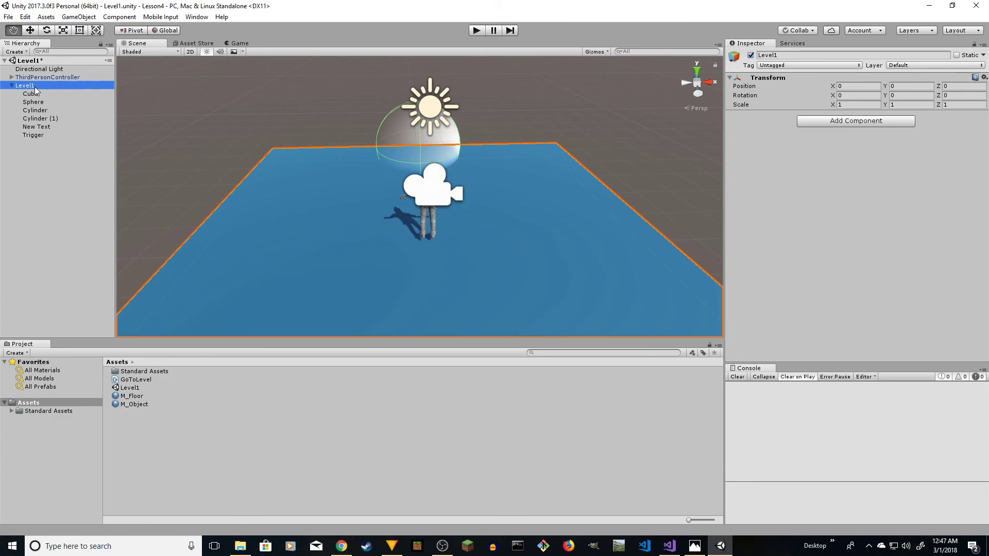
Step: Duplicate the Level1 scene as Level2, open it, and rename the root object Level2
double_click(130, 388)
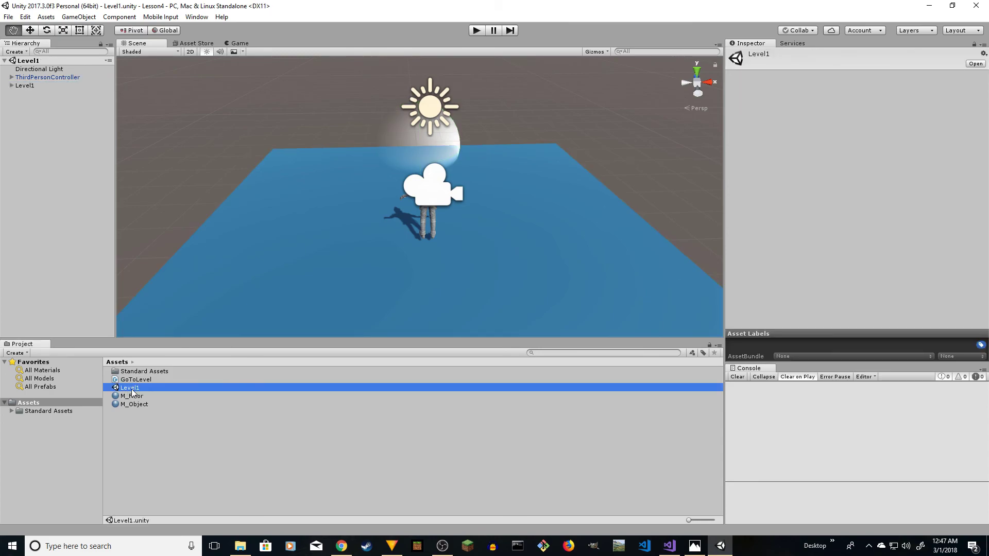
key("ctrl+d")
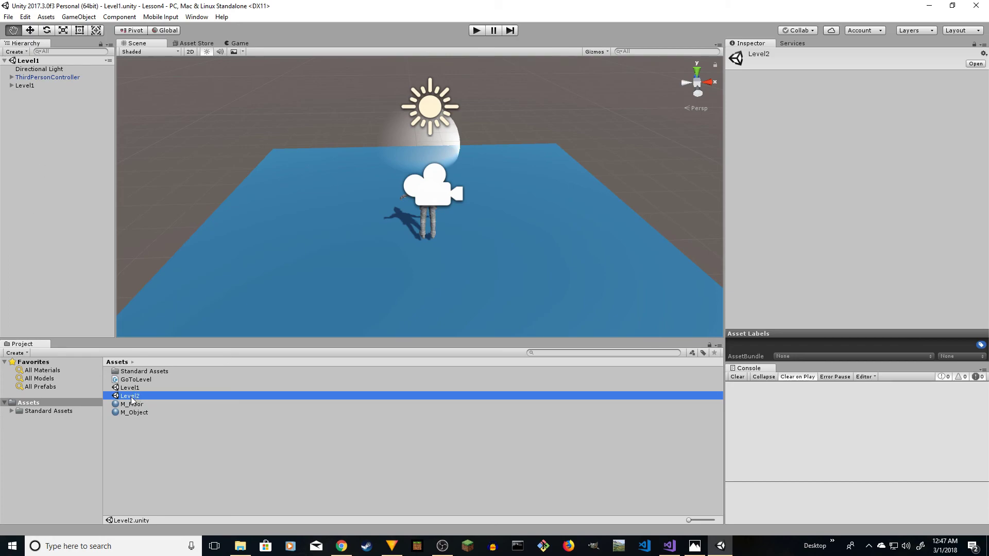
left_click(25, 85)
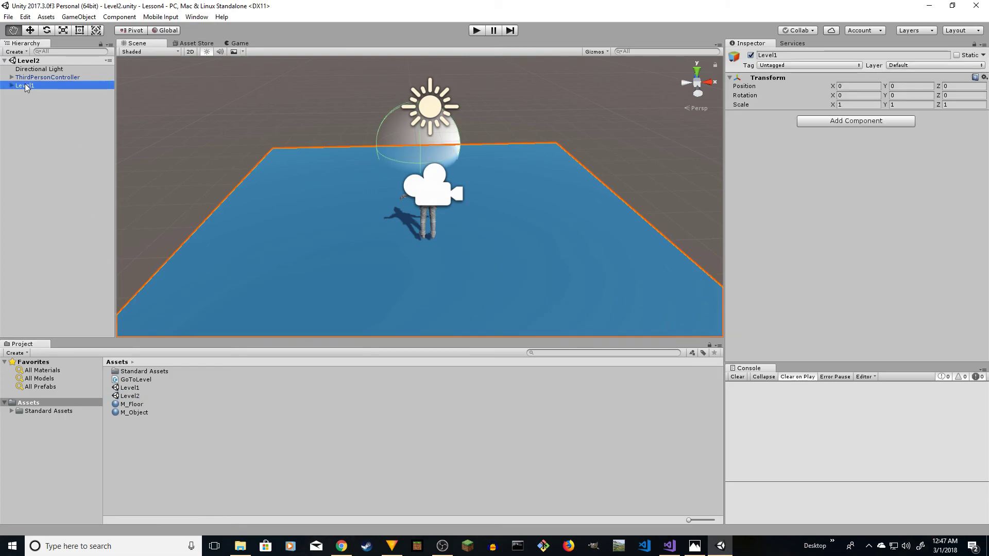
key("F2")
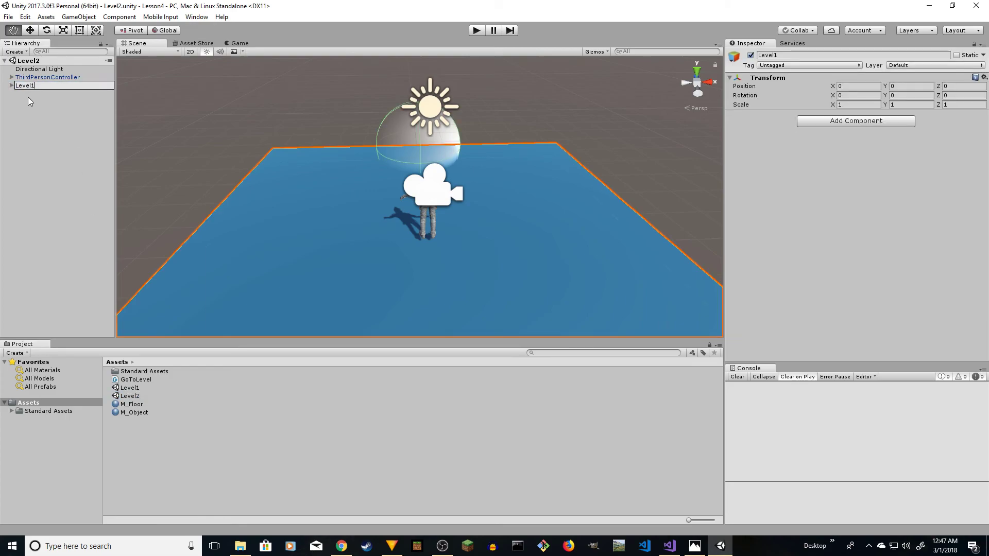
type("Level2")
key("Return")
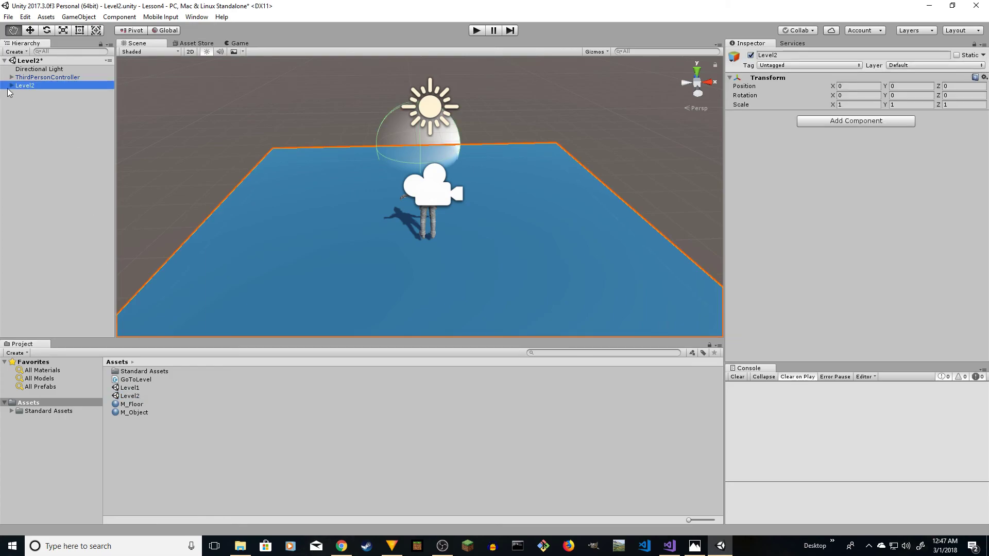
left_click(12, 86)
Step: Change the New Text object's Text Mesh from 'Level 1' to 'Level 2'
left_click_drag(271, 173, 161, 123, "alt")
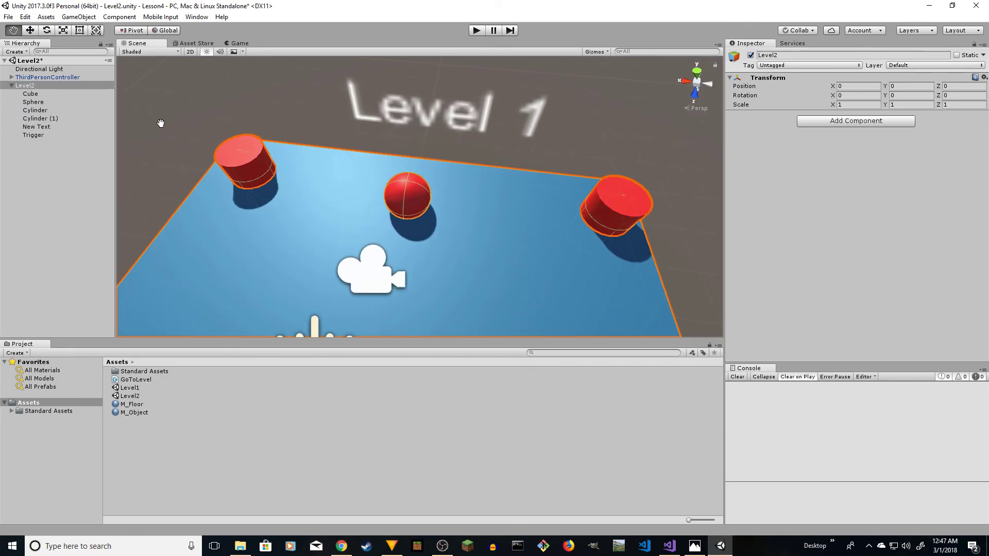
left_click(42, 127)
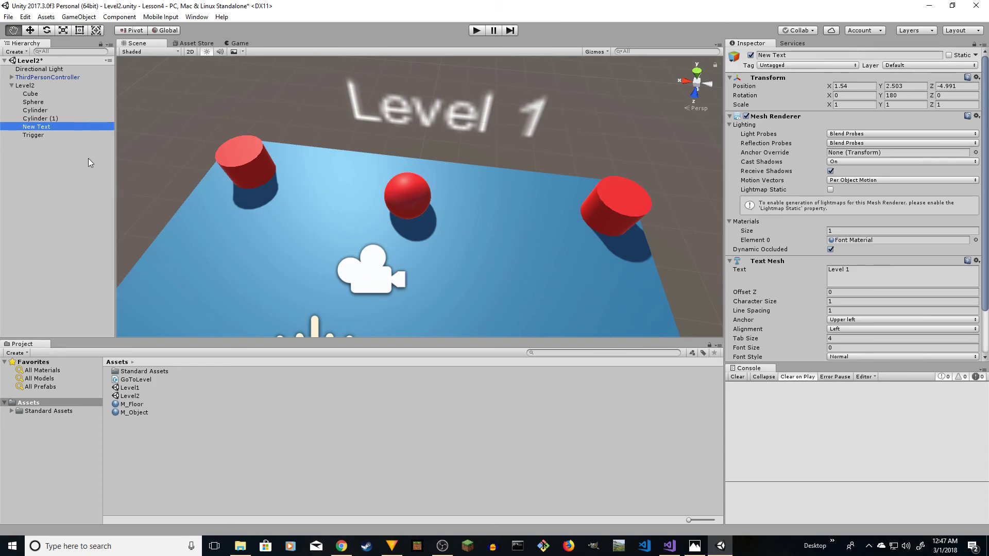
left_click(864, 276)
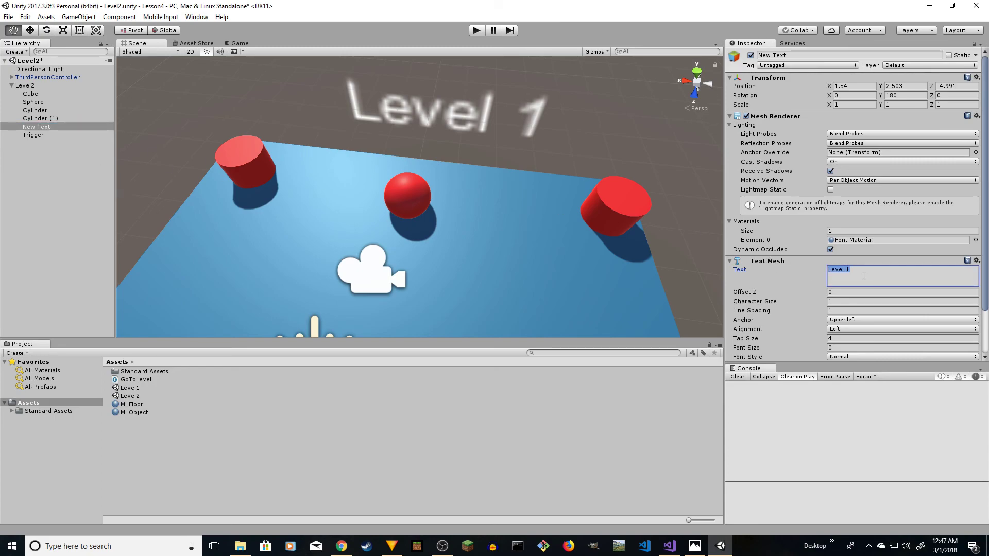
left_click(864, 276)
key("BackSpace")
type("2")
key("Return")
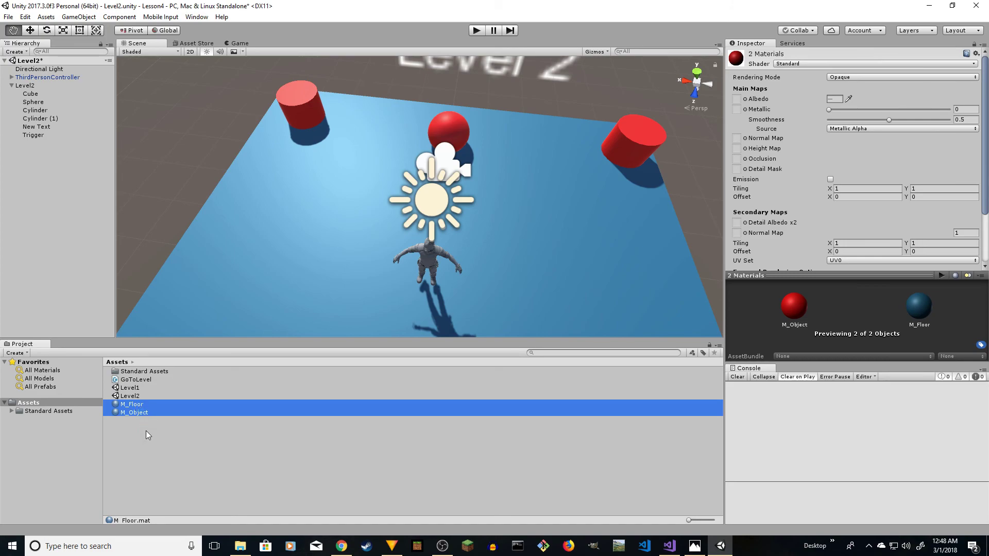
Step: Duplicate the floor and object materials and name the copies M_Floor2 and M_Object2
key("ctrl+d")
left_click(143, 448)
left_click(140, 416)
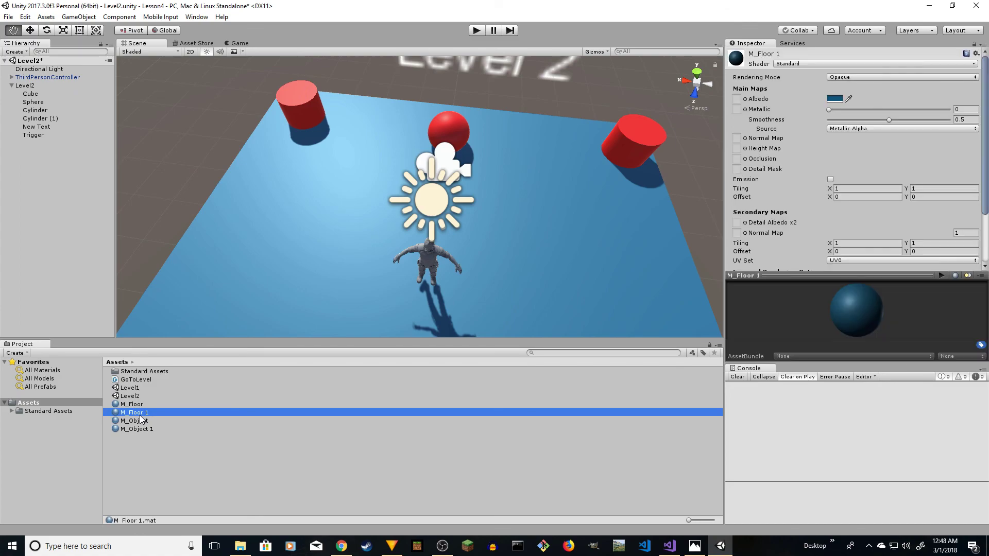
left_click(140, 415)
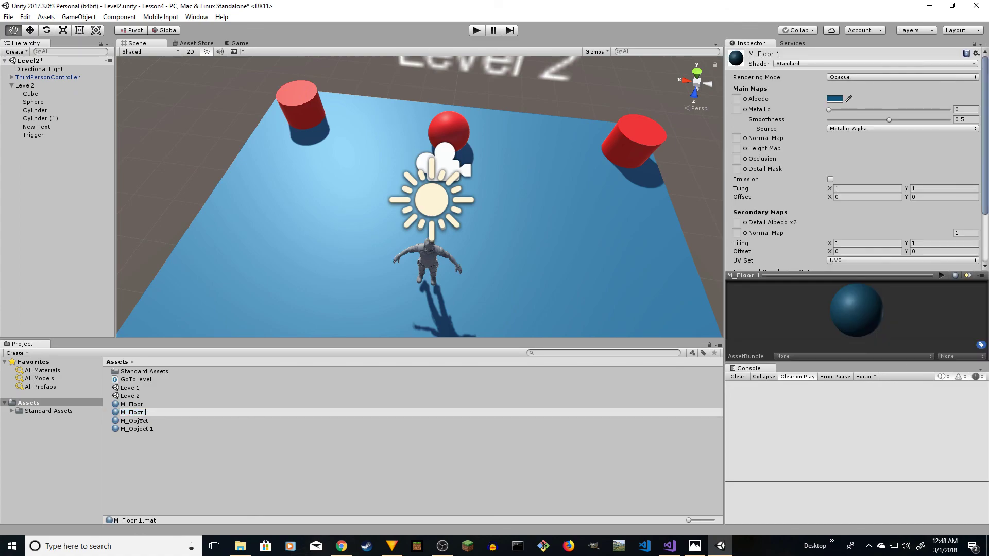
type("2")
key("Return")
left_click(152, 429)
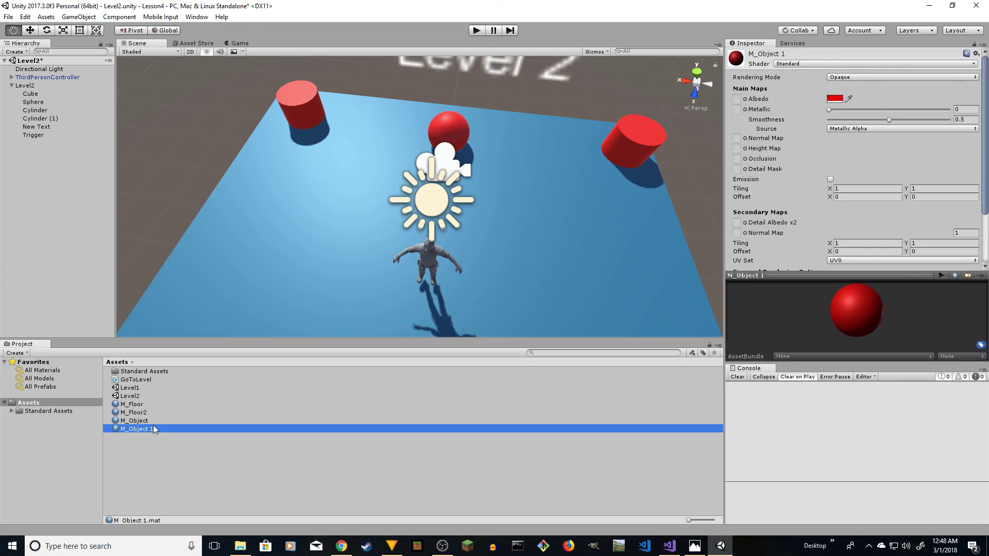
left_click(137, 428)
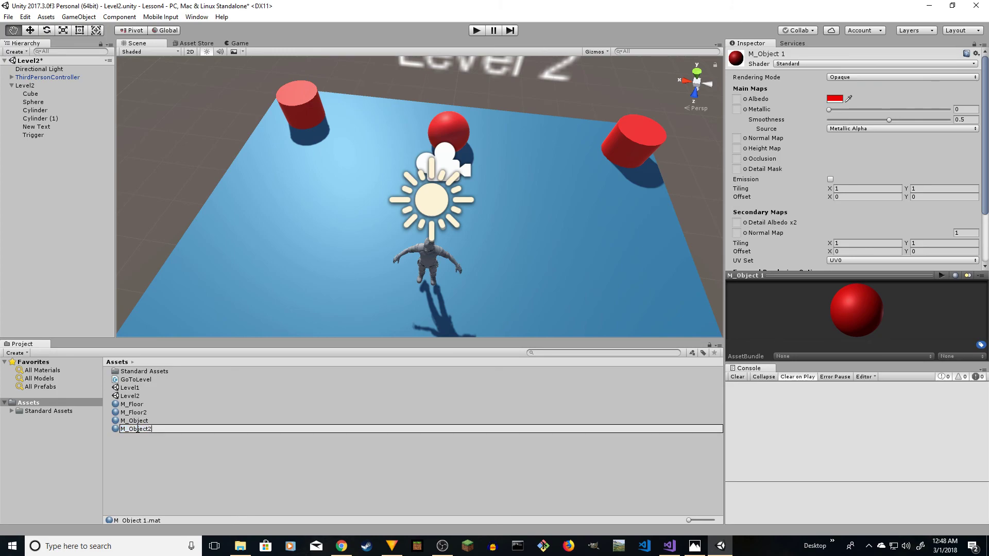
type("2")
key("Return")
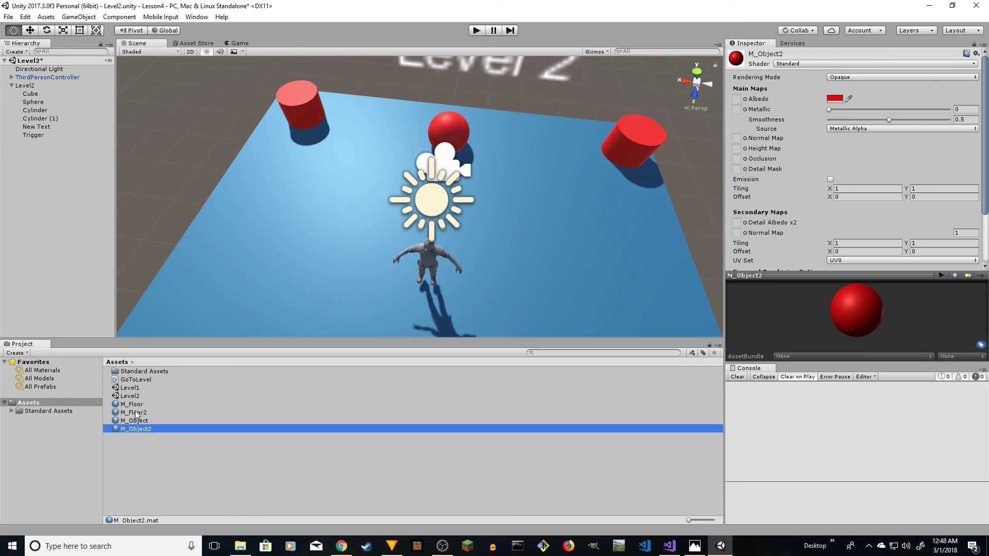
Step: Apply the red copied material to the floor
left_click(136, 413)
left_click_drag(137, 413, 264, 293)
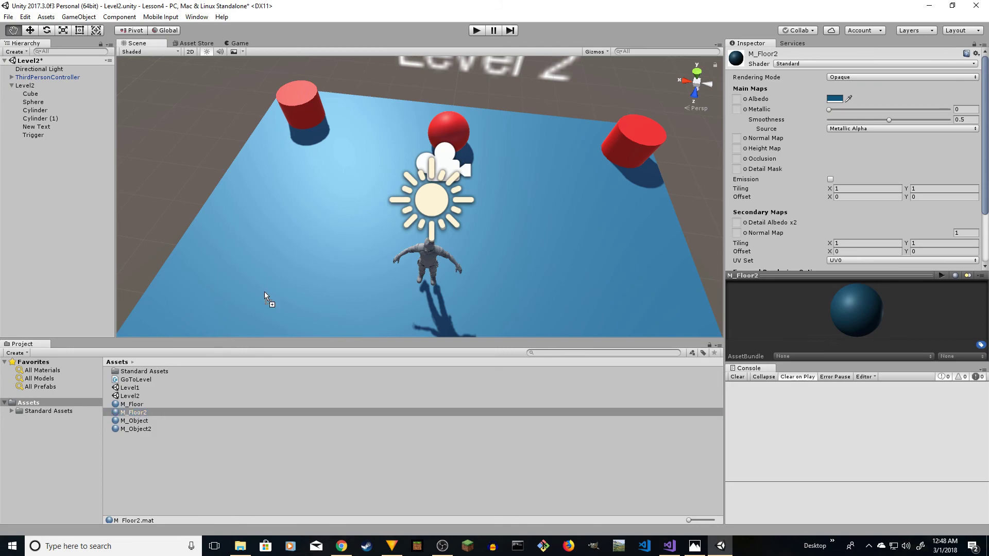
left_click_drag(307, 248, 230, 245)
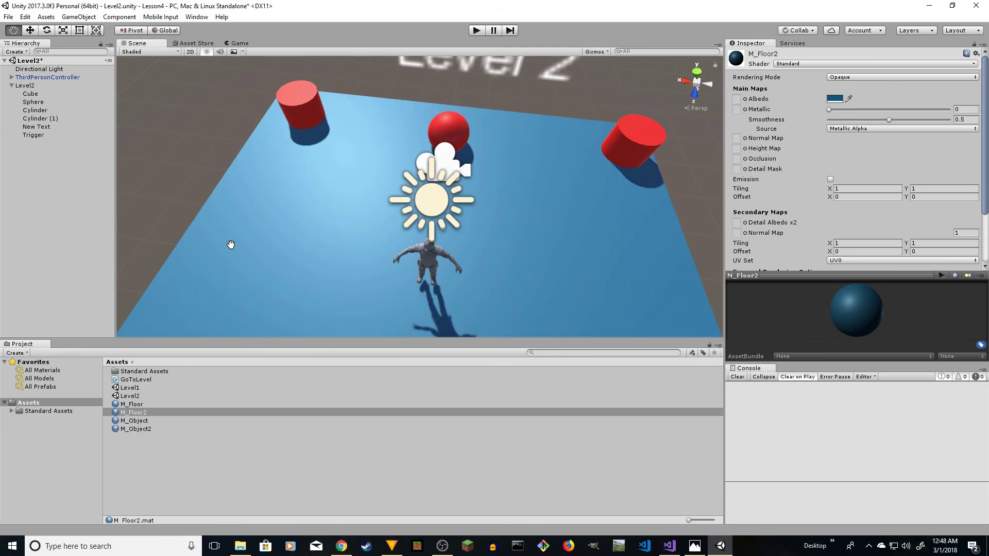
left_click_drag(140, 421, 268, 287)
Step: Apply the blue material to both cylinders, the sphere and the remaining object
left_click(139, 429)
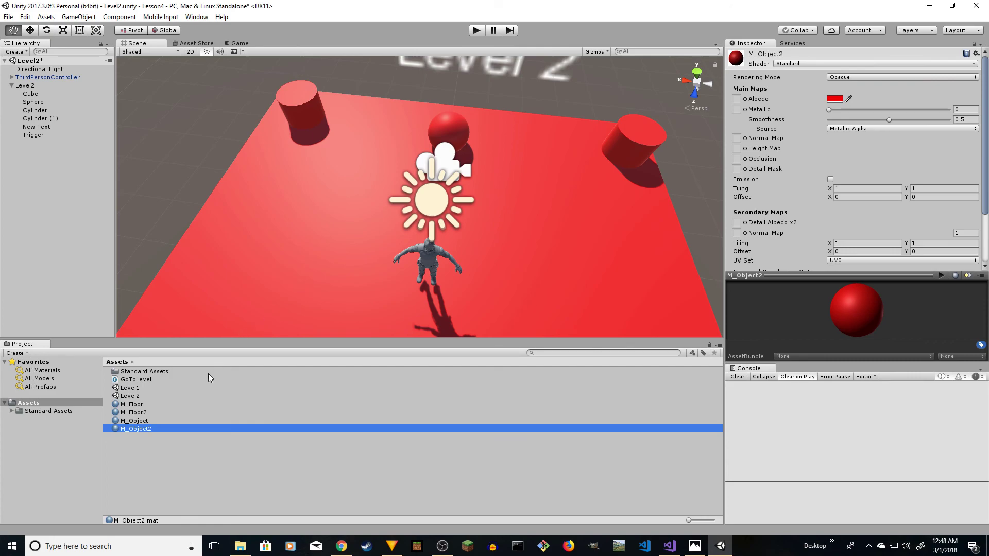
left_click_drag(138, 412, 293, 137)
left_click_drag(135, 412, 435, 133)
left_click_drag(143, 414, 624, 157)
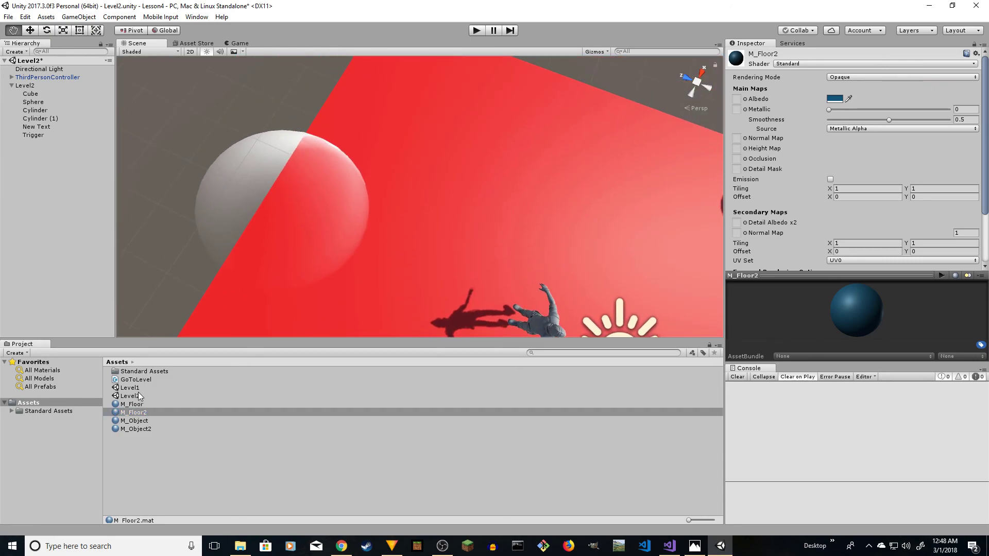
left_click_drag(134, 410, 177, 463)
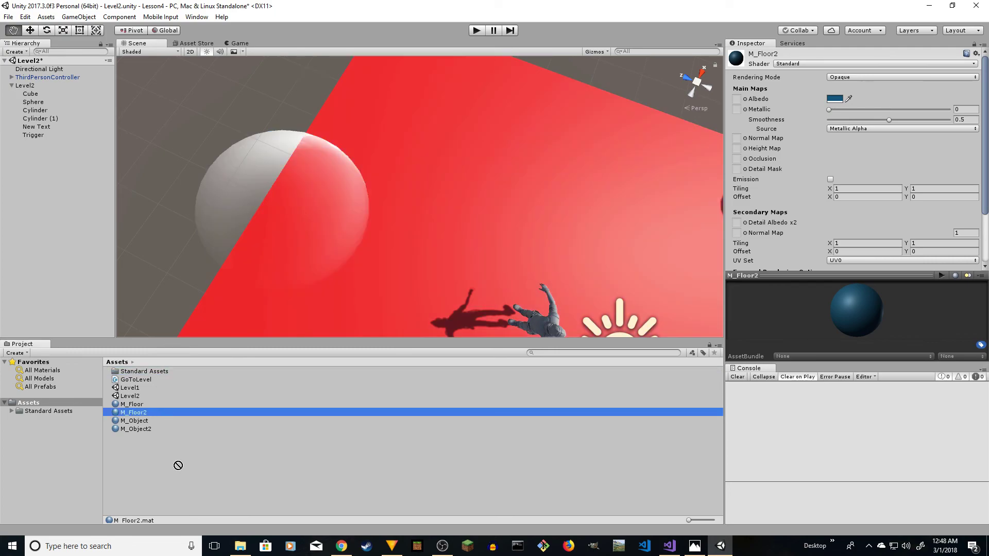
Step: Rename the blue material to the temporary name M_Object2_
left_click(139, 413)
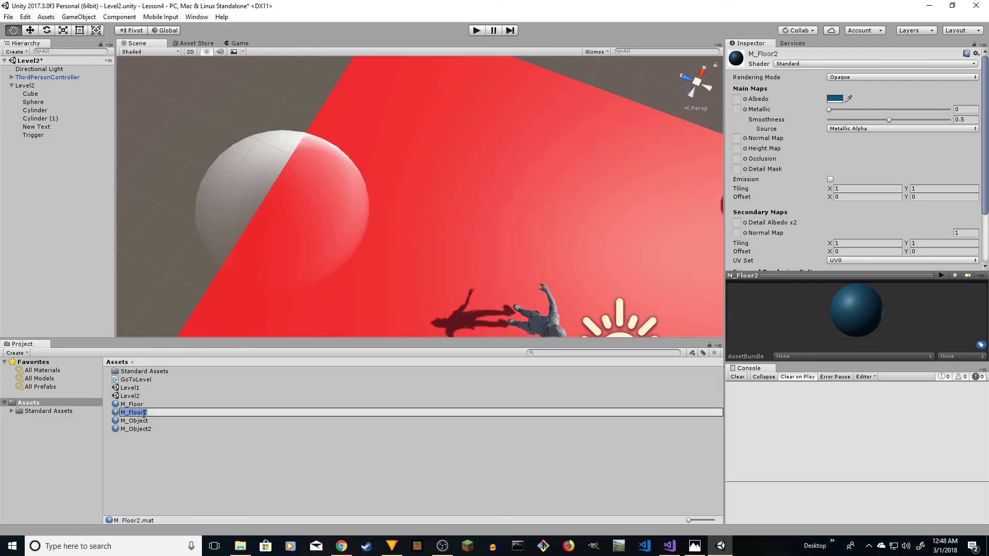
left_click(144, 414)
key("BackSpace")
key("BackSpace")
key("BackSpace")
key("BackSpace")
type("Object")
key("Delete")
type("_")
key("Return")
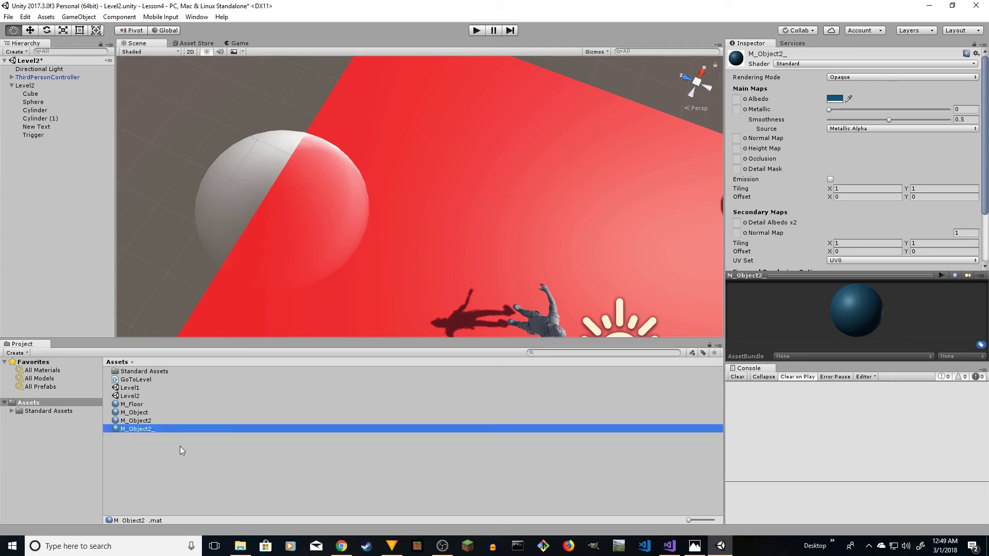
Step: Rename the red material M_Floor2 and trim the underscore from M_Object2_
left_click(149, 421)
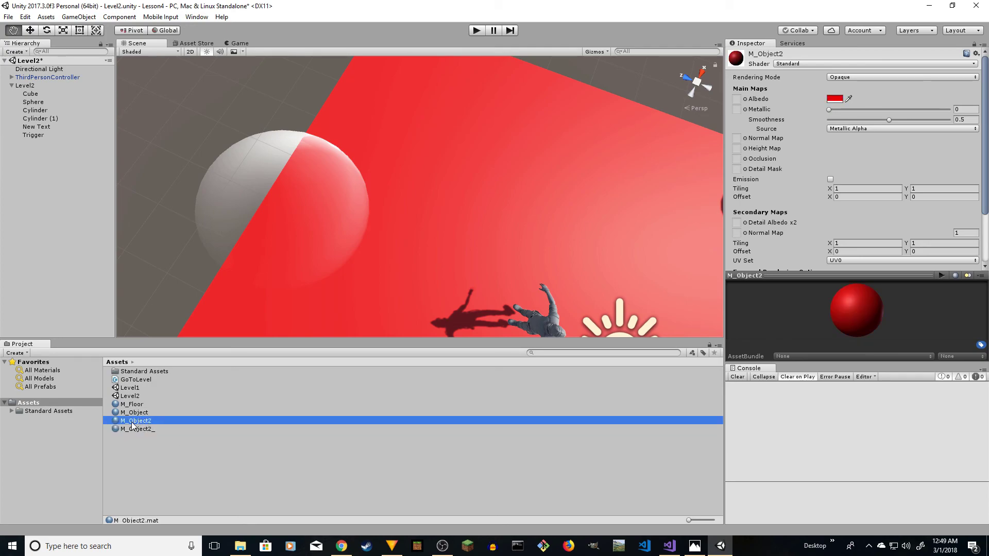
left_click(149, 421)
left_click_drag(129, 421, 164, 419)
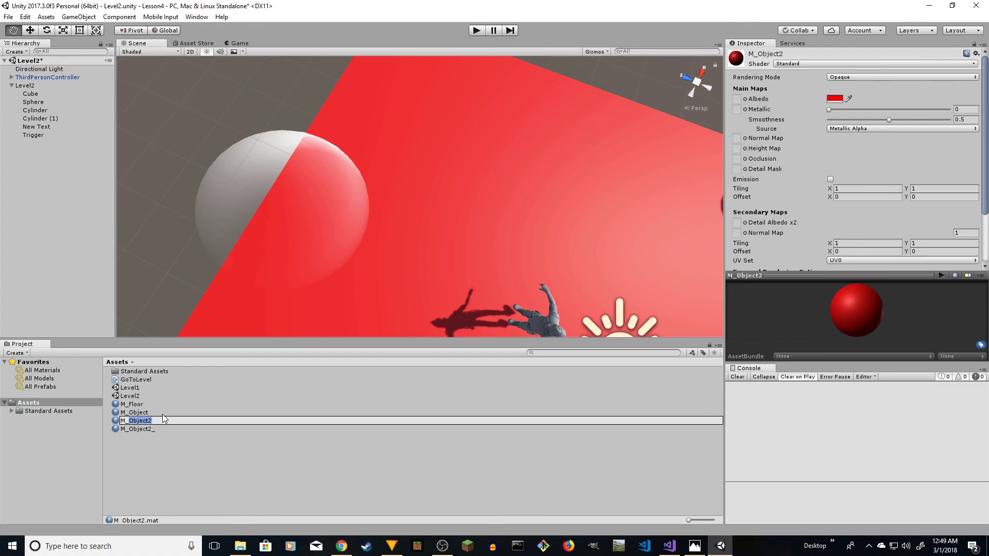
type("Le")
type("oor")
key("Return")
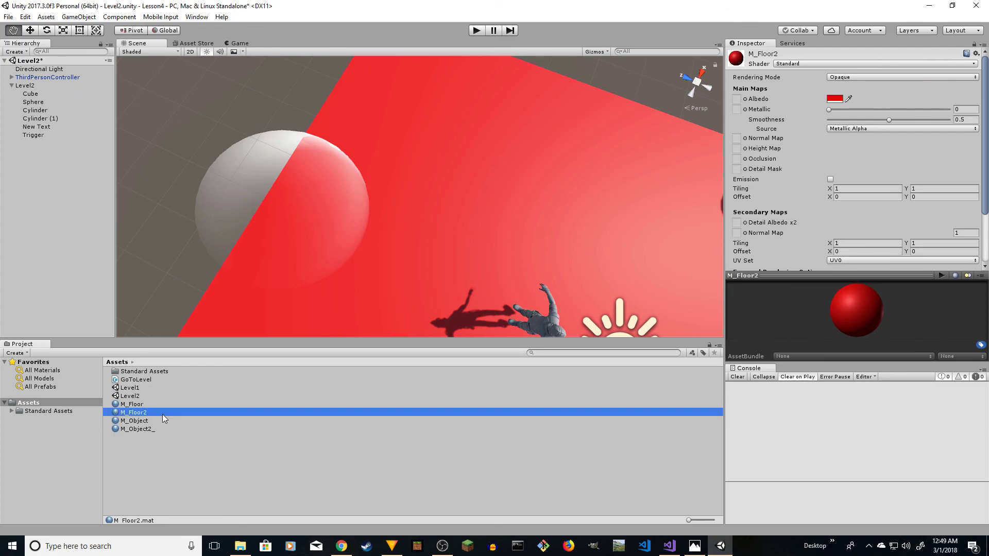
left_click(142, 428)
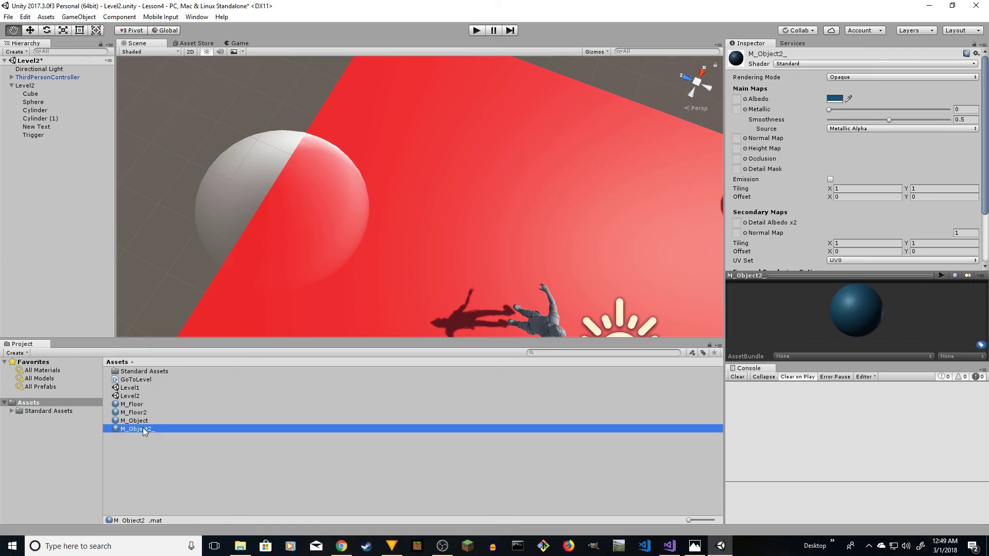
left_click(143, 427)
key("End")
key("BackSpace")
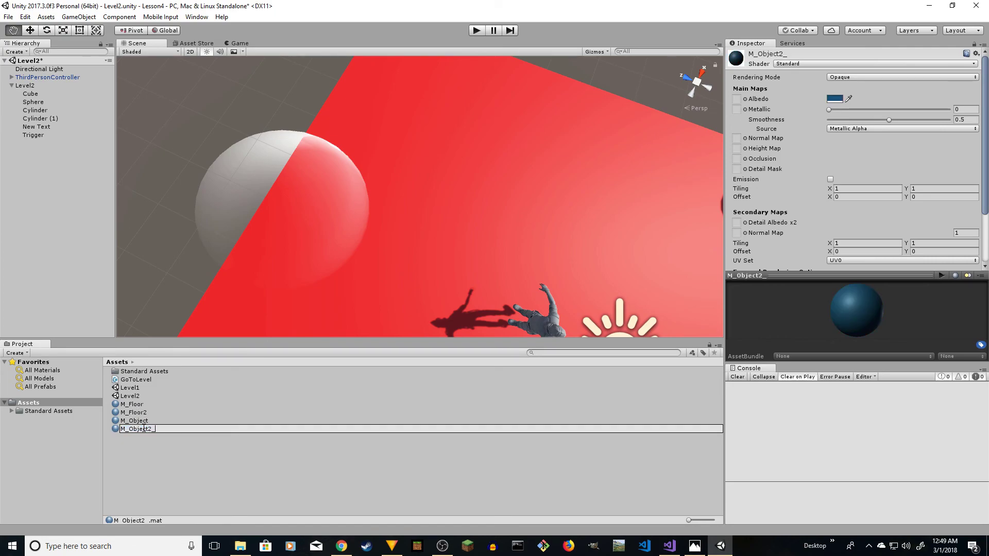
Step: Confirm the name M_Object2, set the Trigger's Next Level to Level1, and save Level2
key("Return")
scroll(375, 242, "down", 5)
left_click(32, 135)
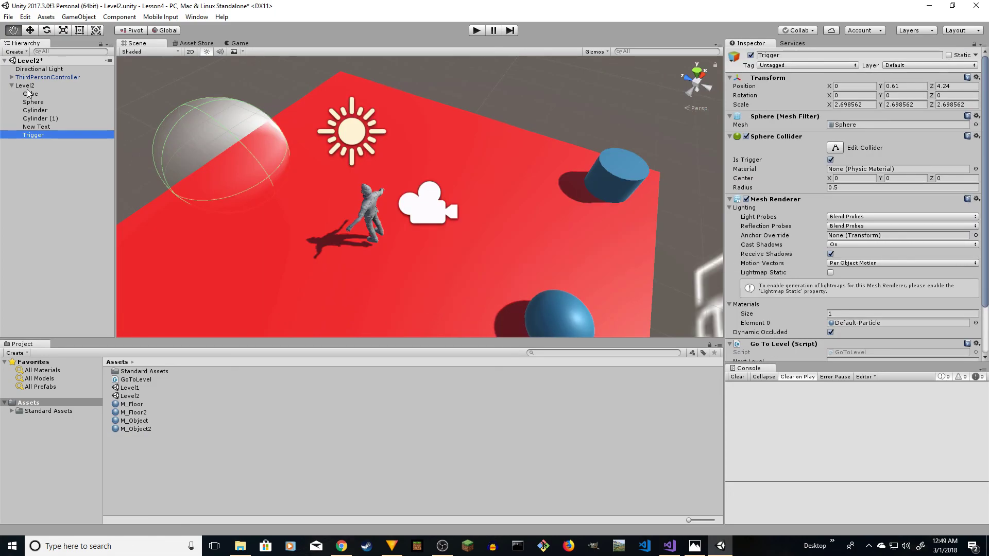
scroll(402, 216, "down", 2)
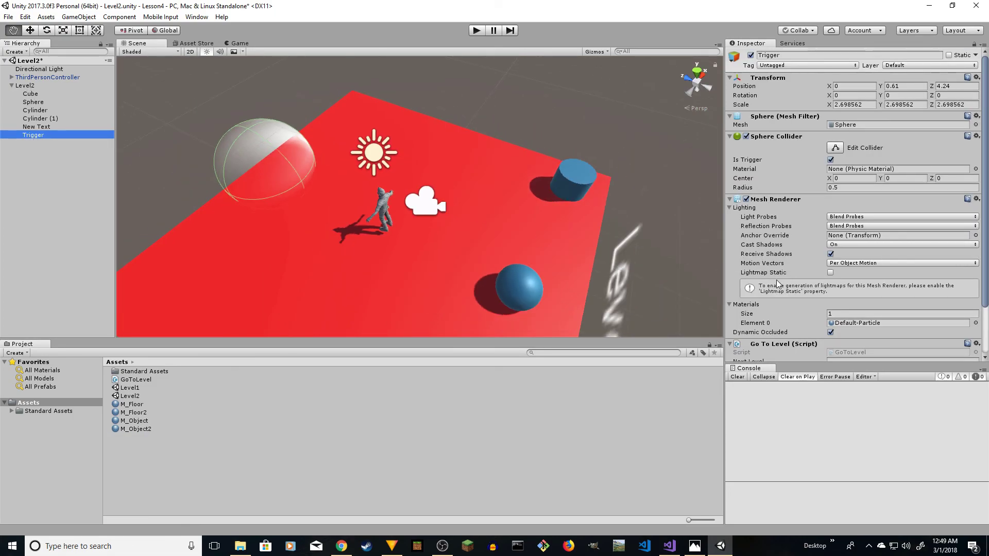
scroll(777, 280, "down", 3)
left_click(831, 304)
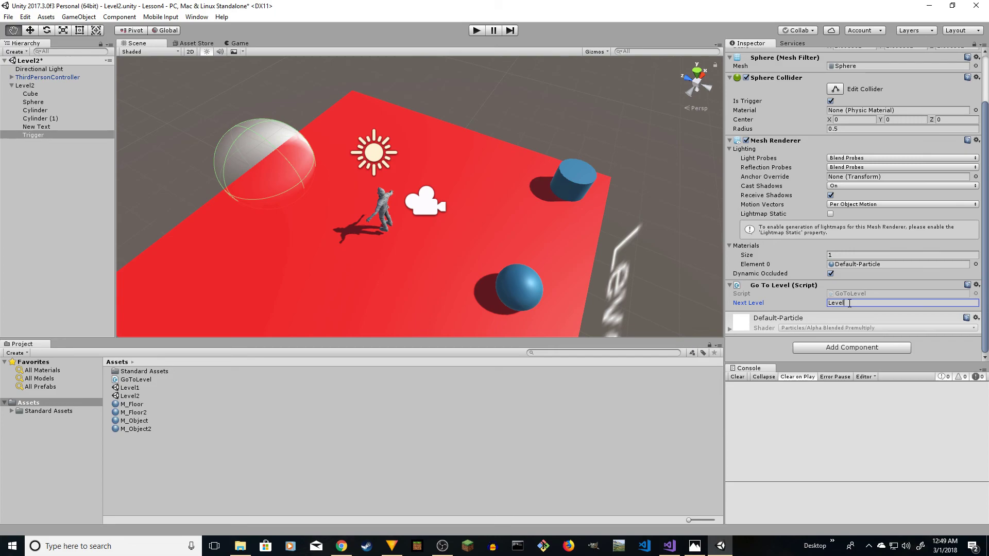
double_click(849, 303)
key("ctrl+s")
left_click_drag(397, 229, 331, 277, "alt")
Step: Open the Level1 scene and select its Trigger object in the Hierarchy
double_click(148, 389)
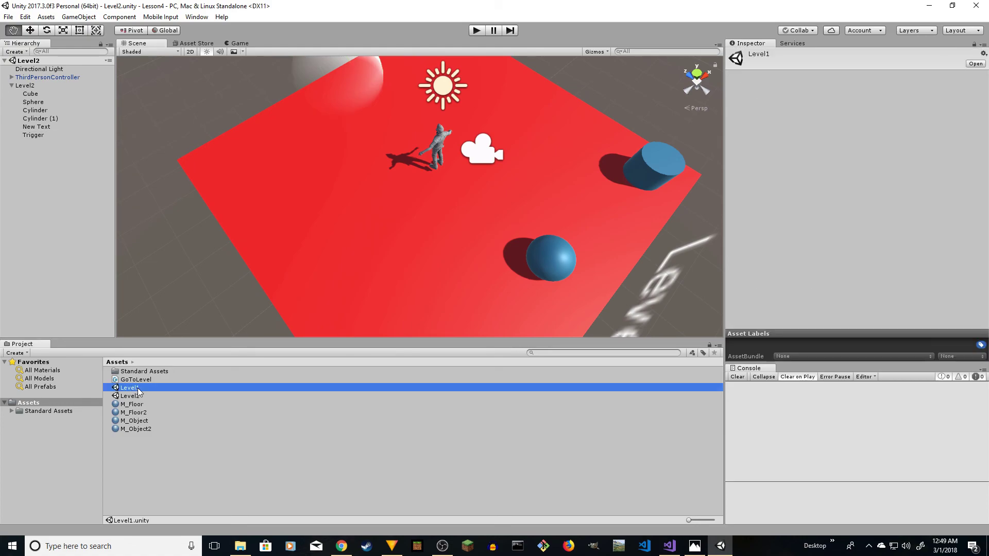
left_click(11, 85)
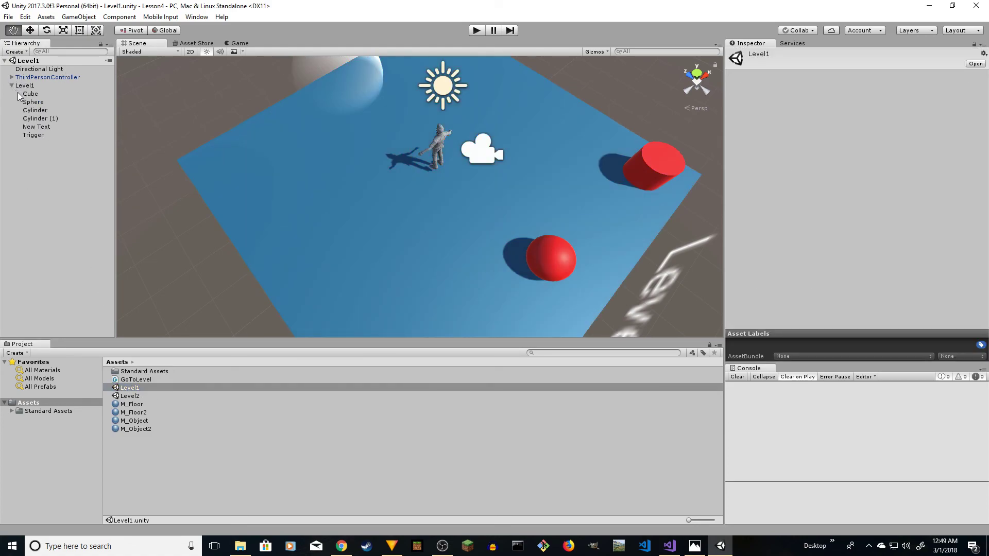
left_click(35, 135)
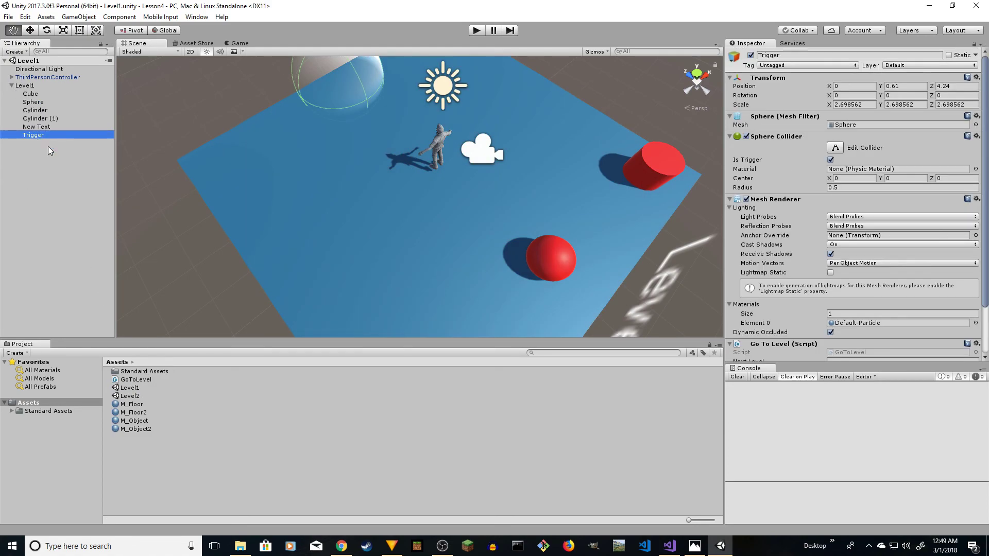
scroll(806, 281, "down", 3)
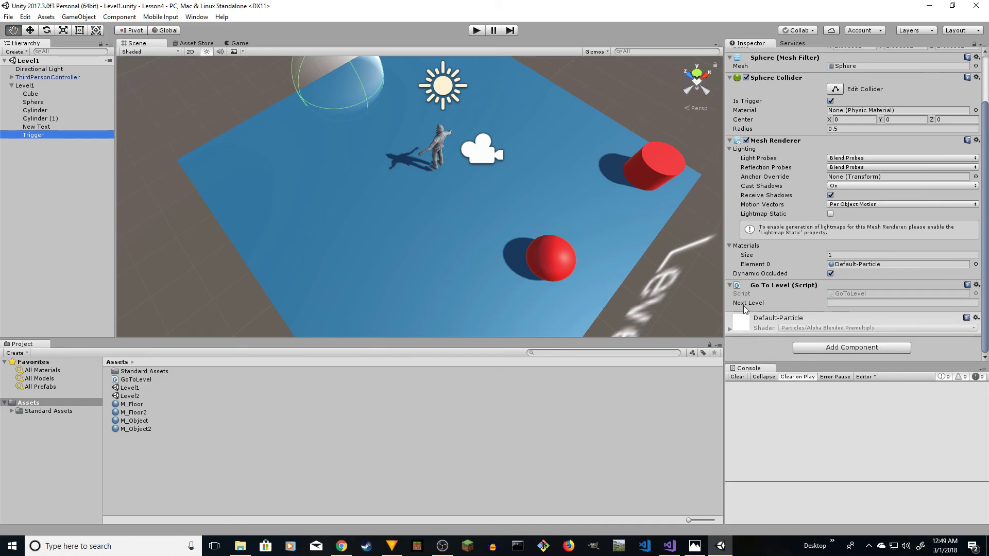
Step: Set the Trigger's Next Level to Level2 and save the Level1 scene
left_click(843, 303)
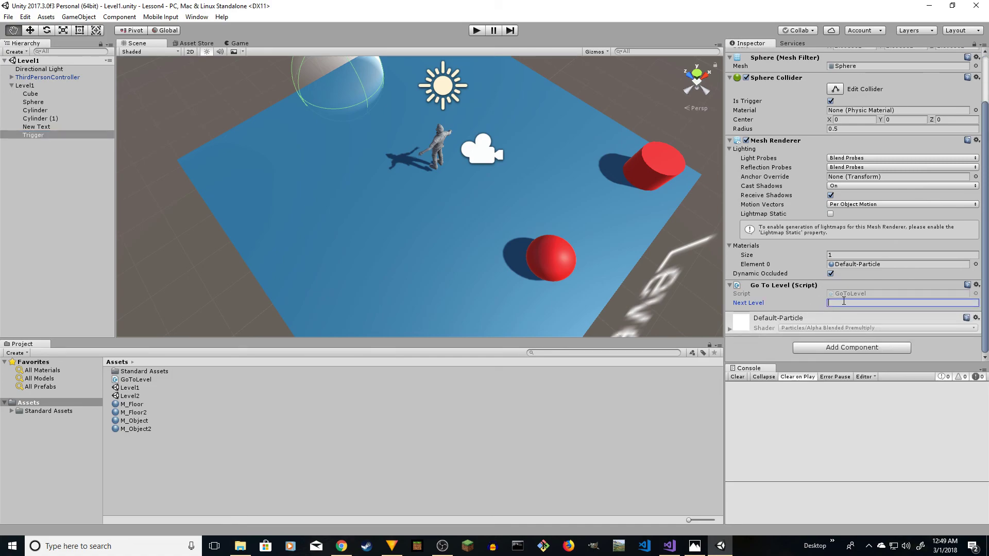
type("Level2")
double_click(844, 302)
key("ctrl+s")
left_click_drag(385, 209, 268, 200, "alt")
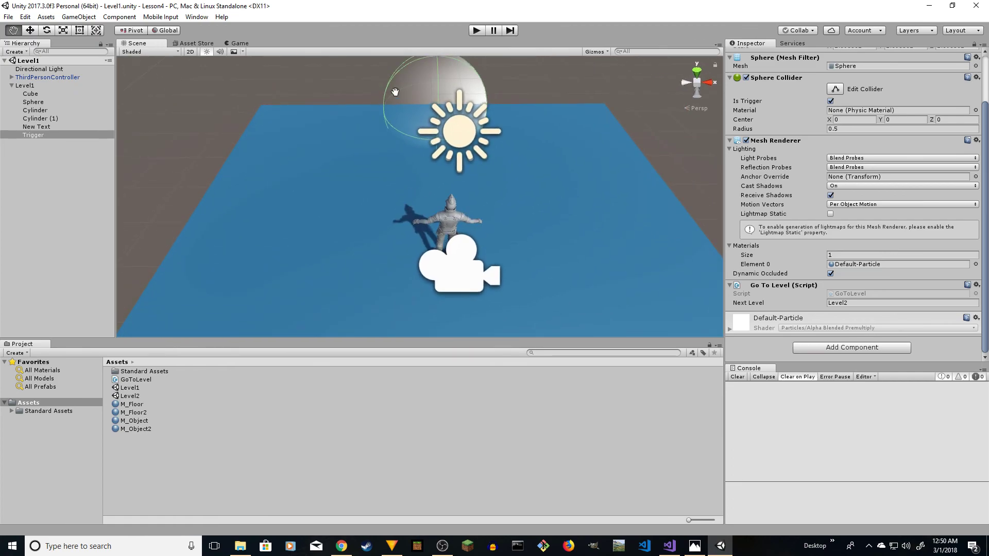
Step: Play Level1, walk the character into the white trigger sphere, then stop playing
left_click(476, 33)
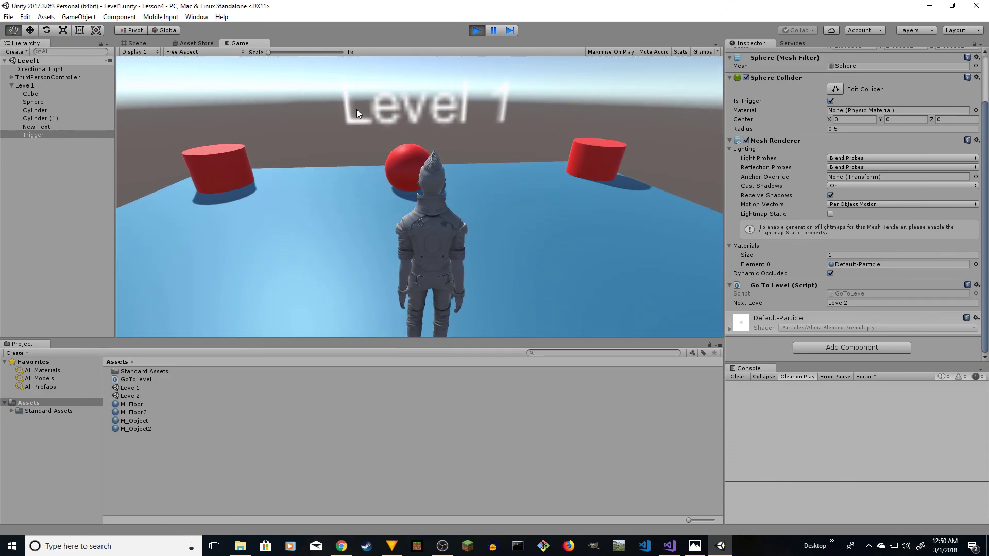
key("w")
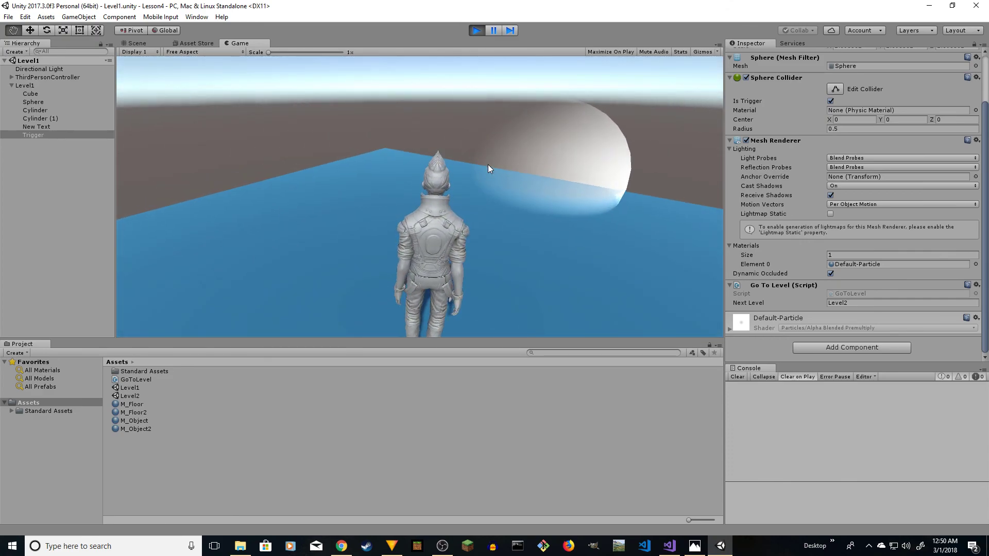
key("d")
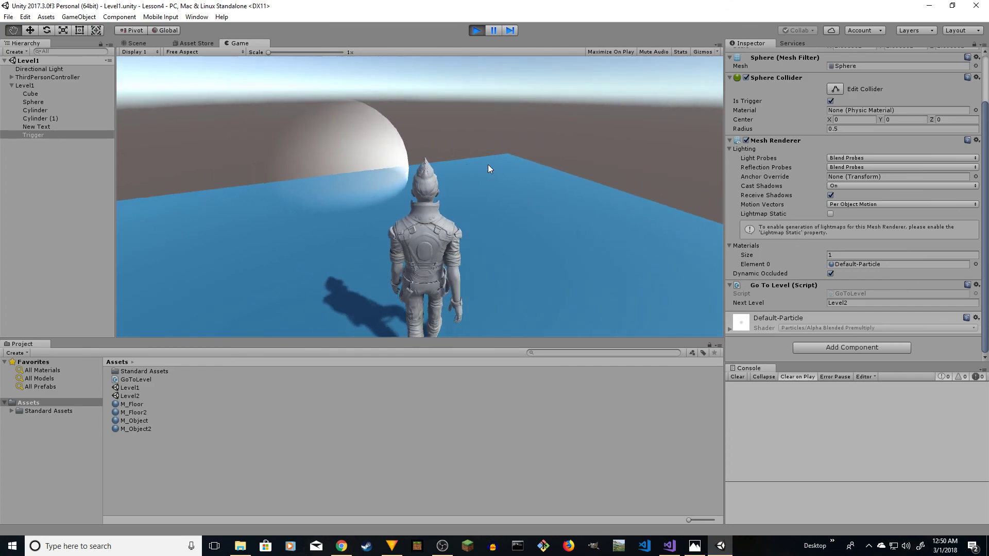
key("a")
key("w")
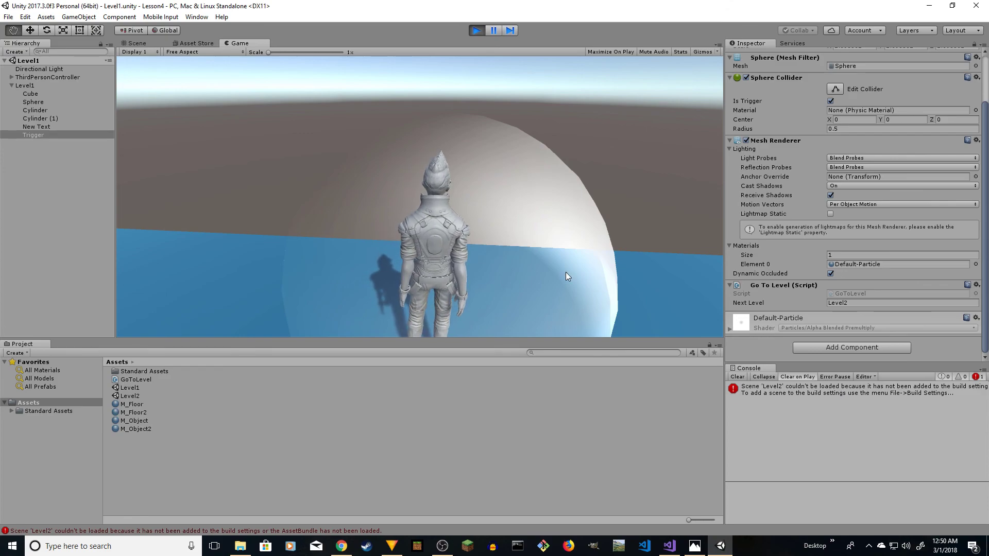
left_click(477, 30)
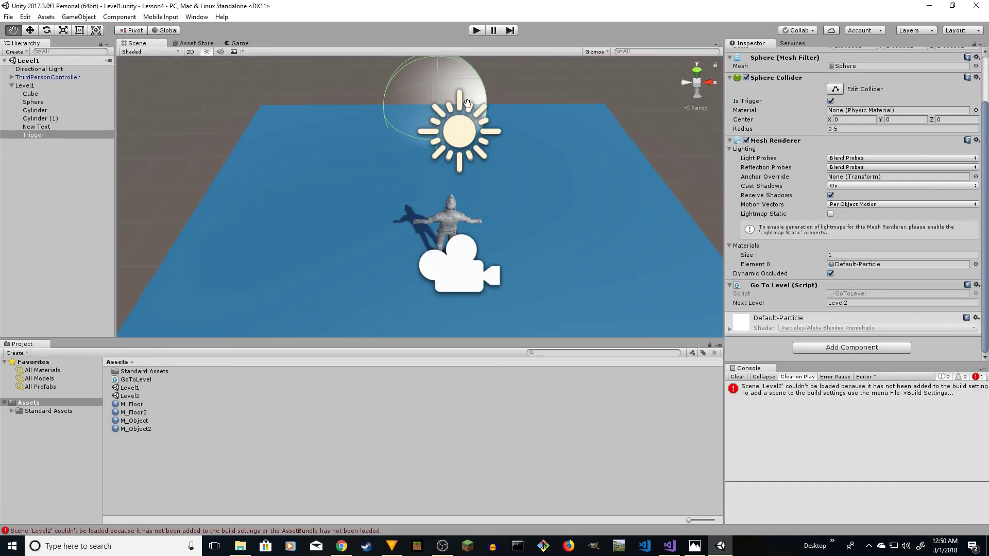
Step: In Build Settings, drag the Level1 and Level2 scene assets into Scenes In Build
left_click(9, 17)
mouse_move(13, 20)
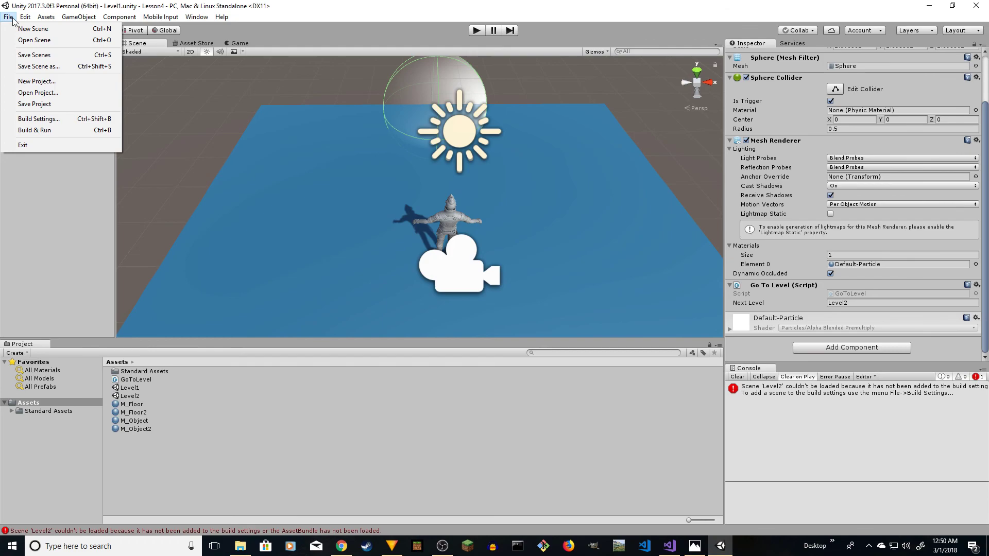
left_click(30, 119)
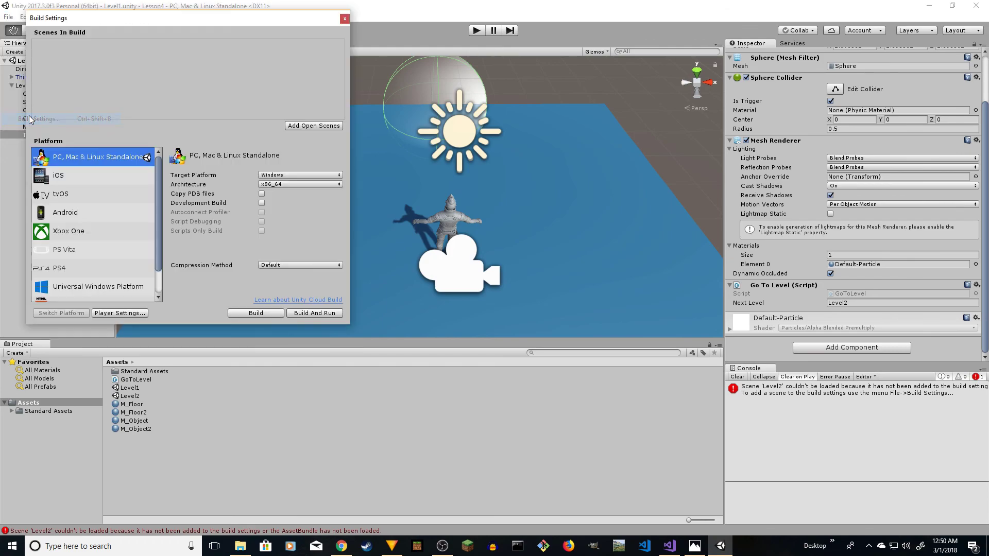
left_click(133, 389)
left_click(133, 398, "shift")
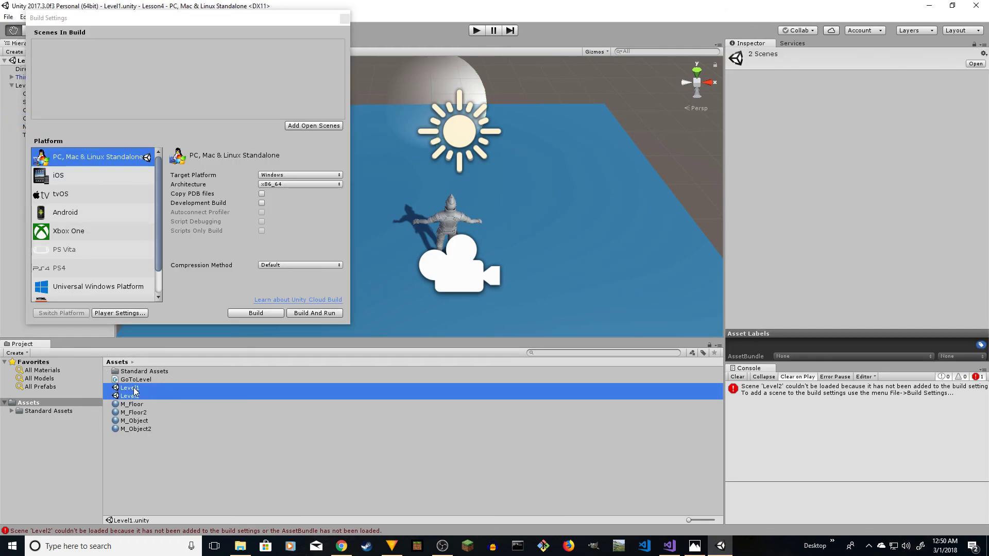
left_click_drag(135, 391, 121, 135)
left_click_drag(101, 64, 35, 49)
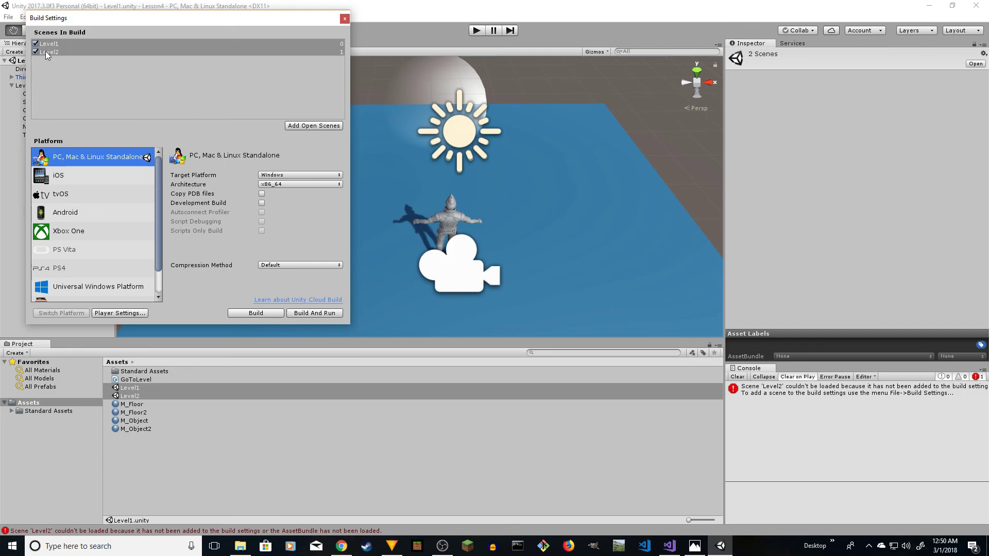
Step: Close Build Settings, play, and walk through the triggers from Level1 to Level2 and back
left_click(345, 19)
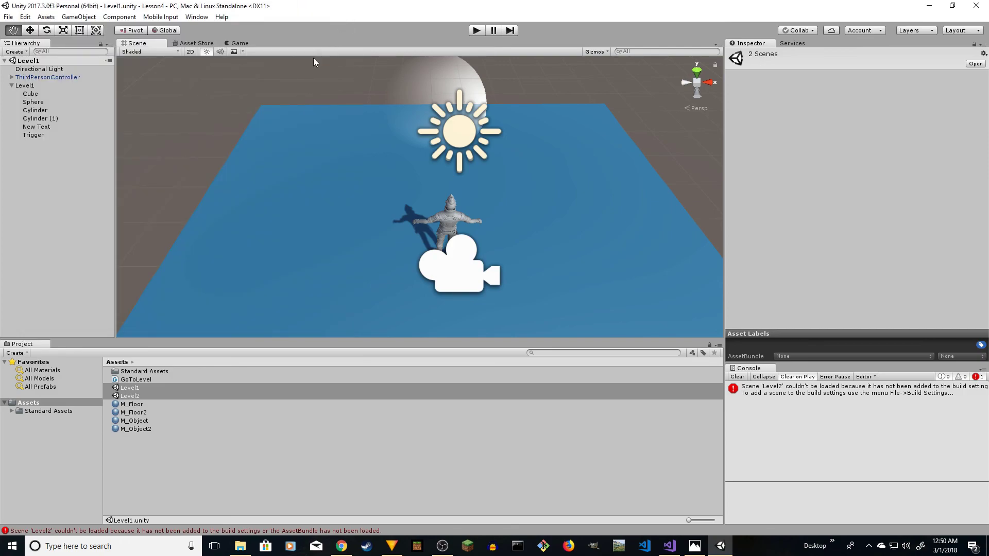
left_click(475, 30)
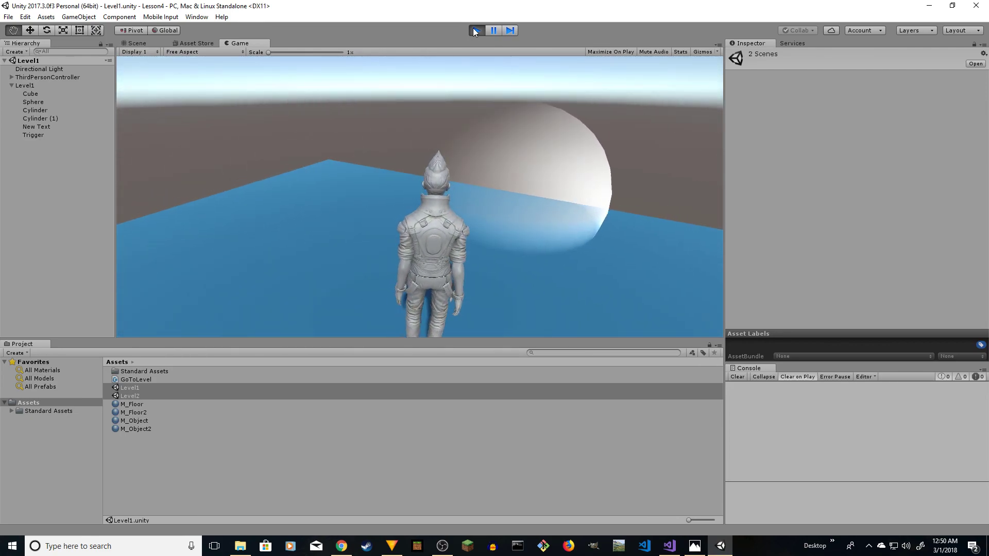
key("w")
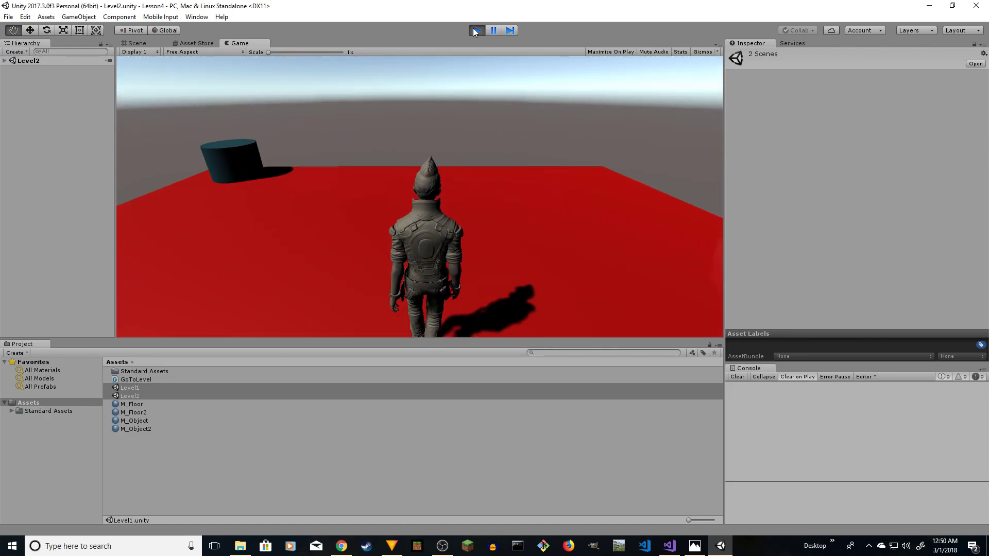
key("w")
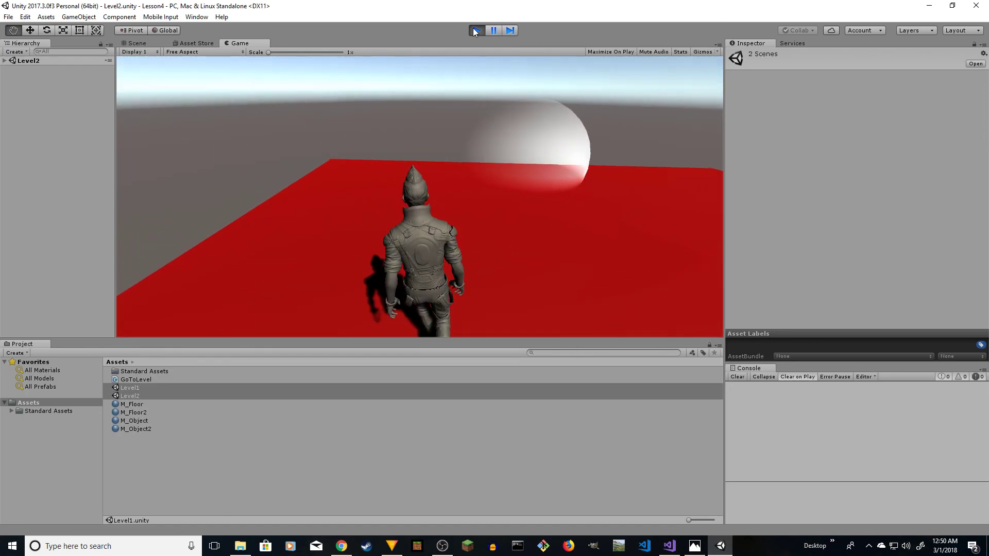
key("w")
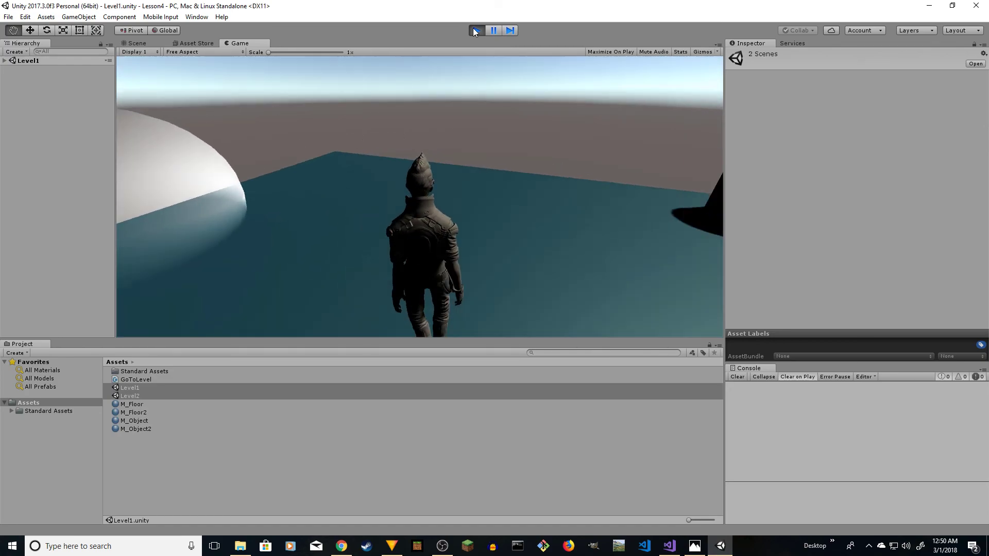
Step: Steer the character in Level1 into the white sphere to load Level2 again
key("d")
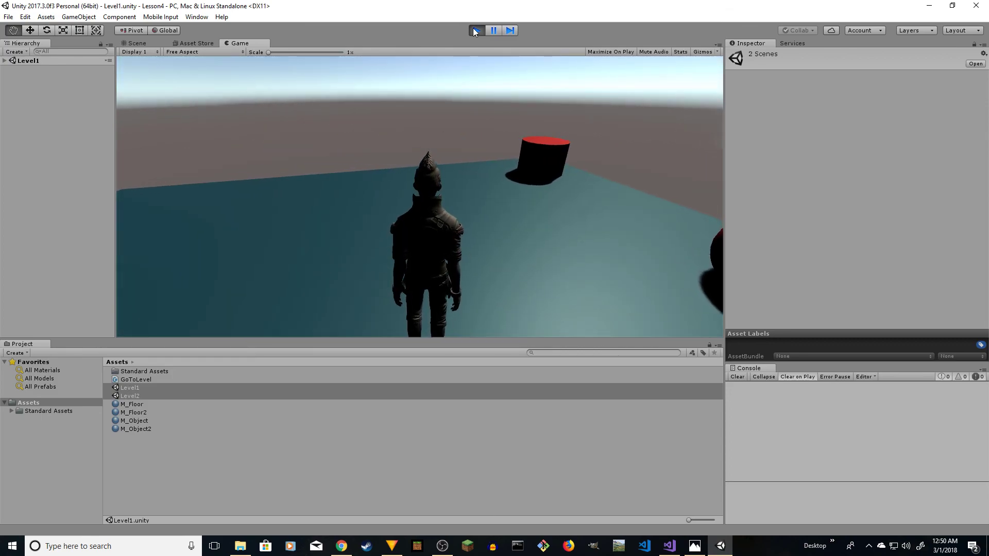
key("d")
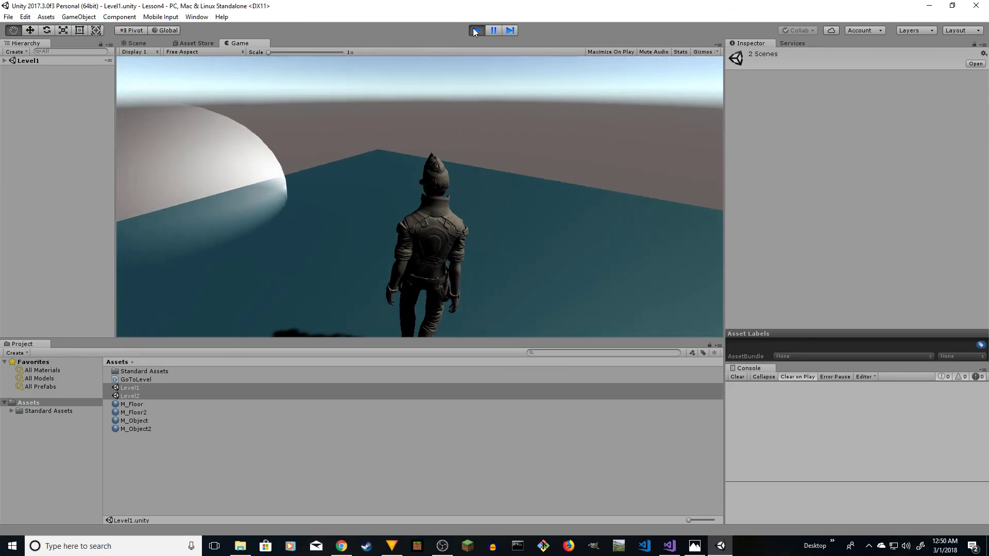
key("a")
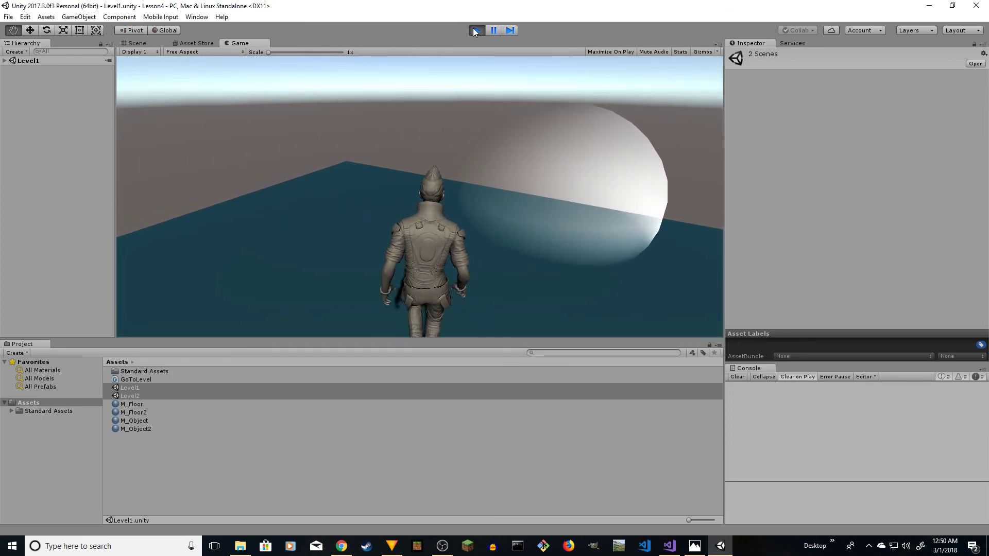
key("d")
key("w")
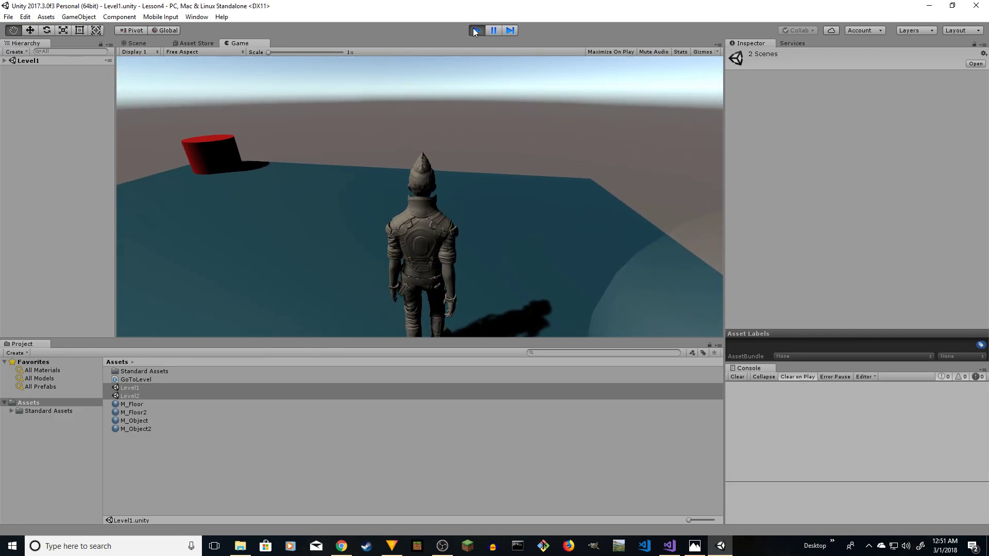